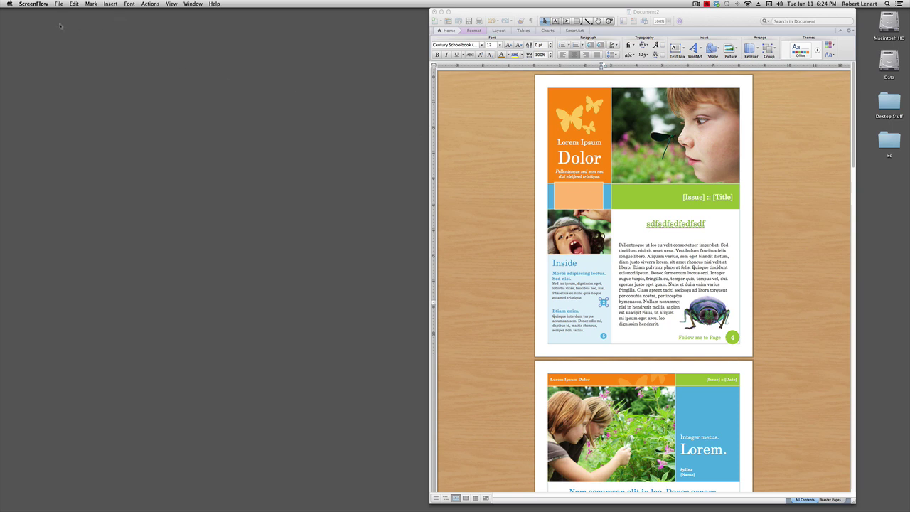
Switch to Microsoft Word, open the template gallery and move it clear of the open newsletter
{"action": "key", "text": "super+Tab"}
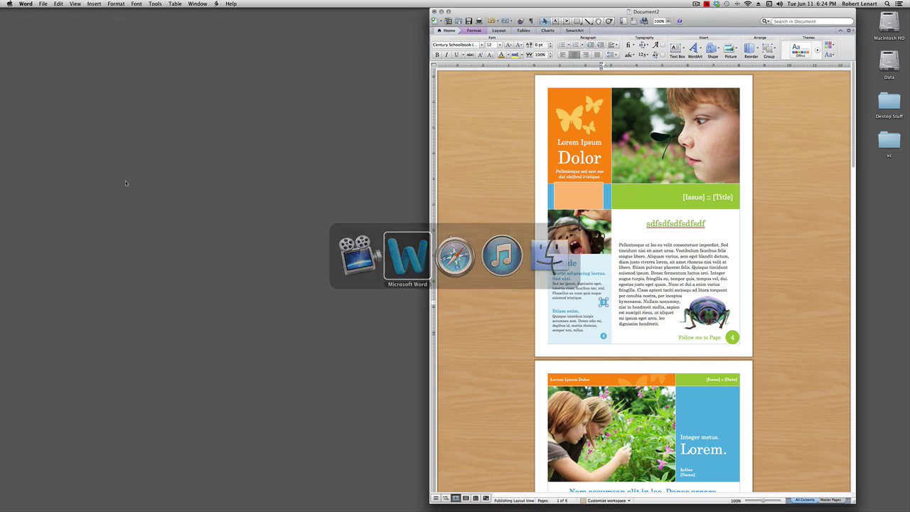
{"action": "left_click", "coordinate": [42, 4]}
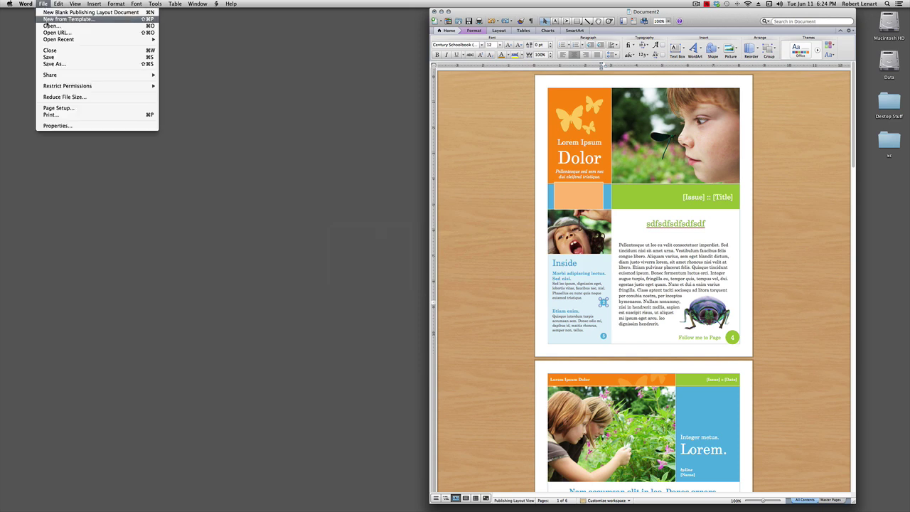
{"action": "left_click", "coordinate": [46, 22]}
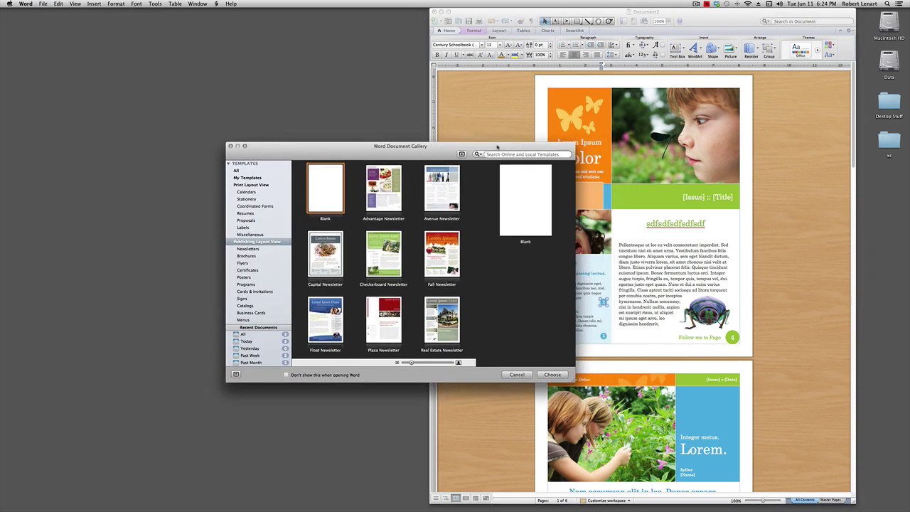
{"action": "left_click_drag", "start_coordinate": [564, 146], "coordinate": [366, 112]}
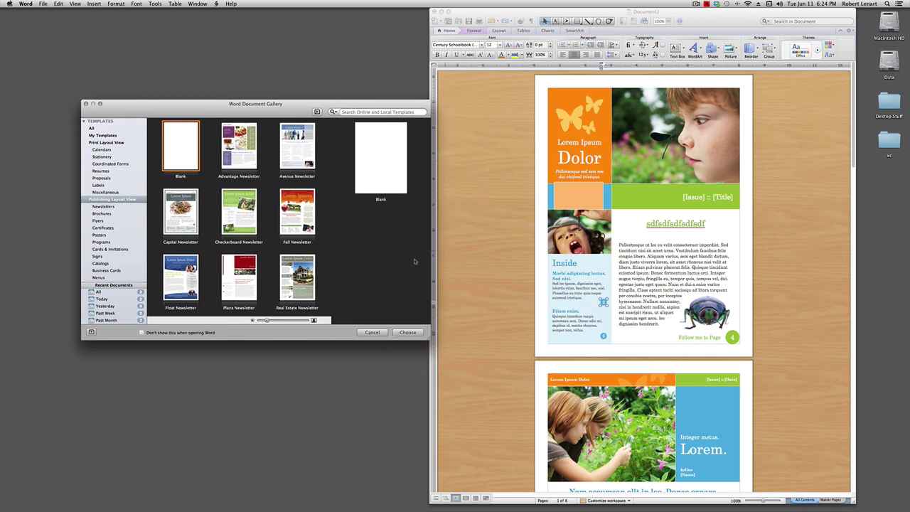
Look through the newsletter templates and create a blank document from the Word Publishing Layout template
{"action": "left_click", "coordinate": [102, 207]}
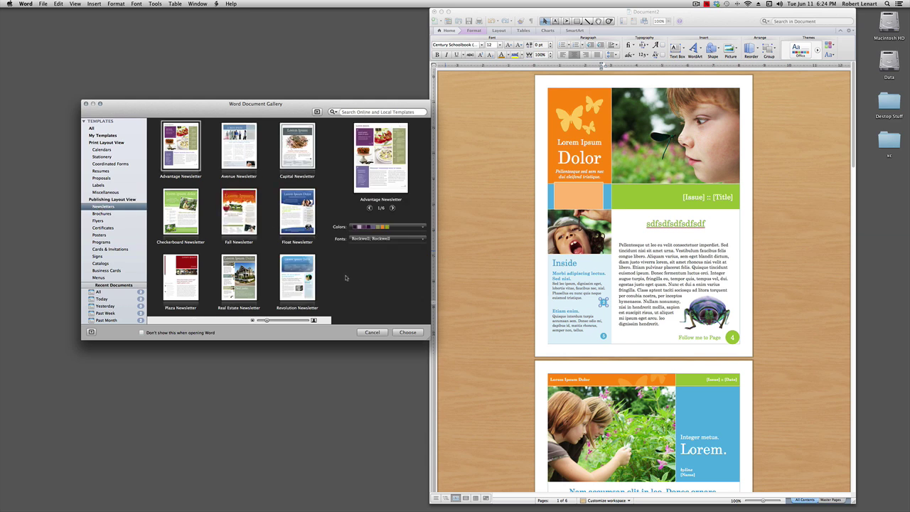
{"action": "scroll", "coordinate": [171, 232], "scroll_direction": "down", "scroll_amount": 3}
{"action": "scroll", "coordinate": [171, 233], "scroll_direction": "down", "scroll_amount": 2}
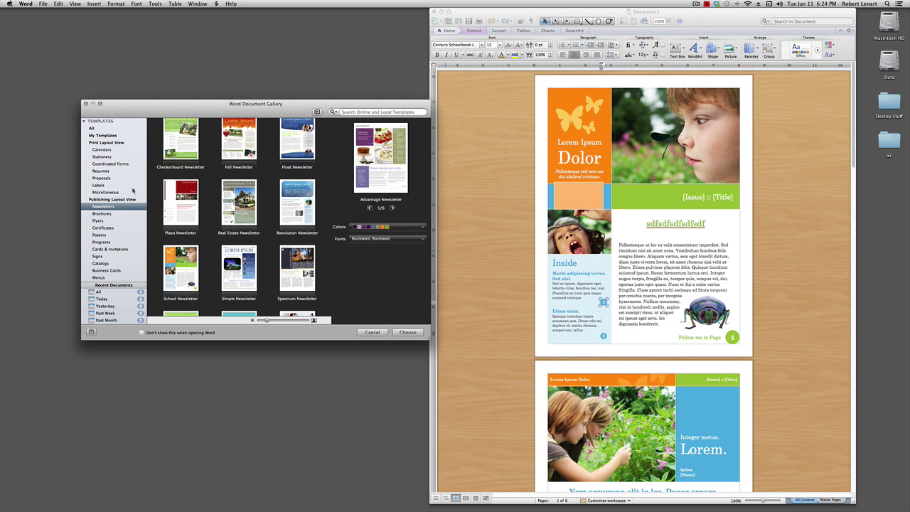
{"action": "left_click", "coordinate": [91, 128]}
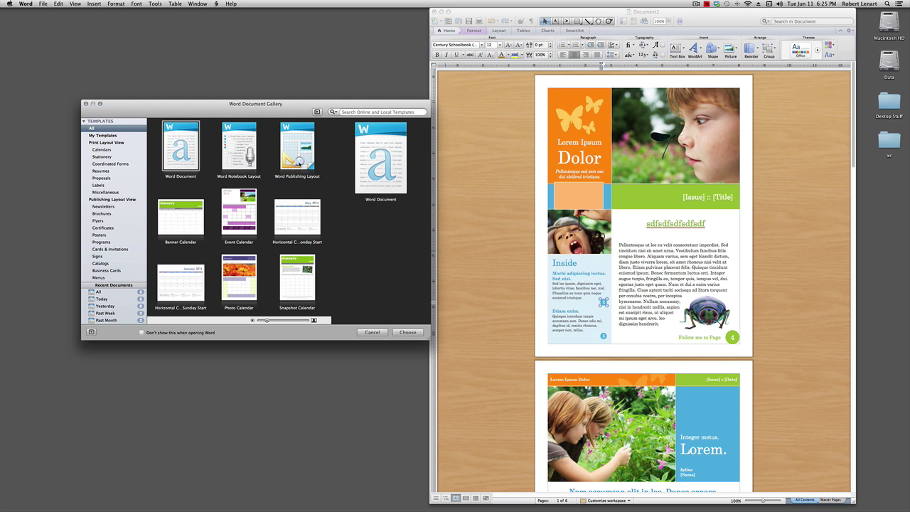
{"action": "double_click", "coordinate": [302, 153]}
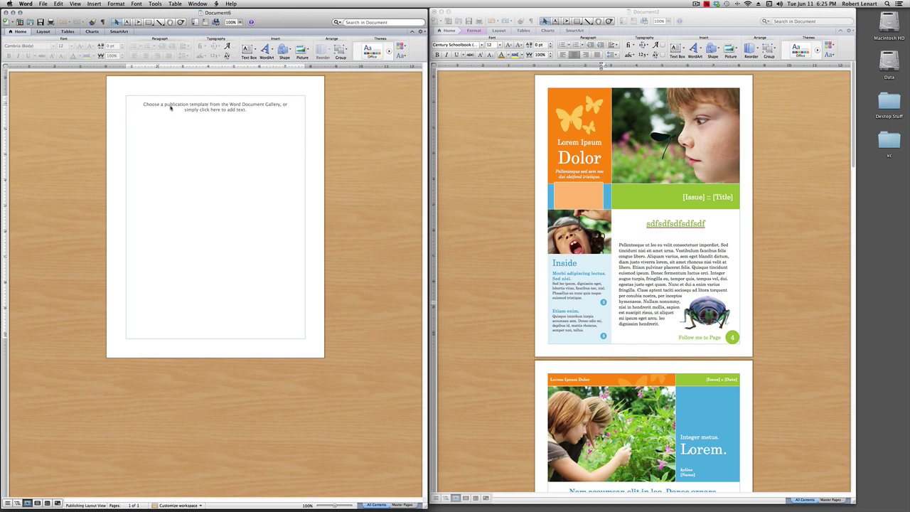
Activate the prompt text box on the blank page and move it slightly down
{"action": "left_click", "coordinate": [205, 109]}
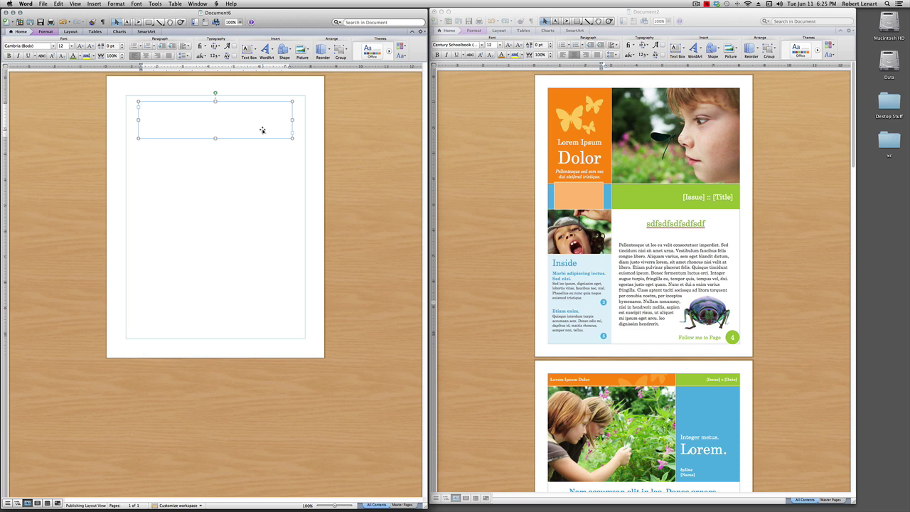
{"action": "mouse_move", "coordinate": [251, 139]}
{"action": "left_mouse_down"}
{"action": "mouse_move", "coordinate": [253, 222]}
{"action": "mouse_move", "coordinate": [245, 146]}
{"action": "mouse_move", "coordinate": [249, 153]}
{"action": "left_mouse_up"}
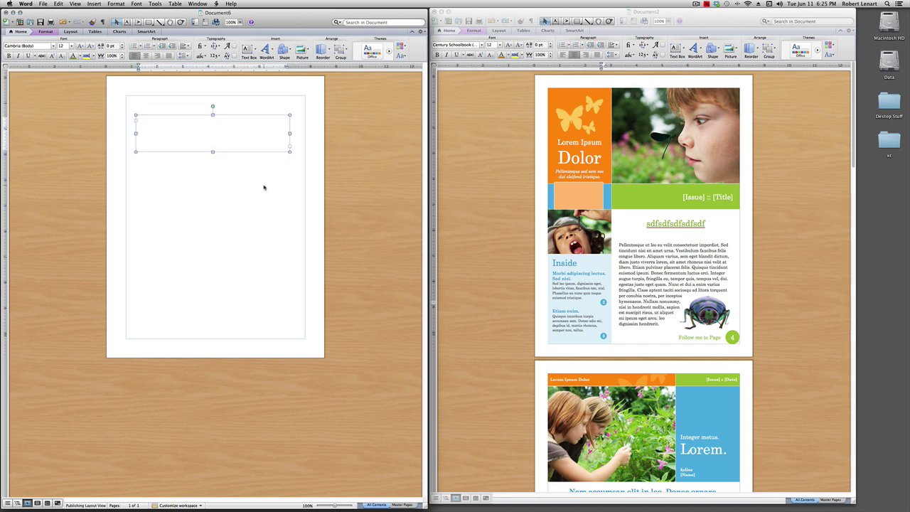
Paste the copied story as a text box, park it on the pasteboard beside the page and lengthen it to show the whole text
{"action": "key", "text": "super+v"}
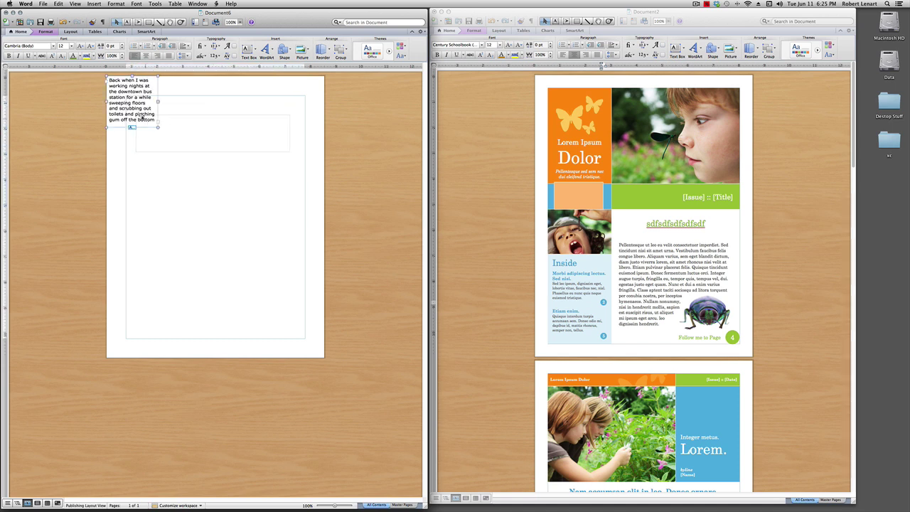
{"action": "left_click_drag", "start_coordinate": [136, 109], "coordinate": [56, 163]}
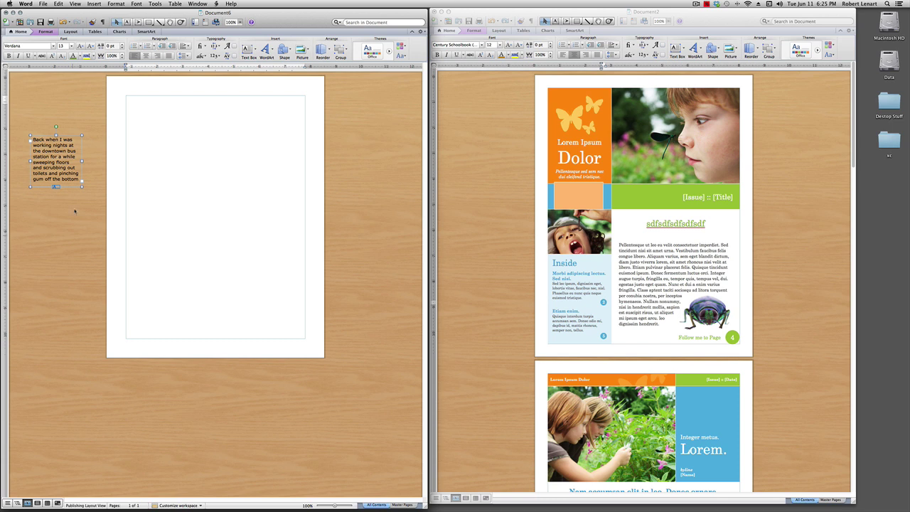
{"action": "mouse_move", "coordinate": [56, 186]}
{"action": "left_mouse_down"}
{"action": "mouse_move", "coordinate": [57, 219]}
{"action": "mouse_move", "coordinate": [56, 189]}
{"action": "left_mouse_up"}
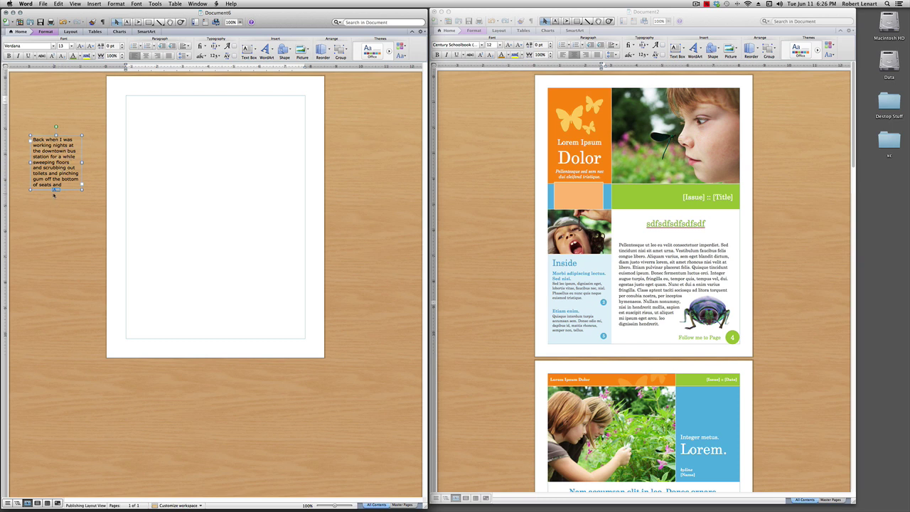
{"action": "left_click_drag", "start_coordinate": [56, 190], "coordinate": [55, 313]}
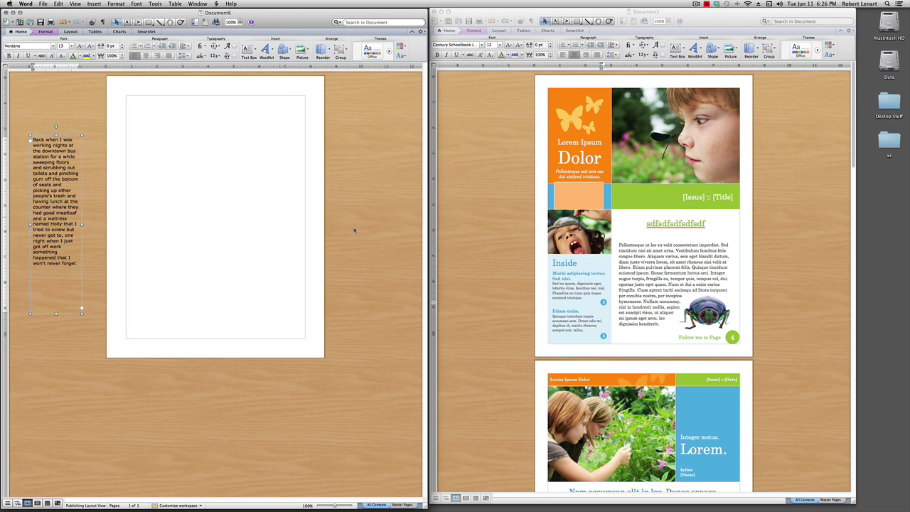
Delete the light orange rectangle covering the blue [Date] box in the sample newsletter
{"action": "left_click", "coordinate": [590, 197]}
{"action": "left_click", "coordinate": [589, 197]}
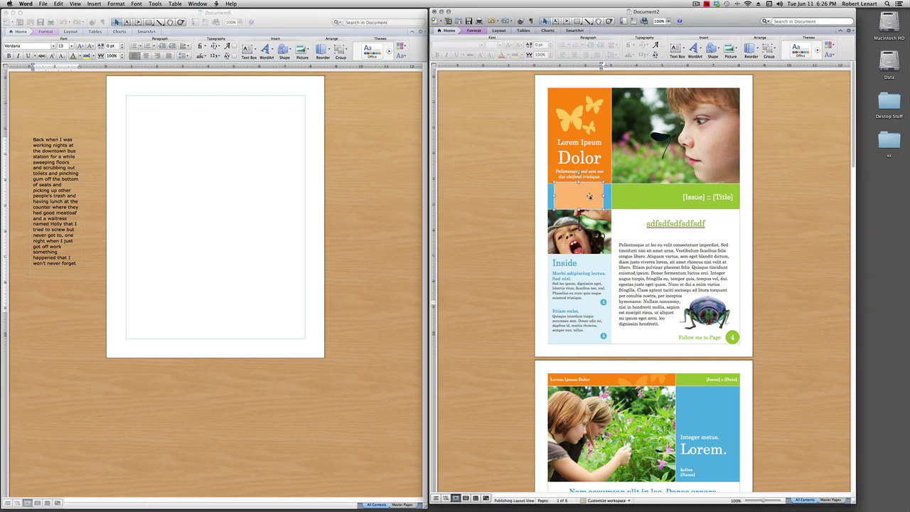
{"action": "left_click", "coordinate": [680, 291]}
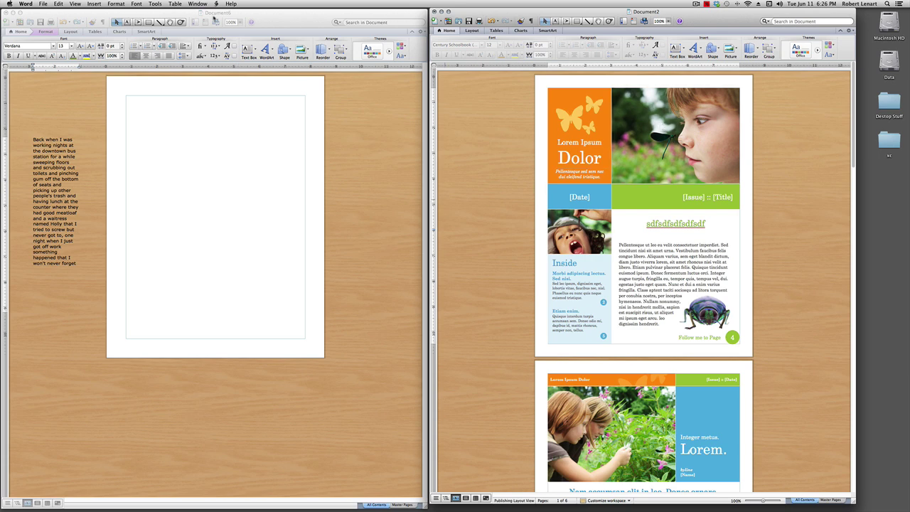
Insert the lab flasks photo from the Clip Art Photos category into the upper right of the blank document's page
{"action": "left_click", "coordinate": [263, 17]}
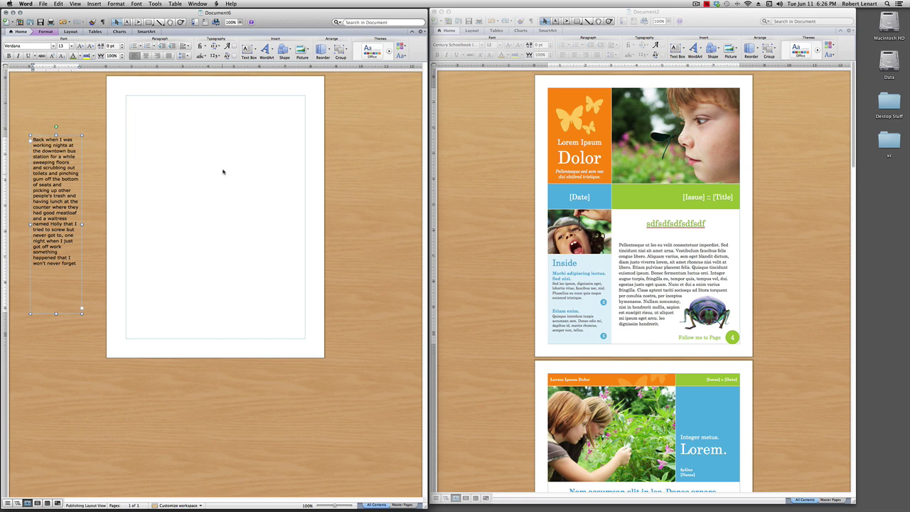
{"action": "left_click", "coordinate": [216, 22]}
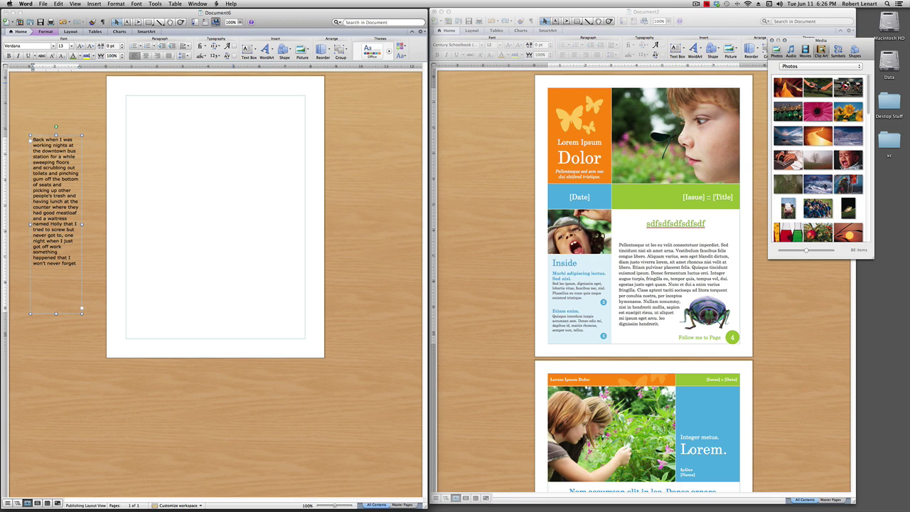
{"action": "left_click", "coordinate": [803, 66]}
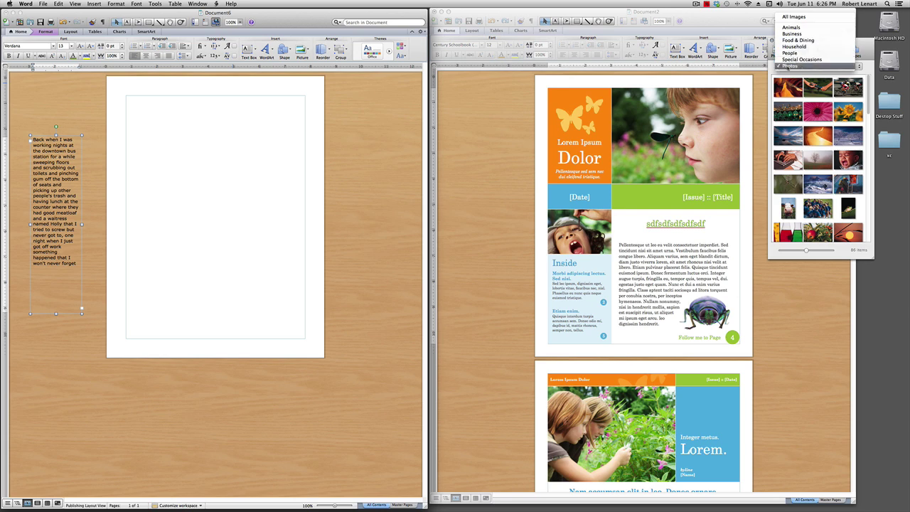
{"action": "left_click", "coordinate": [787, 65]}
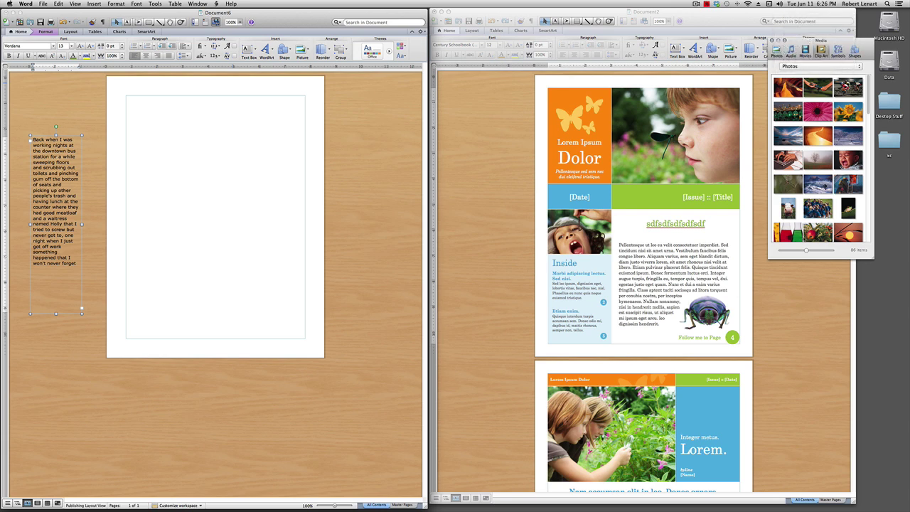
{"action": "left_click_drag", "start_coordinate": [787, 233], "coordinate": [281, 118]}
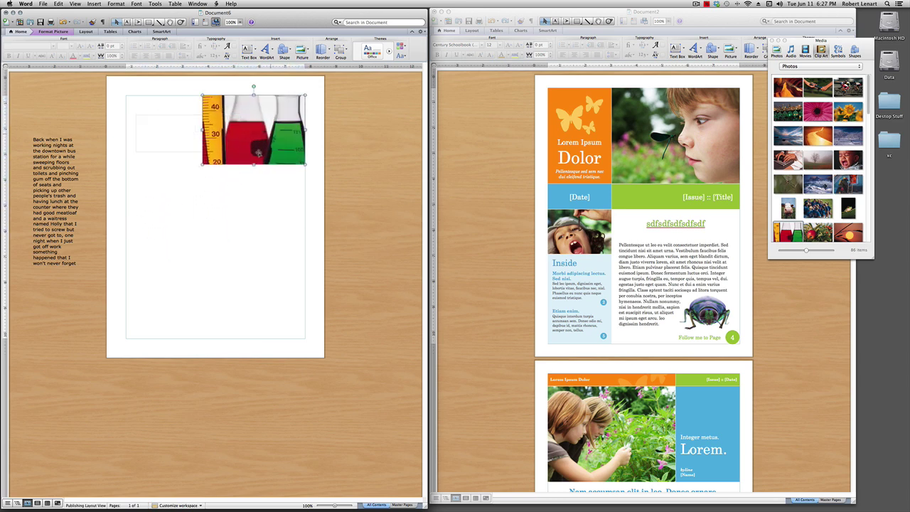
Enlarge the lab flasks photo proportionally to about two thirds of the width between the page margins
{"action": "left_click_drag", "start_coordinate": [202, 164], "coordinate": [168, 199]}
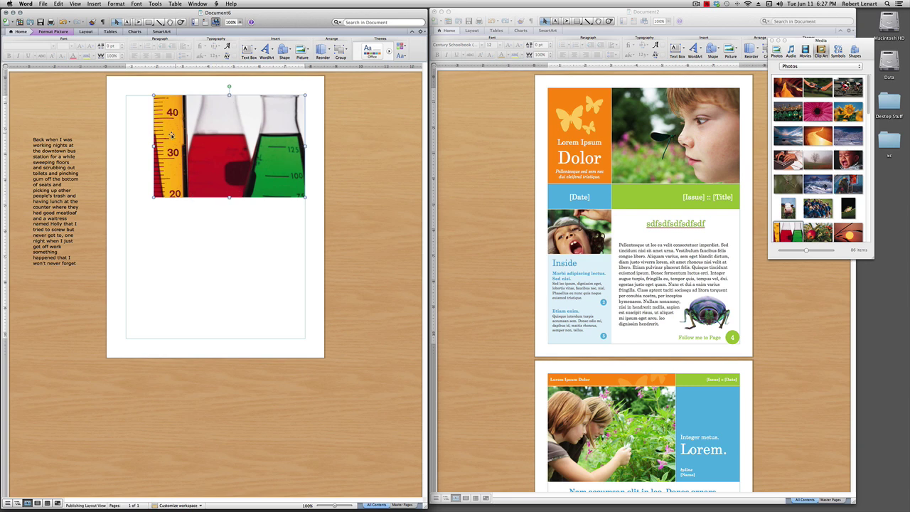
{"action": "left_click_drag", "start_coordinate": [153, 145], "coordinate": [259, 146]}
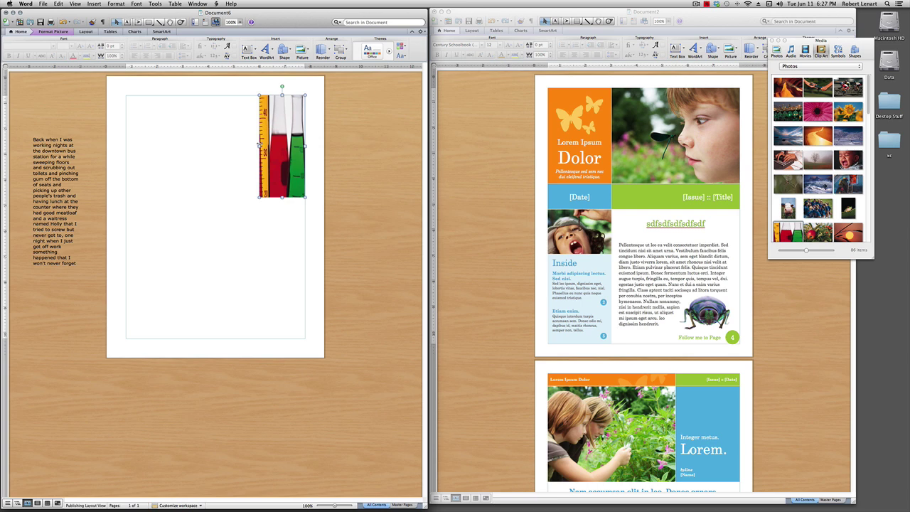
{"action": "key", "text": "super+z"}
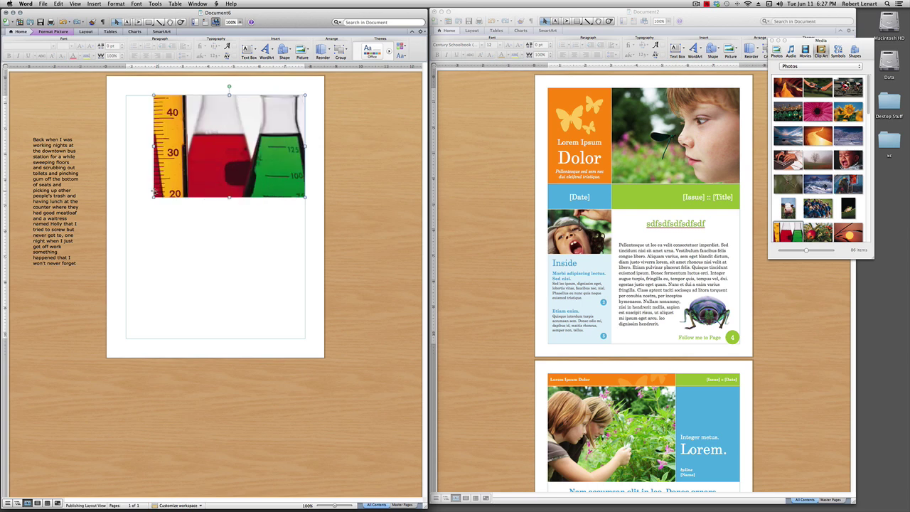
{"action": "left_click_drag", "start_coordinate": [154, 196], "coordinate": [183, 177]}
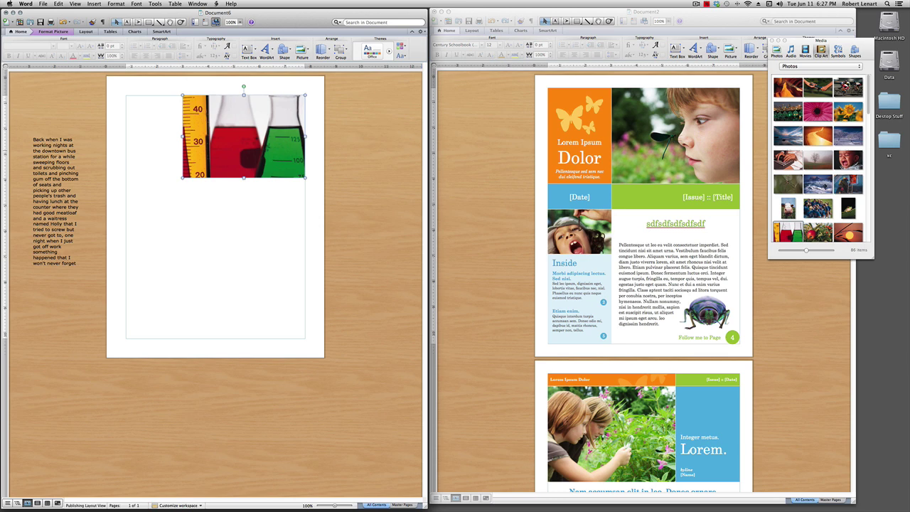
Try to replace the lab flasks photo by placing the team huddle clip-art photo over it
{"action": "left_click_drag", "start_coordinate": [819, 211], "coordinate": [260, 149]}
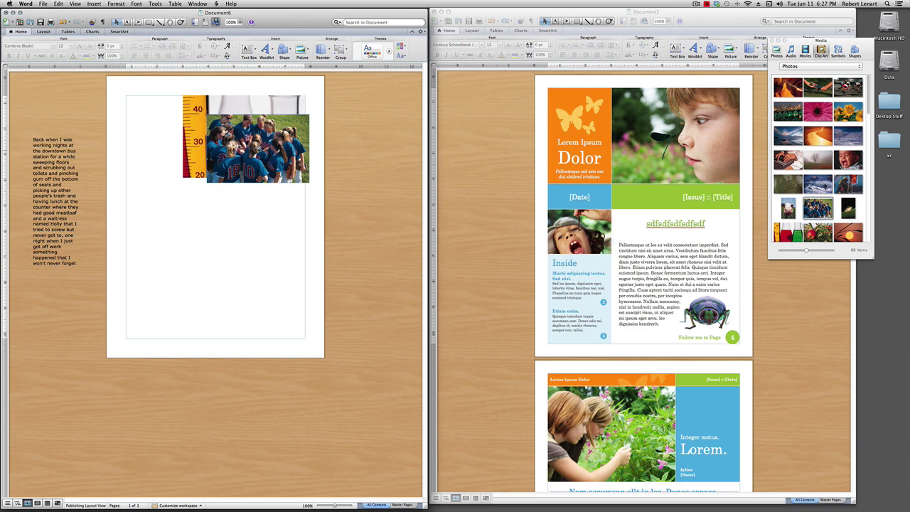
{"action": "left_click_drag", "start_coordinate": [258, 149], "coordinate": [258, 148]}
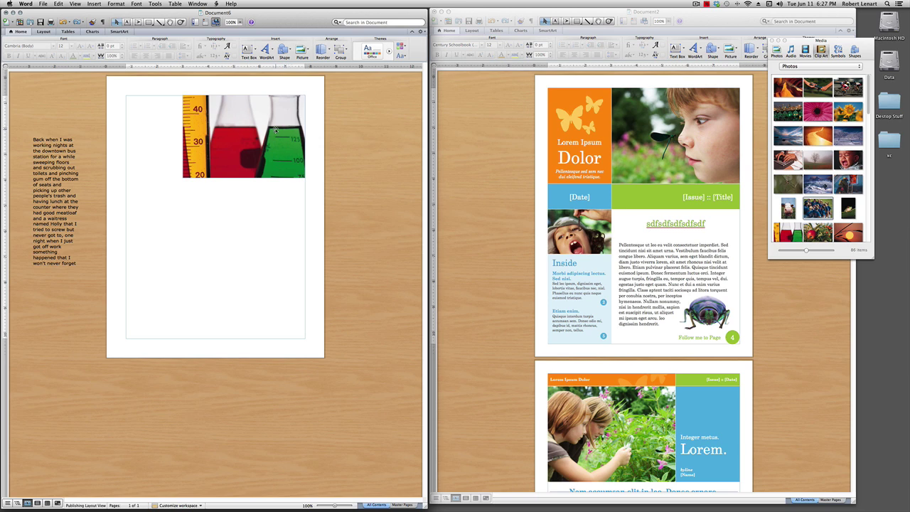
Try the team huddle and other clip-art photos in the large cover photo placeholder of the sample newsletter
{"action": "left_click_drag", "start_coordinate": [816, 210], "coordinate": [704, 145]}
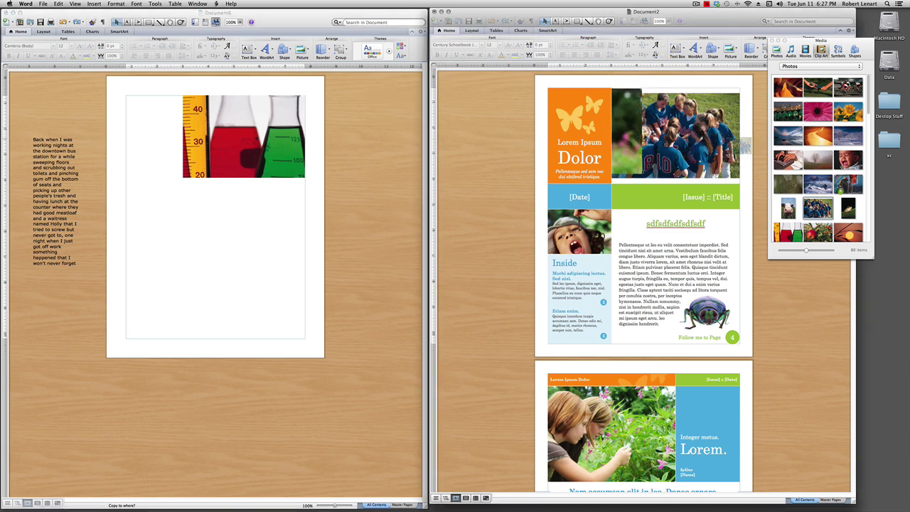
{"action": "left_click_drag", "start_coordinate": [849, 160], "coordinate": [732, 134]}
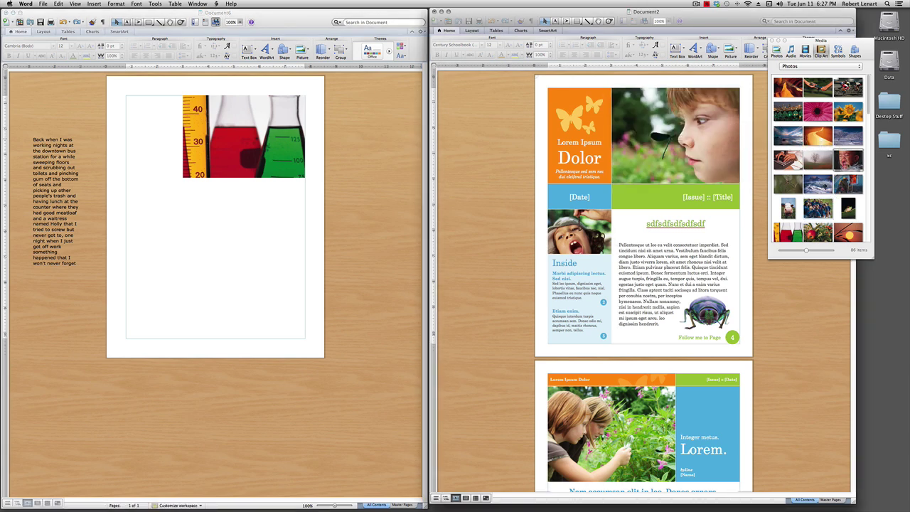
{"action": "left_click_drag", "start_coordinate": [797, 110], "coordinate": [705, 140]}
Turn on the Placeholder option in the lab flasks photo's advanced layout settings
{"action": "left_click", "coordinate": [250, 132]}
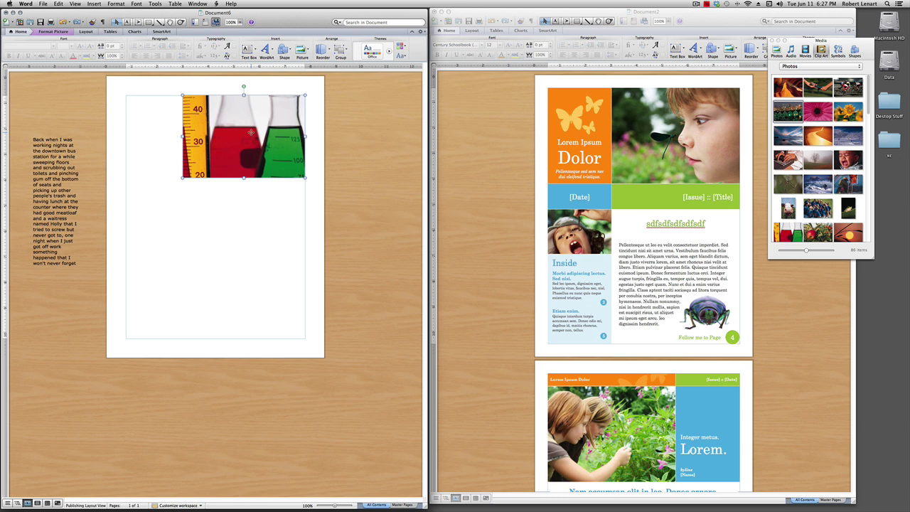
{"action": "right_click", "coordinate": [251, 132]}
{"action": "left_click", "coordinate": [268, 213]}
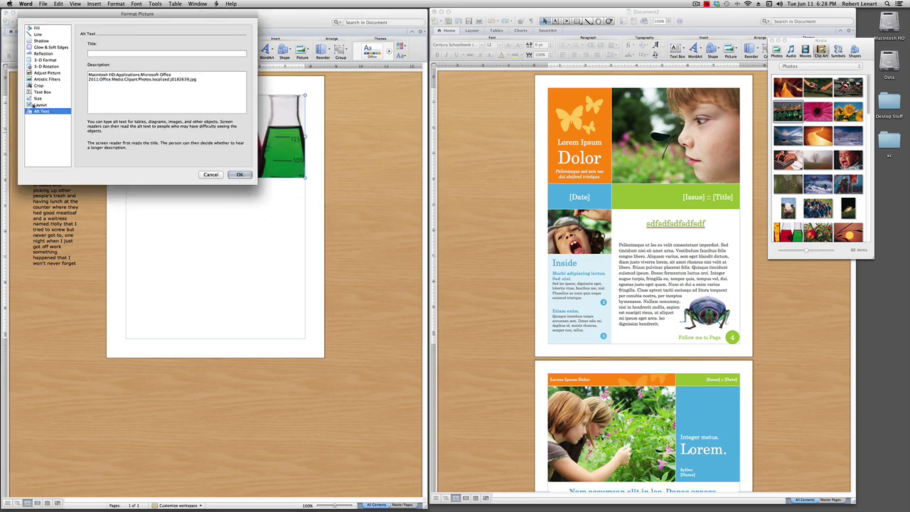
{"action": "left_click", "coordinate": [36, 104]}
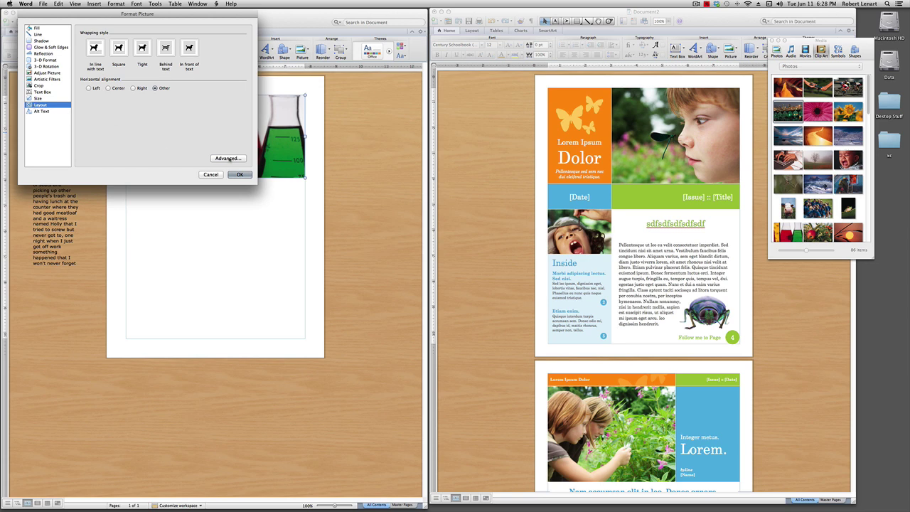
{"action": "left_click", "coordinate": [227, 158]}
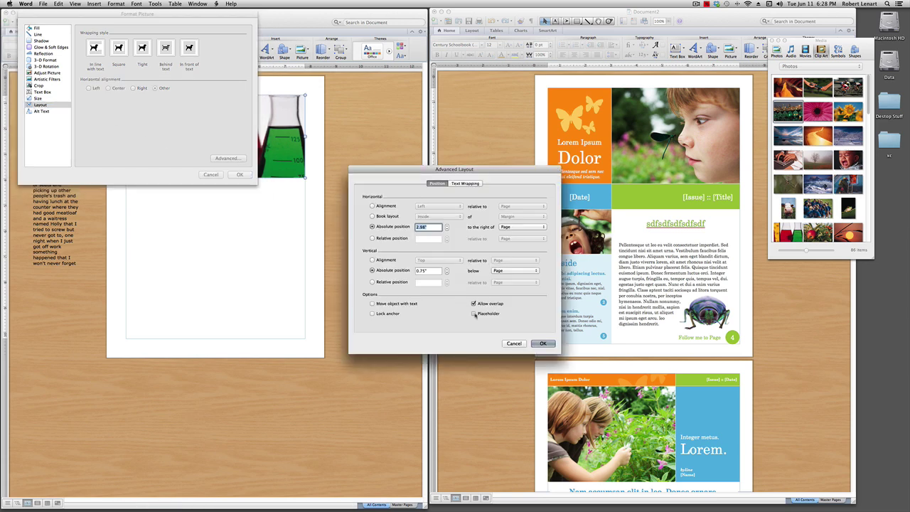
{"action": "left_click", "coordinate": [543, 344]}
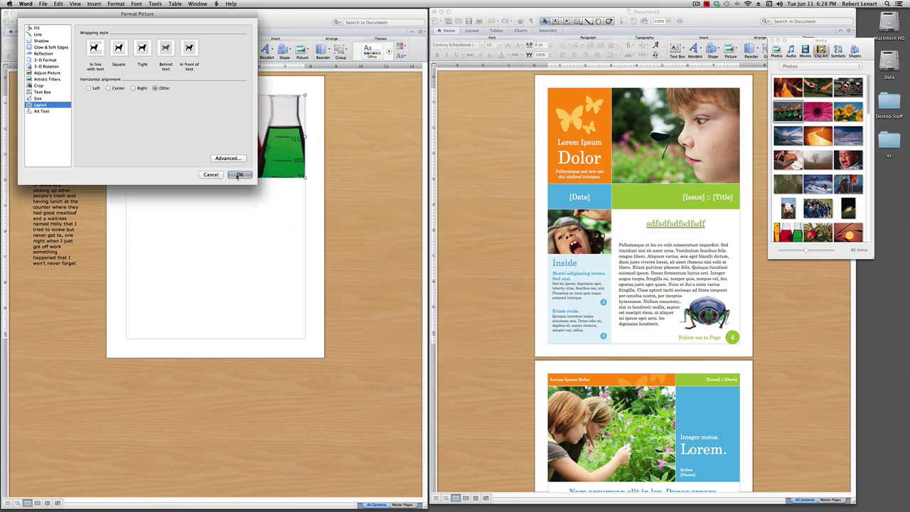
{"action": "left_click", "coordinate": [239, 175]}
Replace the lab flasks photo with the team huddle clip-art photo, using its placeholder
{"action": "left_click", "coordinate": [360, 185]}
{"action": "left_click_drag", "start_coordinate": [818, 207], "coordinate": [270, 137]}
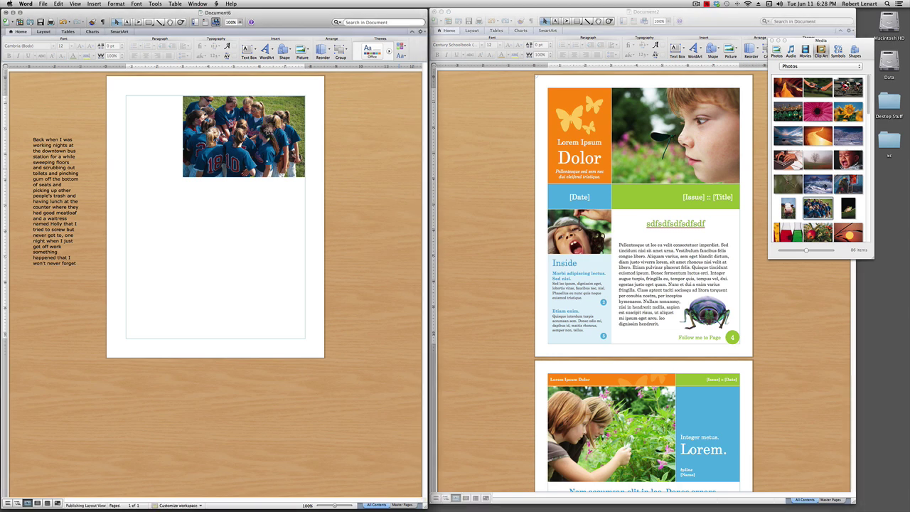
Replace the team huddle photo in the page's placeholder with the lab flasks clip-art photo
{"action": "left_click_drag", "start_coordinate": [782, 236], "coordinate": [274, 133]}
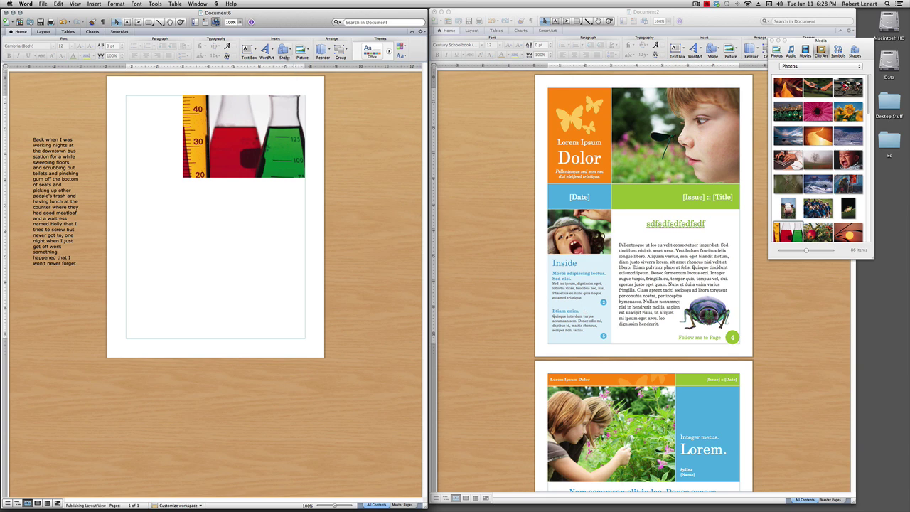
Draw a rectangle shape about 3.05 inches wide and 2.05 inches high below the lab flasks photo
{"action": "left_click", "coordinate": [286, 50]}
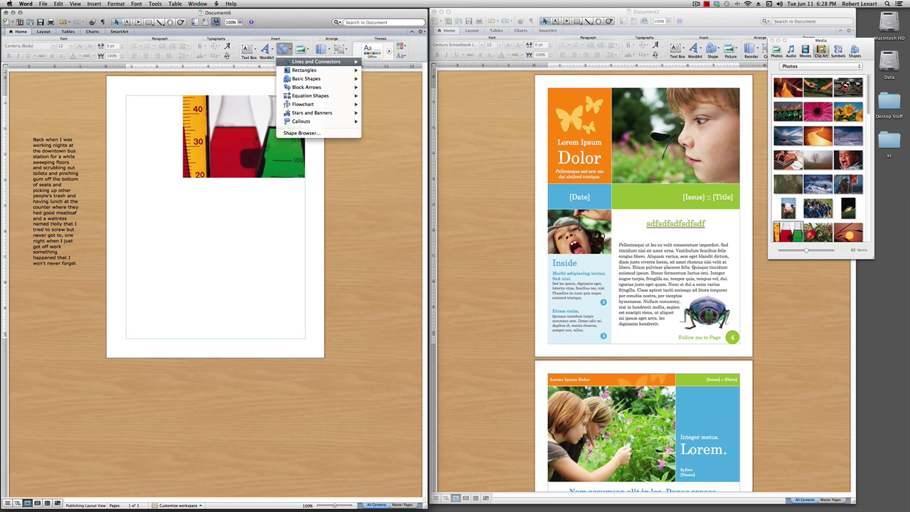
{"action": "mouse_move", "coordinate": [320, 70]}
{"action": "left_click", "coordinate": [369, 74]}
{"action": "left_click_drag", "start_coordinate": [172, 216], "coordinate": [236, 244]}
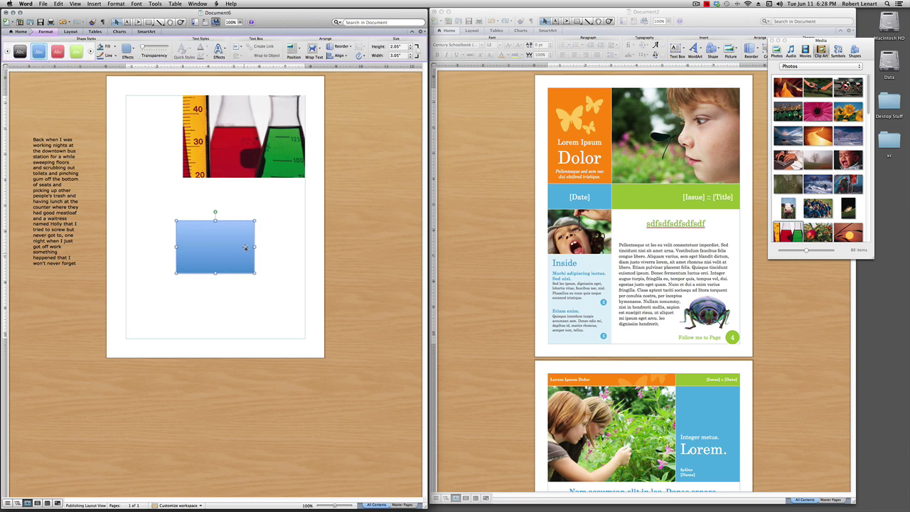
Remove the rectangle's shadow and fill it with the orange theme color Accent 6, Darker 25%
{"action": "left_click", "coordinate": [127, 50]}
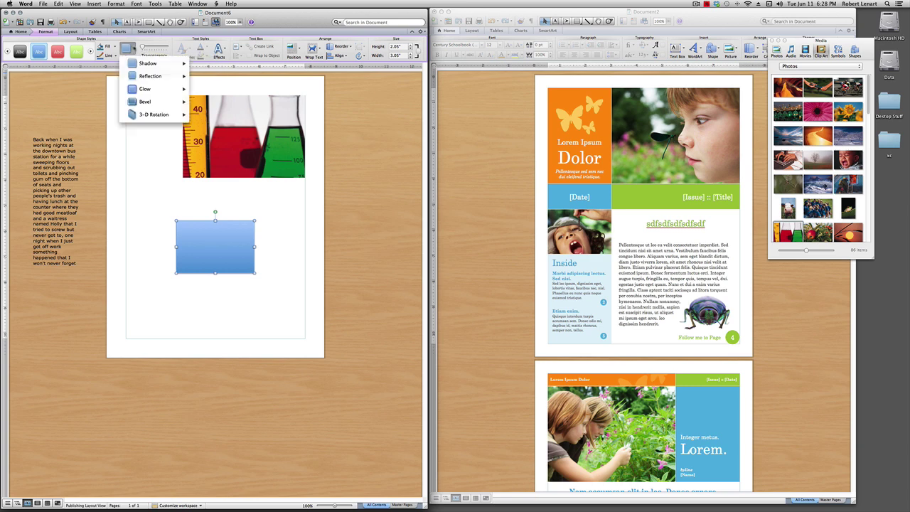
{"action": "mouse_move", "coordinate": [142, 65]}
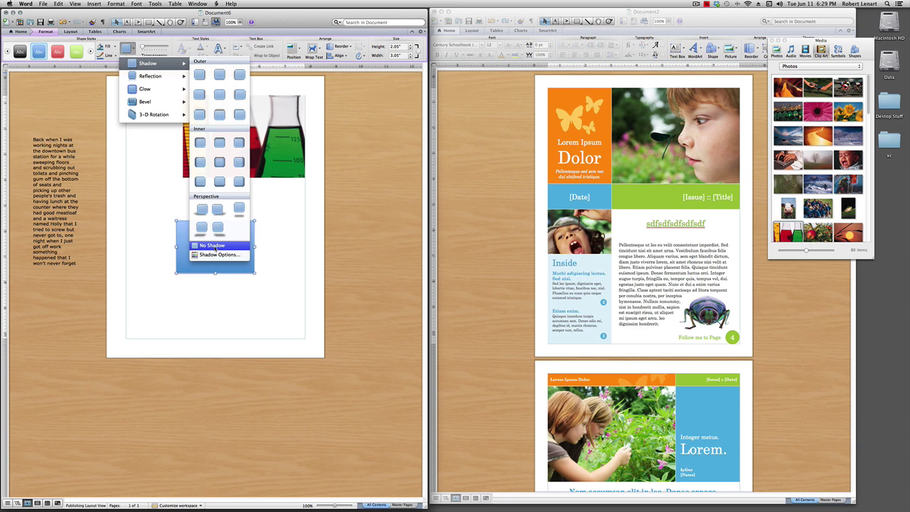
{"action": "left_click", "coordinate": [214, 246]}
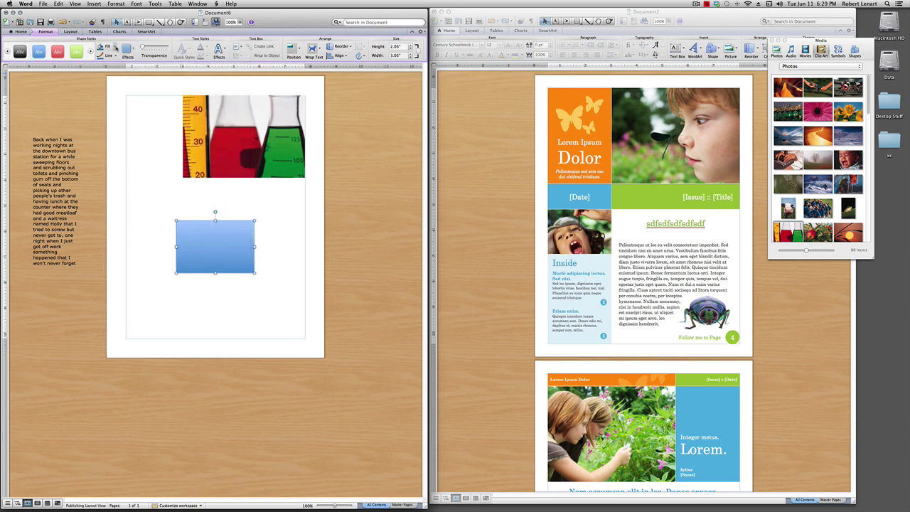
{"action": "left_click", "coordinate": [114, 48]}
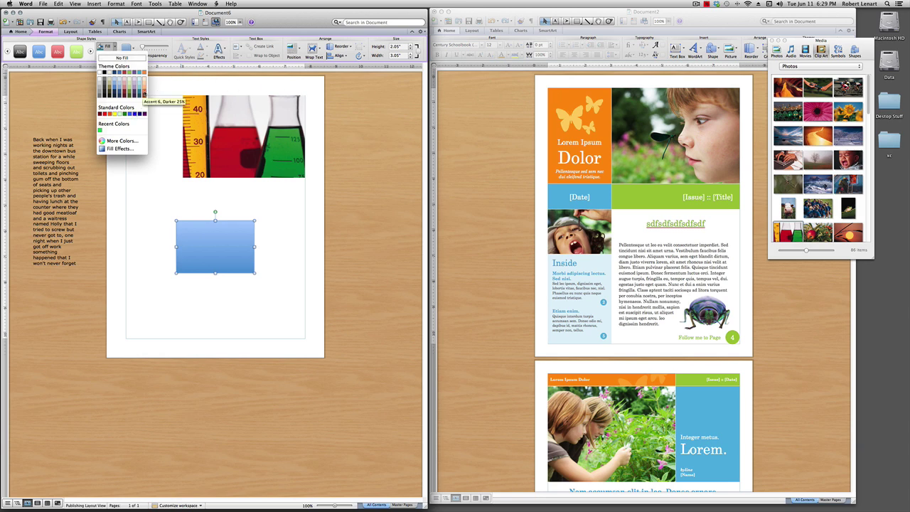
{"action": "left_click", "coordinate": [145, 92]}
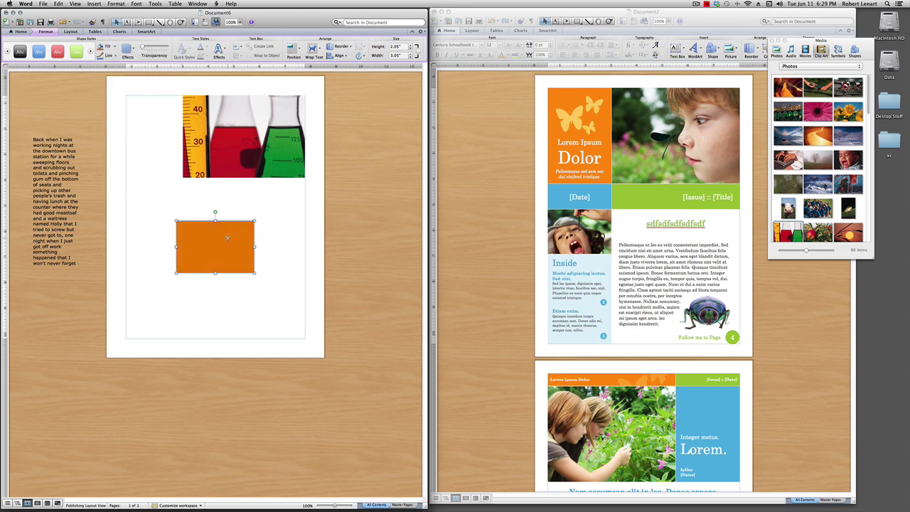
Place the orange rectangle in the margin corner beside the flasks photo, sized 2.23 inches wide and 3.23 inches high to match the photo's height
{"action": "left_click_drag", "start_coordinate": [227, 240], "coordinate": [183, 121]}
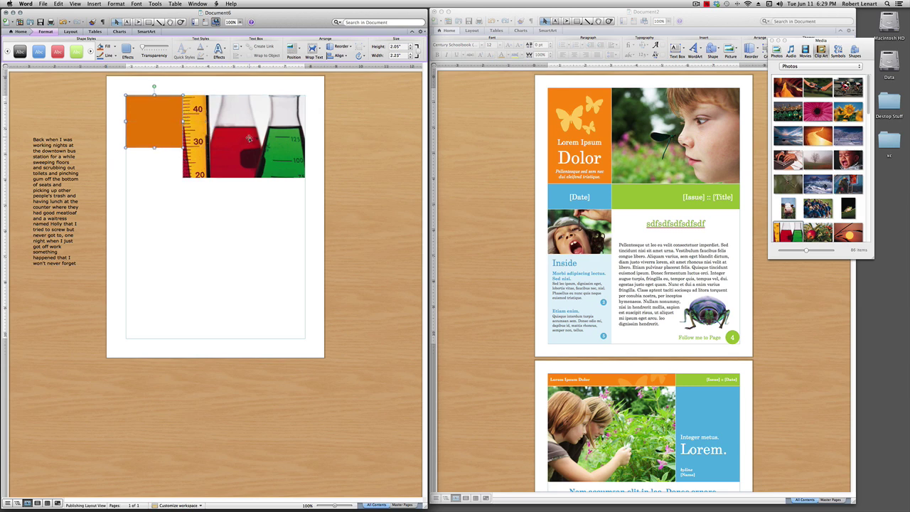
{"action": "left_click_drag", "start_coordinate": [155, 148], "coordinate": [154, 179]}
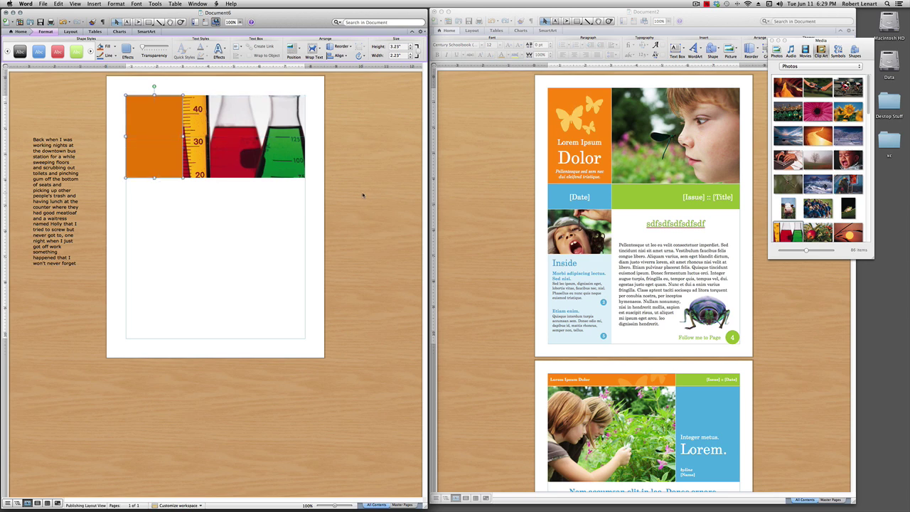
Give the orange rectangle a white outline with a weight of 0.75 pt
{"action": "right_click", "coordinate": [155, 138]}
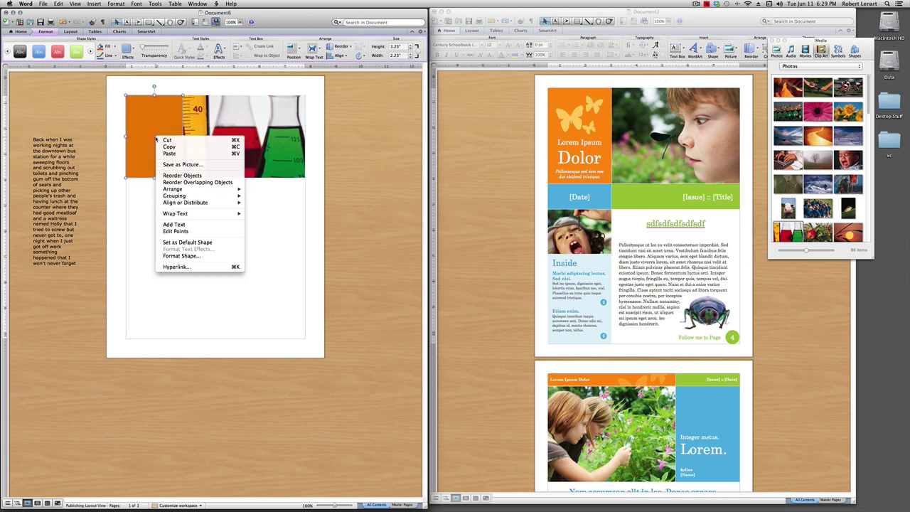
{"action": "left_click", "coordinate": [186, 259]}
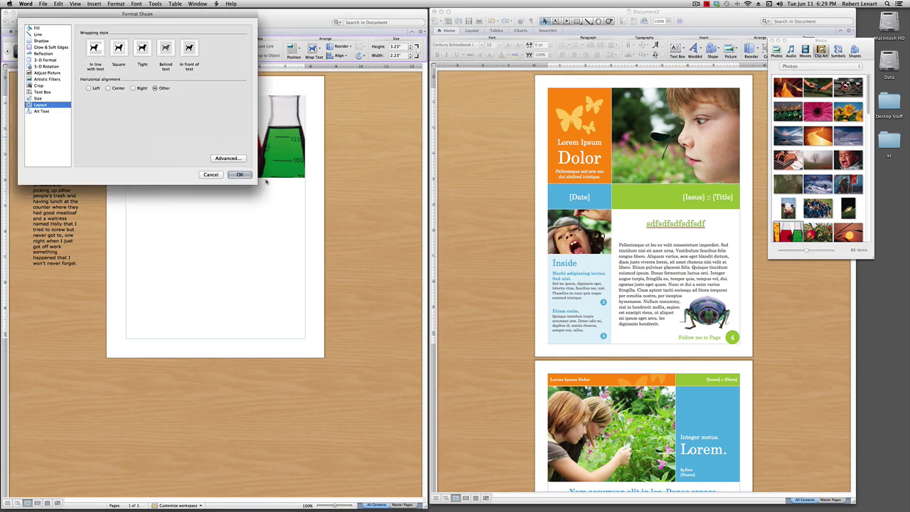
{"action": "left_click", "coordinate": [36, 35]}
{"action": "left_click", "coordinate": [152, 36]}
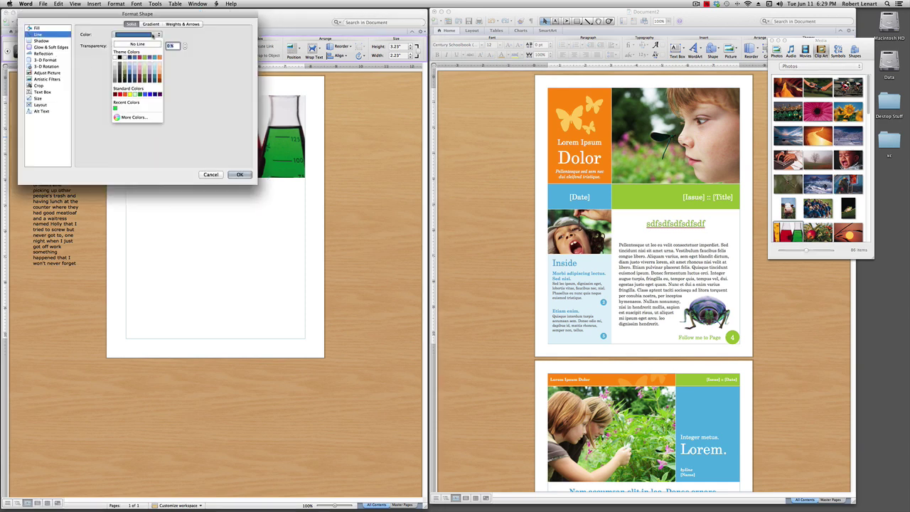
{"action": "left_click", "coordinate": [123, 58]}
{"action": "left_click", "coordinate": [182, 24]}
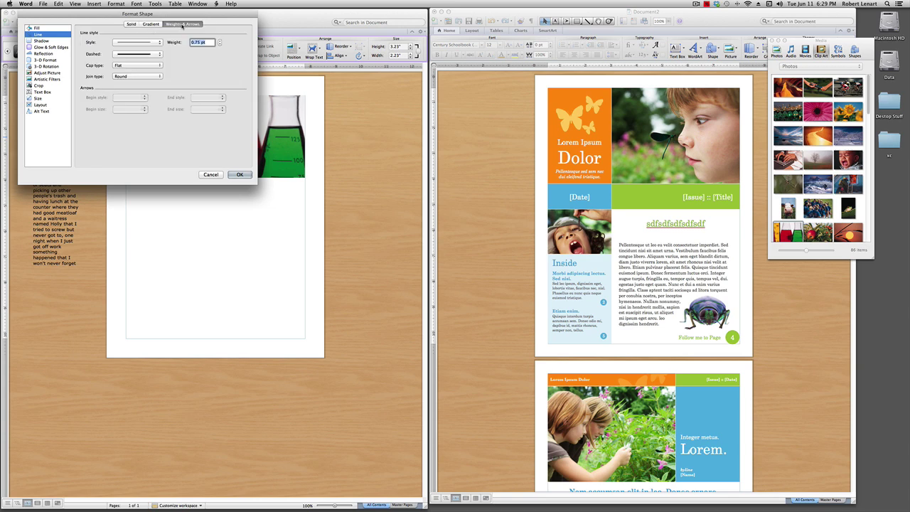
{"action": "left_click", "coordinate": [240, 174]}
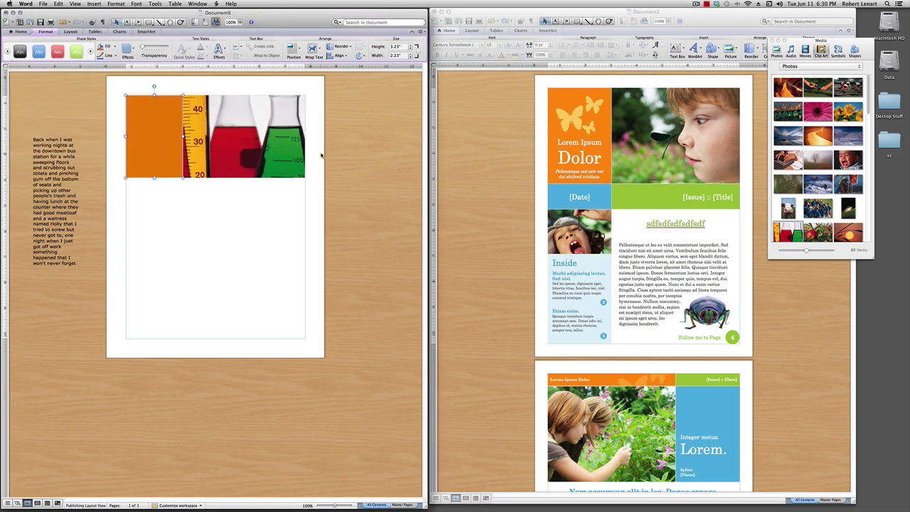
Give the lab flasks photo a matching white outline with a weight of 0.75 pt
{"action": "left_click", "coordinate": [183, 180]}
{"action": "right_click", "coordinate": [228, 146]}
{"action": "left_click", "coordinate": [261, 125]}
{"action": "right_click", "coordinate": [262, 125]}
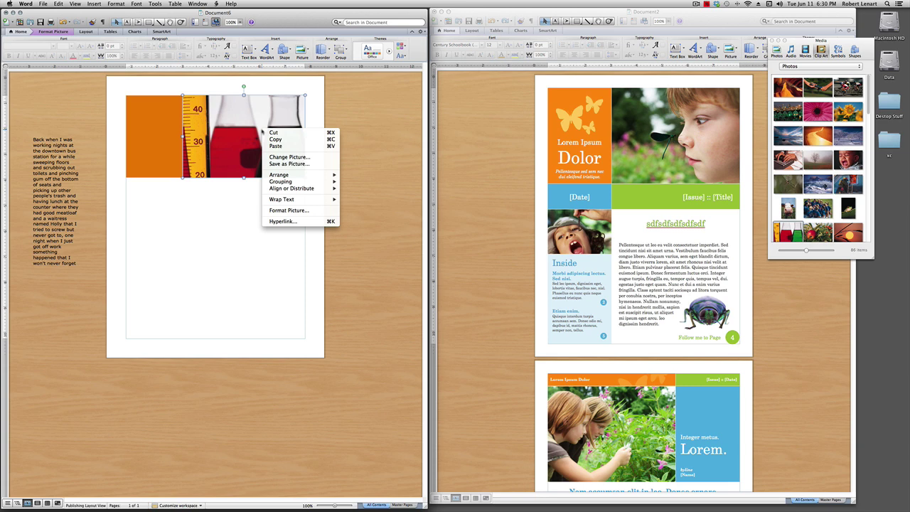
{"action": "left_click", "coordinate": [293, 211]}
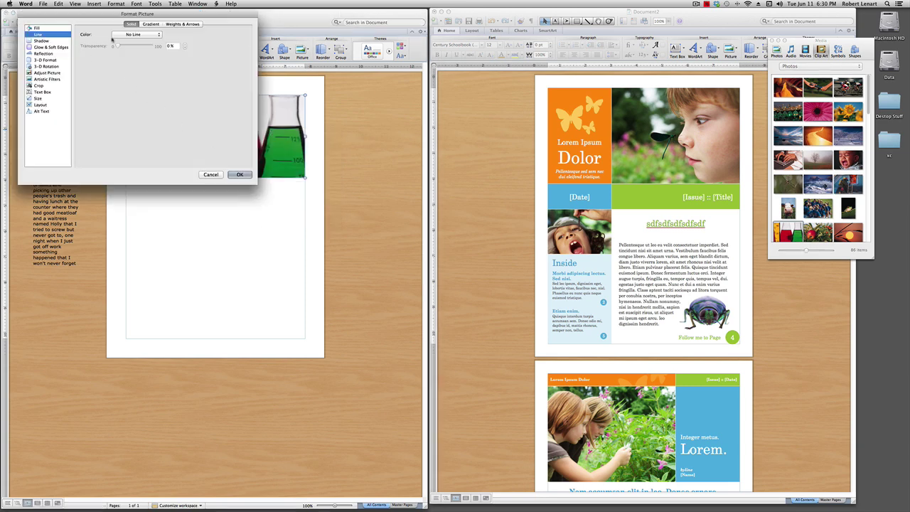
{"action": "left_click", "coordinate": [135, 35]}
{"action": "left_click", "coordinate": [118, 57]}
{"action": "left_click", "coordinate": [176, 24]}
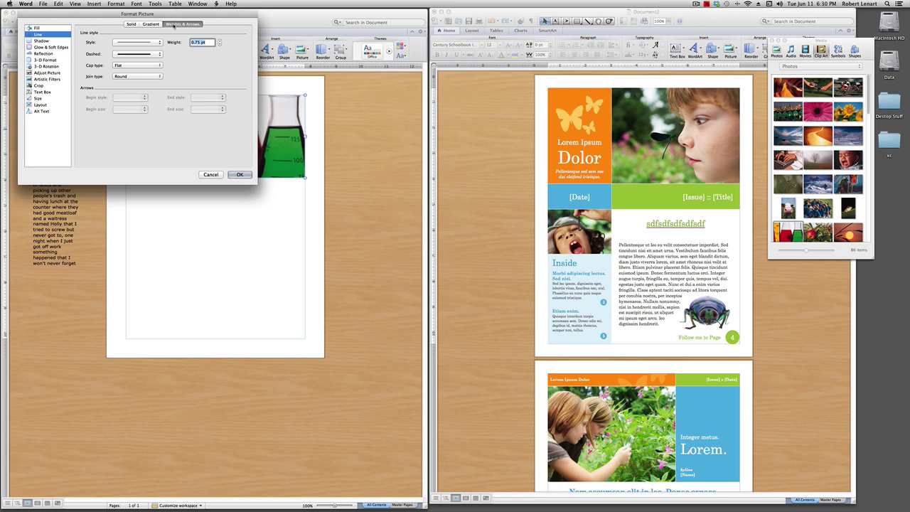
{"action": "left_click", "coordinate": [240, 174]}
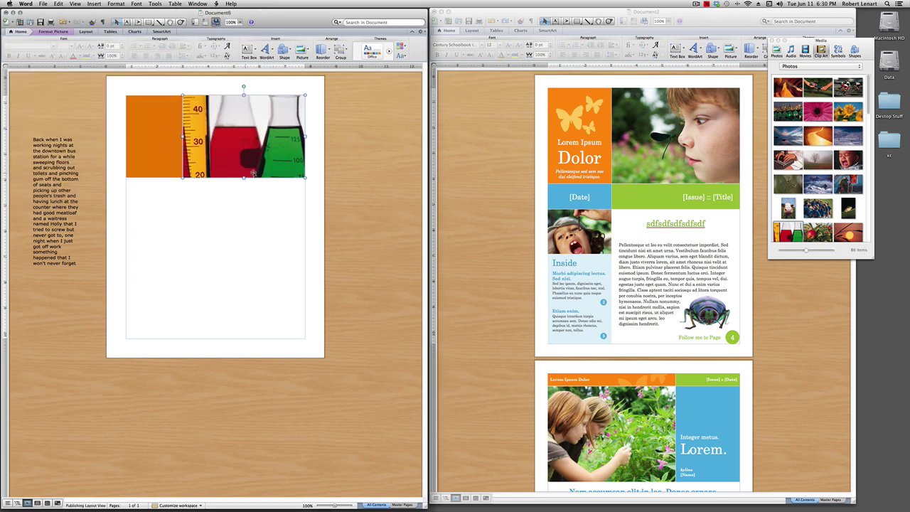
{"action": "left_click", "coordinate": [361, 150]}
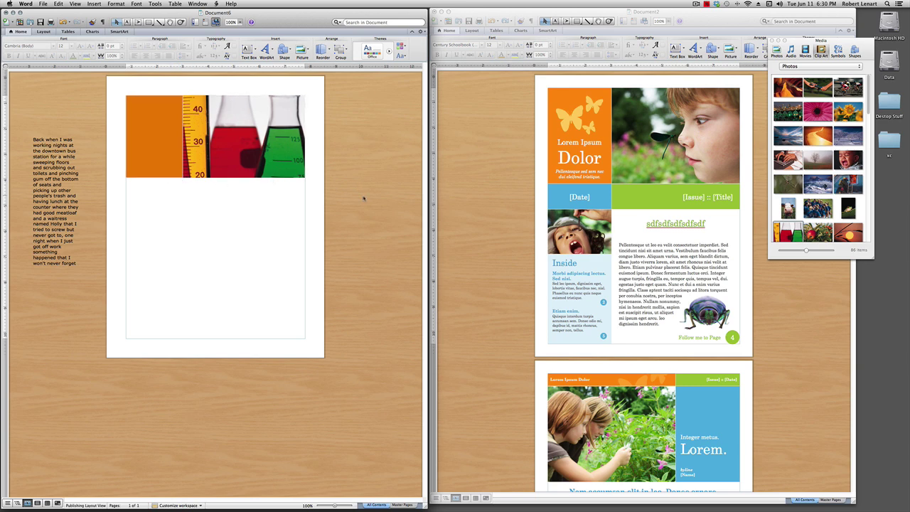
Duplicate the orange rectangle and place the copy directly below the original, aligned with the margin
{"action": "left_click", "coordinate": [159, 135]}
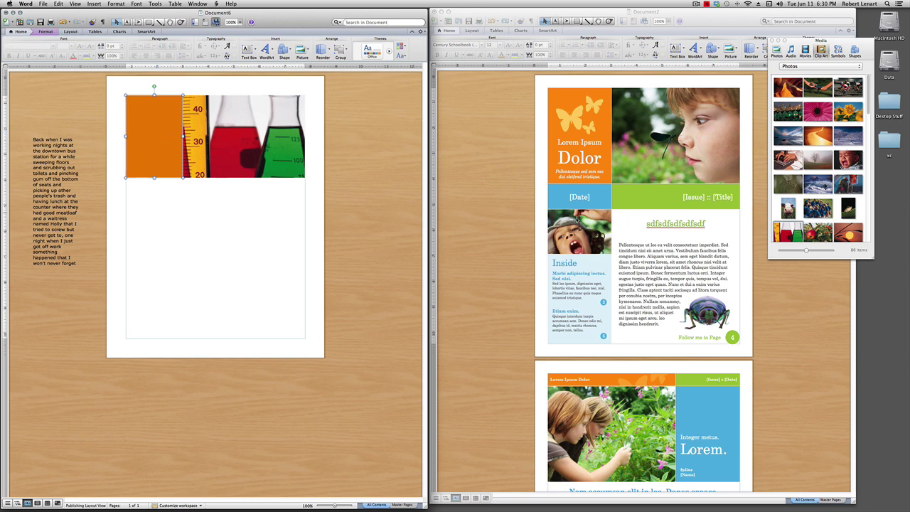
{"action": "left_click", "coordinate": [60, 4]}
{"action": "left_click", "coordinate": [104, 88]}
{"action": "left_click", "coordinate": [58, 3]}
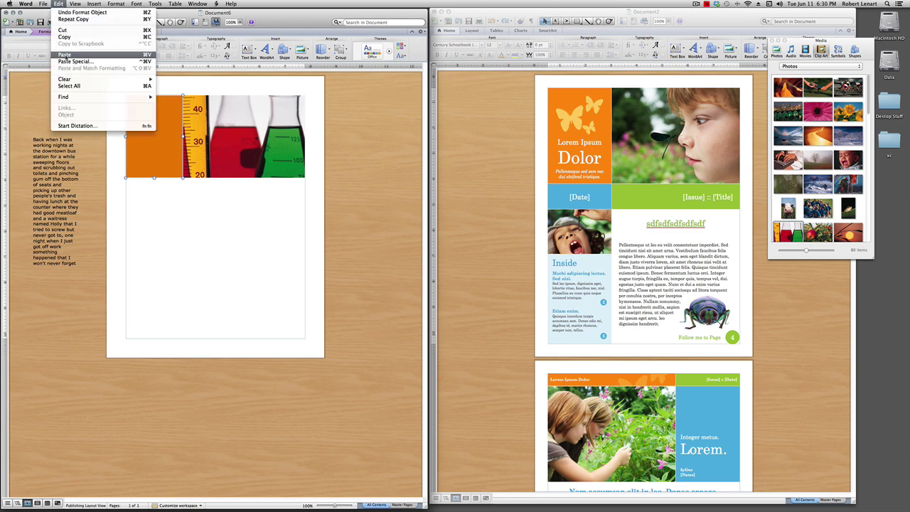
{"action": "left_click", "coordinate": [64, 55]}
{"action": "left_click_drag", "start_coordinate": [172, 142], "coordinate": [142, 208]}
{"action": "left_click", "coordinate": [229, 223]}
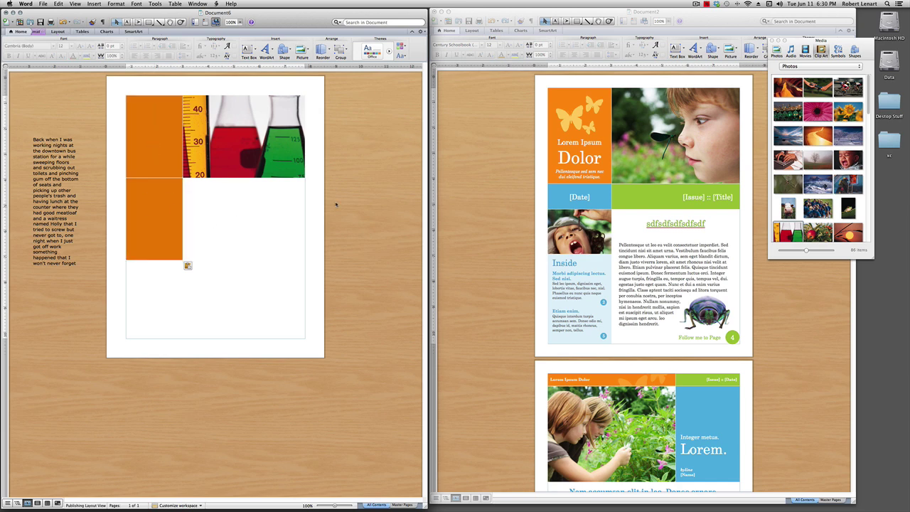
Shorten the duplicate rectangle to a height of 1.14 inches and fill it with a teal theme color
{"action": "left_click", "coordinate": [155, 196]}
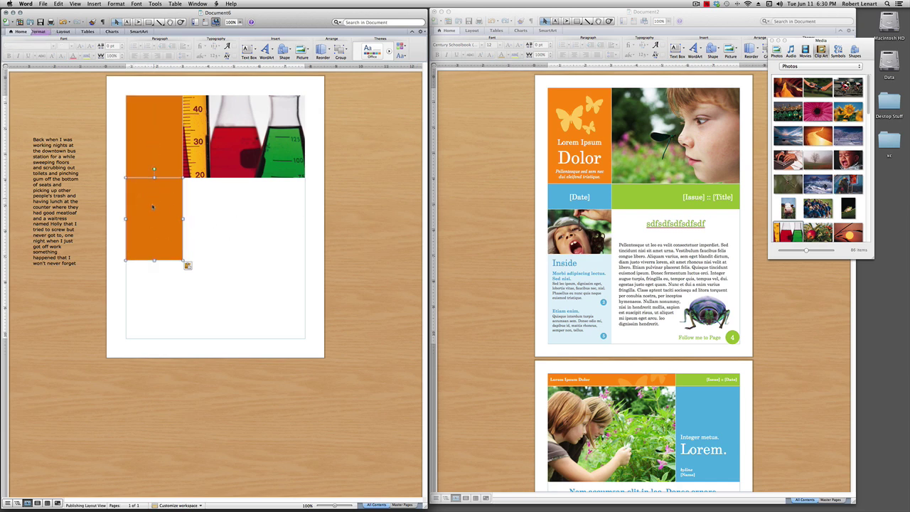
{"action": "left_click_drag", "start_coordinate": [154, 260], "coordinate": [155, 206]}
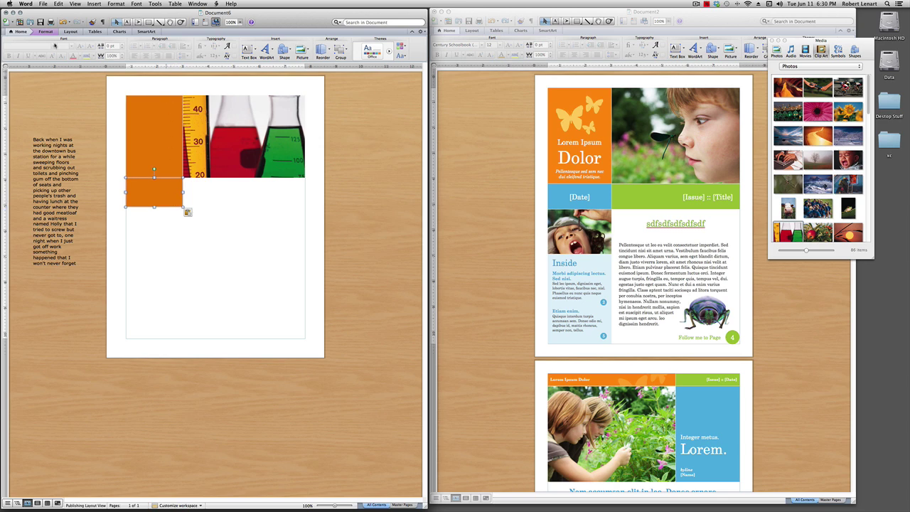
{"action": "left_click", "coordinate": [22, 33]}
{"action": "left_click", "coordinate": [21, 32]}
{"action": "left_click", "coordinate": [166, 193]}
{"action": "left_click", "coordinate": [114, 48]}
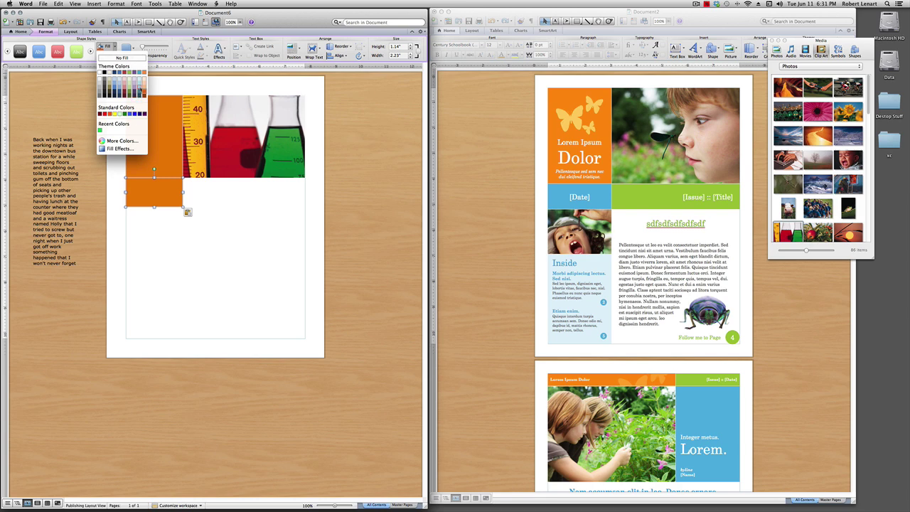
{"action": "left_click", "coordinate": [138, 91]}
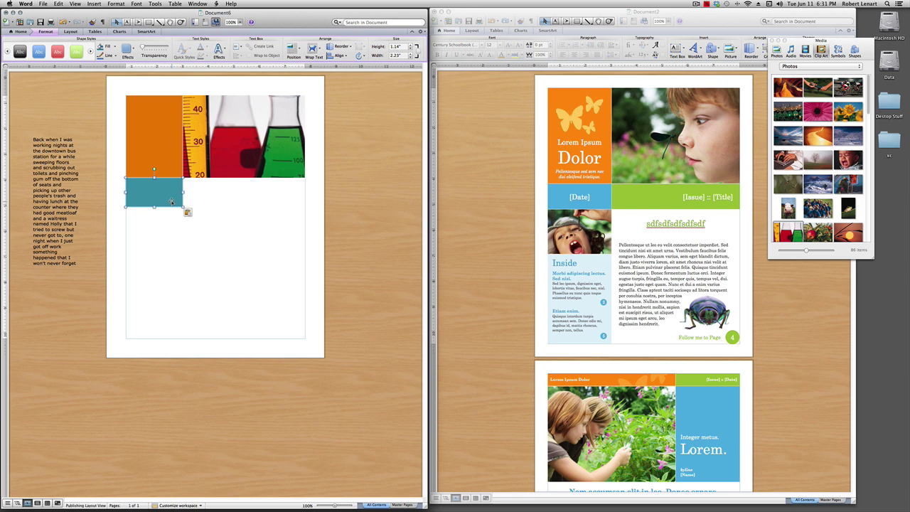
Duplicate the teal rectangle beside itself under the photo and widen the copy to 4.78 inches, reaching the page margin
{"action": "mouse_move", "coordinate": [172, 202]}
{"action": "left_mouse_down"}
{"action": "mouse_move", "coordinate": [255, 243]}
{"action": "mouse_move", "coordinate": [244, 187]}
{"action": "mouse_move", "coordinate": [183, 192]}
{"action": "left_mouse_up"}
{"action": "left_click_drag", "start_coordinate": [264, 192], "coordinate": [305, 192]}
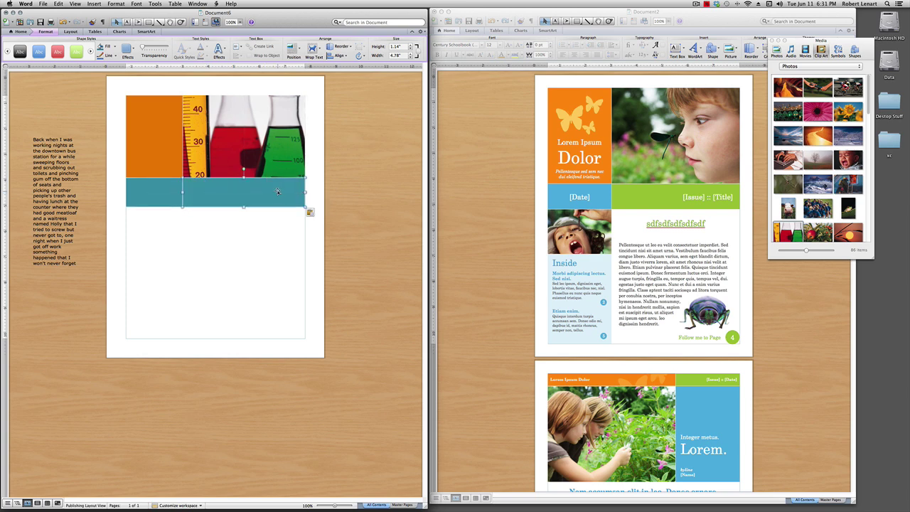
Fill the wide rectangle under the photo with a darker green theme color after trying a light green
{"action": "left_click", "coordinate": [108, 47]}
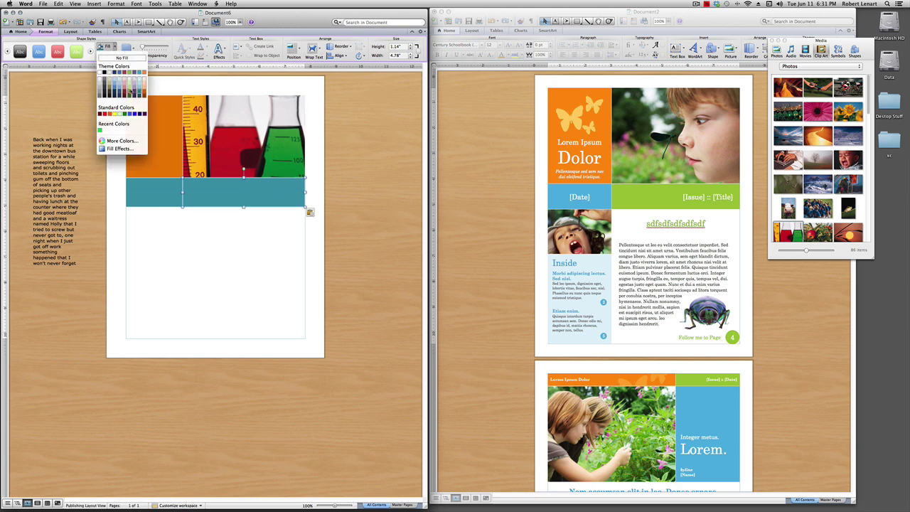
{"action": "left_click", "coordinate": [130, 90]}
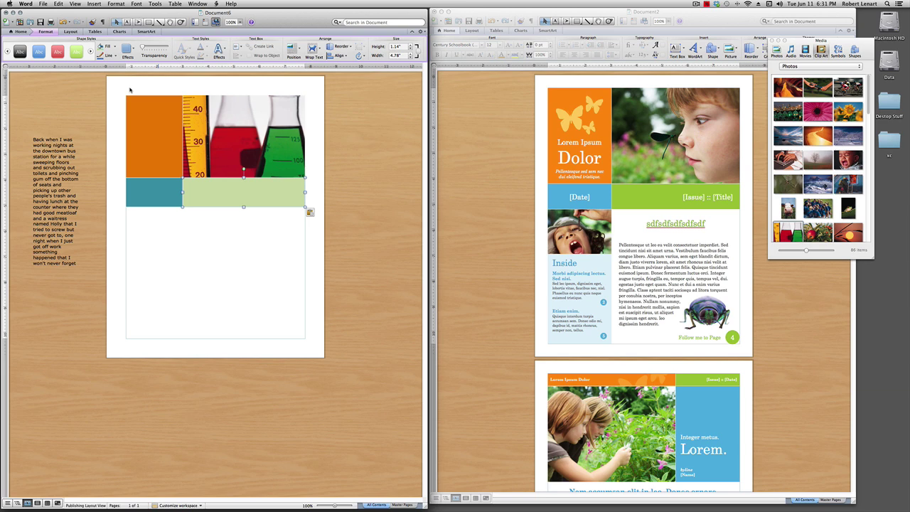
{"action": "left_click", "coordinate": [108, 47]}
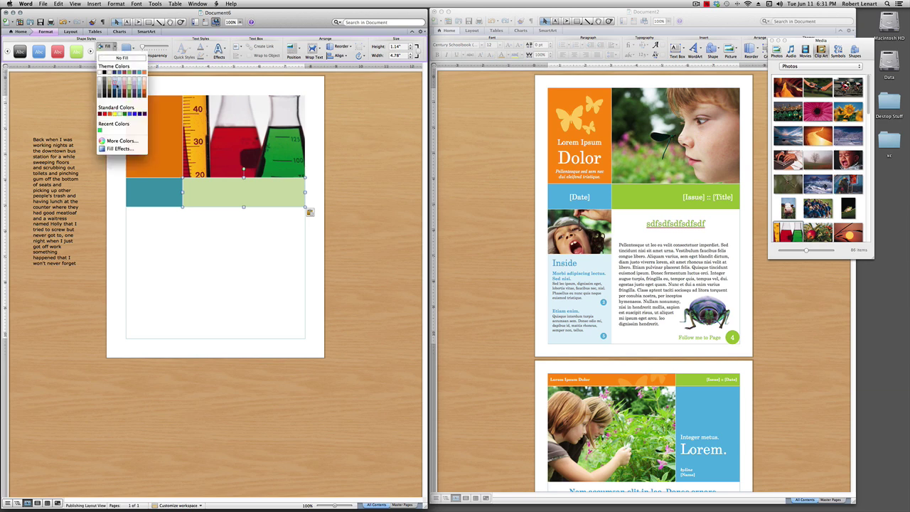
{"action": "left_click", "coordinate": [130, 90]}
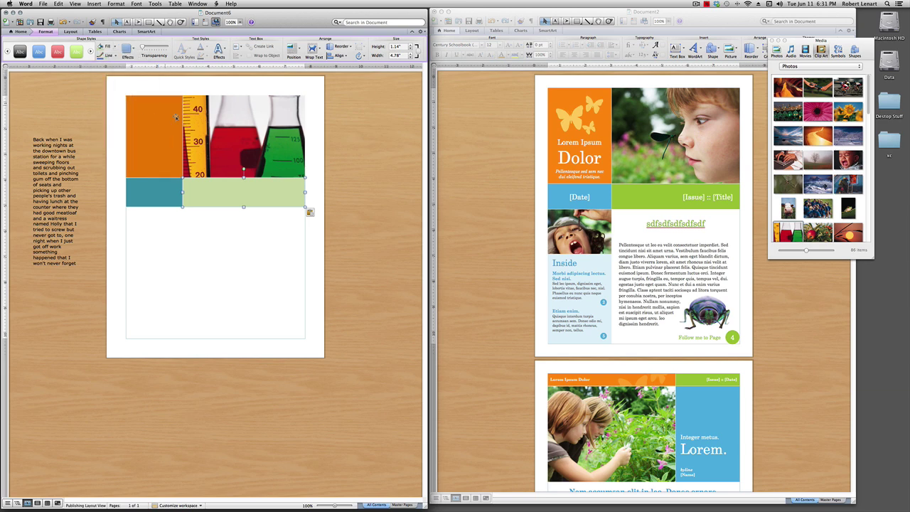
{"action": "left_click", "coordinate": [108, 47]}
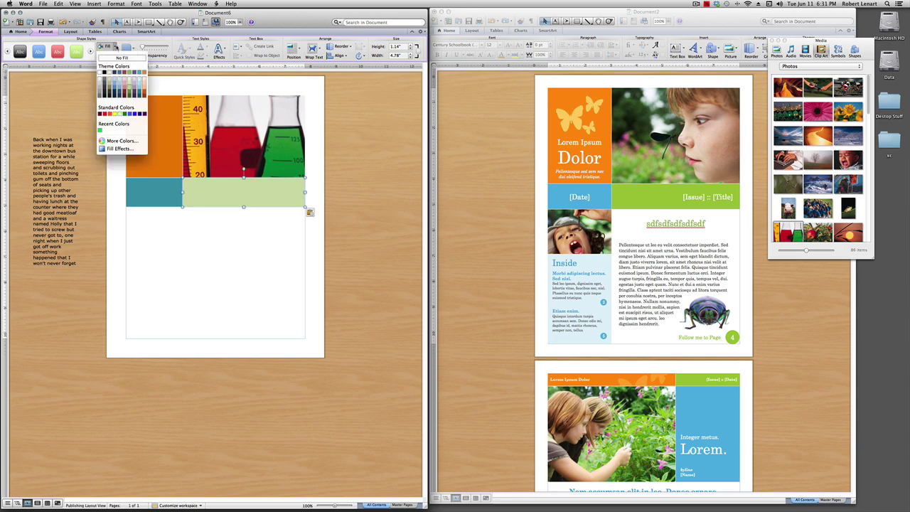
{"action": "left_click", "coordinate": [131, 96]}
{"action": "left_click", "coordinate": [348, 182]}
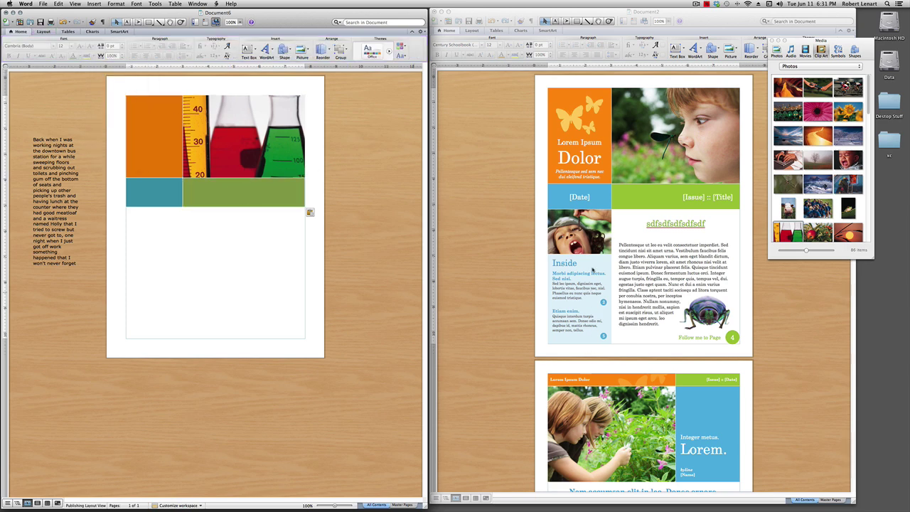
Duplicate the teal rectangle directly below itself and stretch the copy to a height of 5.14 inches, reaching the bottom page margin
{"action": "left_click", "coordinate": [161, 201]}
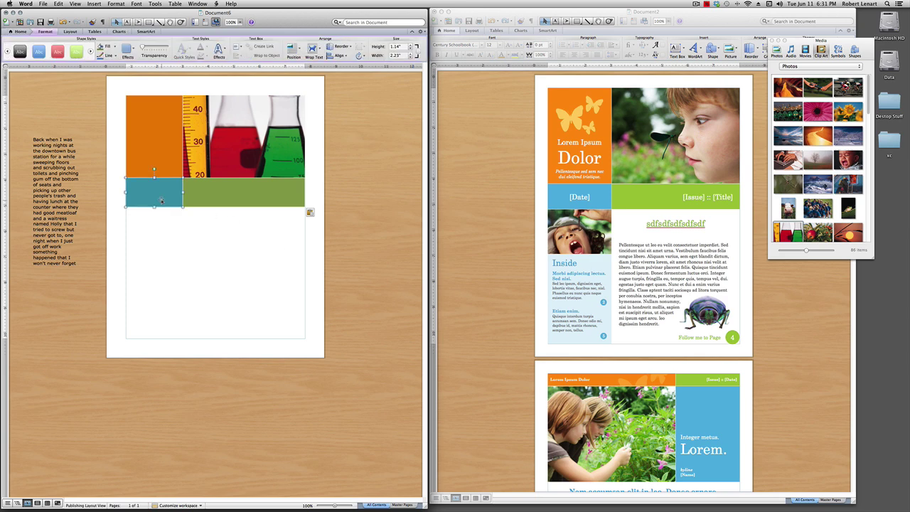
{"action": "key", "text": "super+c"}
{"action": "key", "text": "super+v"}
{"action": "mouse_move", "coordinate": [163, 197]}
{"action": "left_mouse_down"}
{"action": "mouse_move", "coordinate": [200, 244]}
{"action": "mouse_move", "coordinate": [155, 240]}
{"action": "mouse_move", "coordinate": [154, 206]}
{"action": "left_mouse_up"}
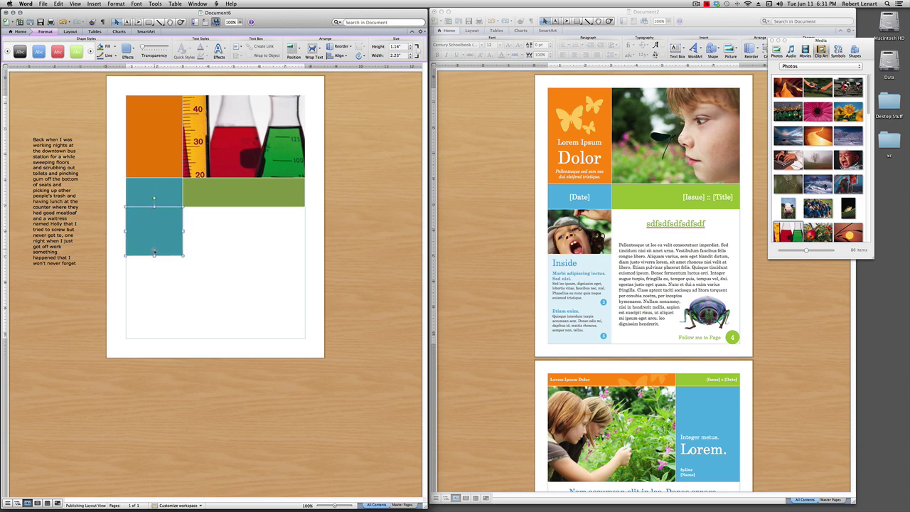
{"action": "left_click_drag", "start_coordinate": [154, 257], "coordinate": [153, 341]}
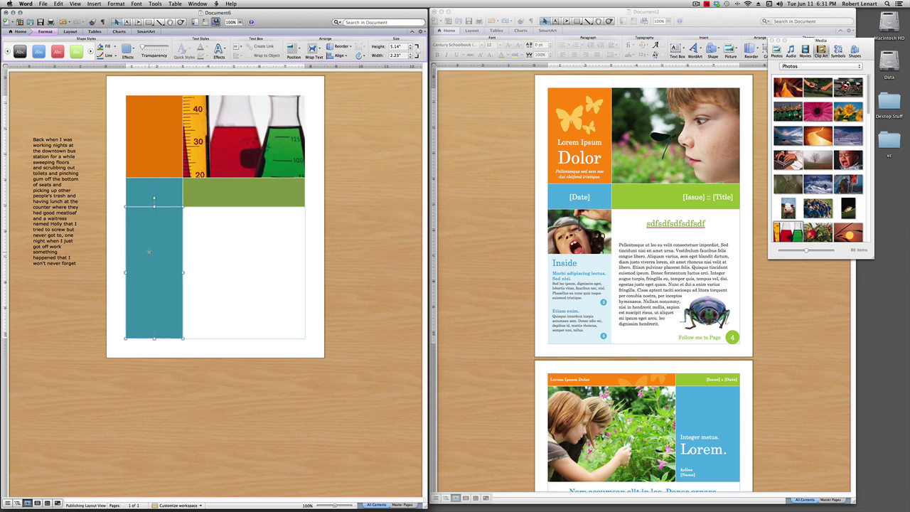
Fill the tall lower rectangle with a light teal theme color and deselect it
{"action": "left_click", "coordinate": [115, 47]}
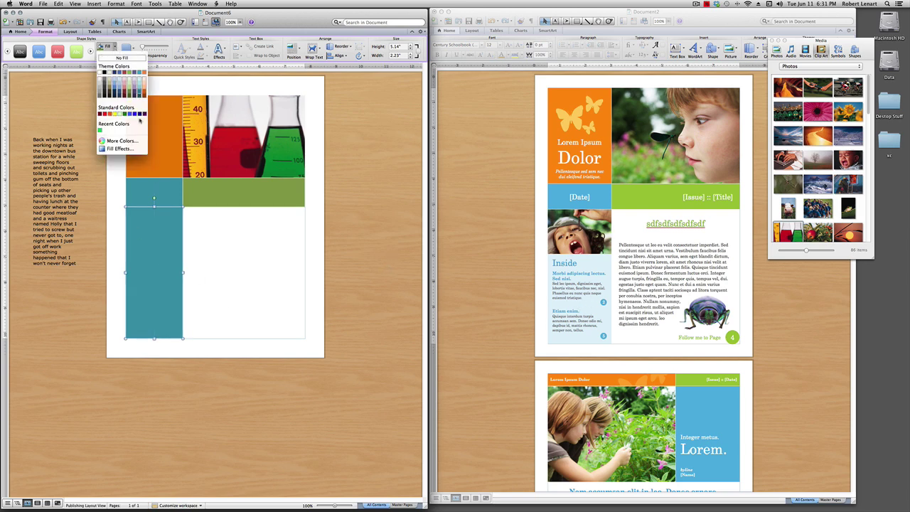
{"action": "left_click", "coordinate": [140, 86]}
{"action": "left_click", "coordinate": [371, 173]}
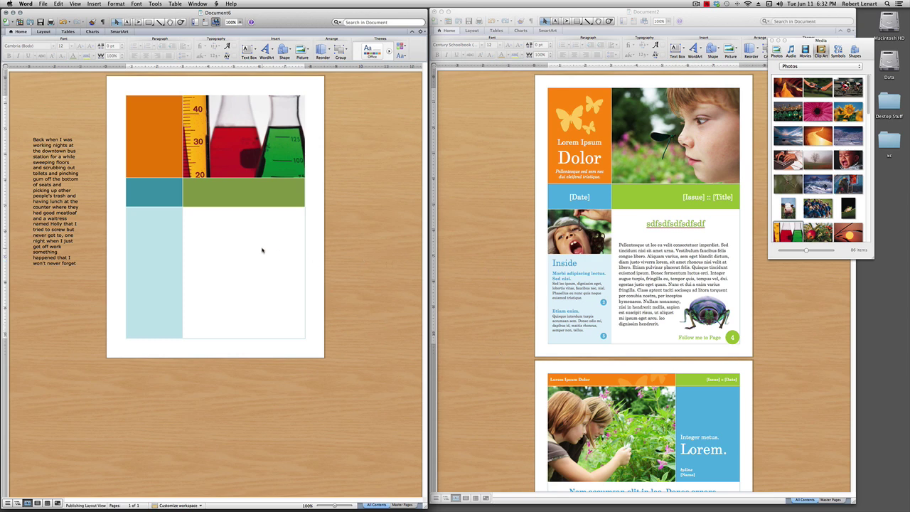
Insert a clustered column chart on the newsletter page
{"action": "left_click", "coordinate": [93, 31]}
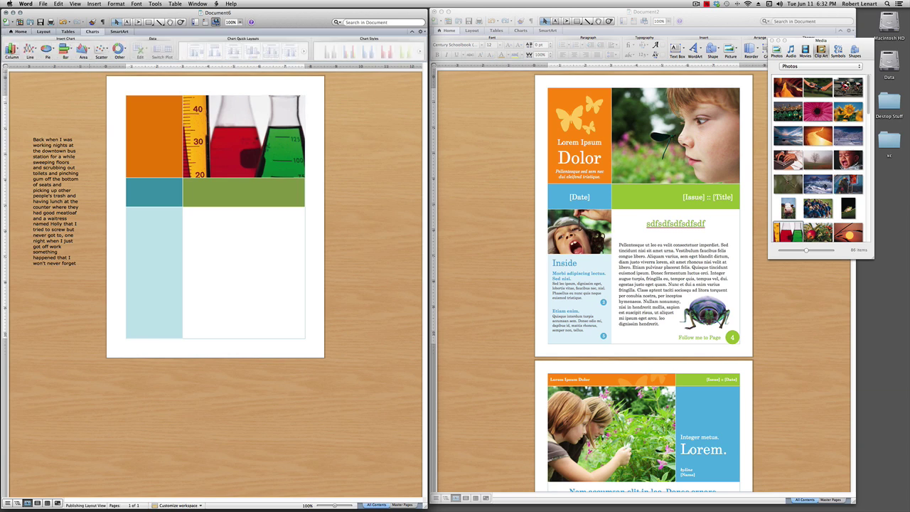
{"action": "left_click", "coordinate": [11, 50]}
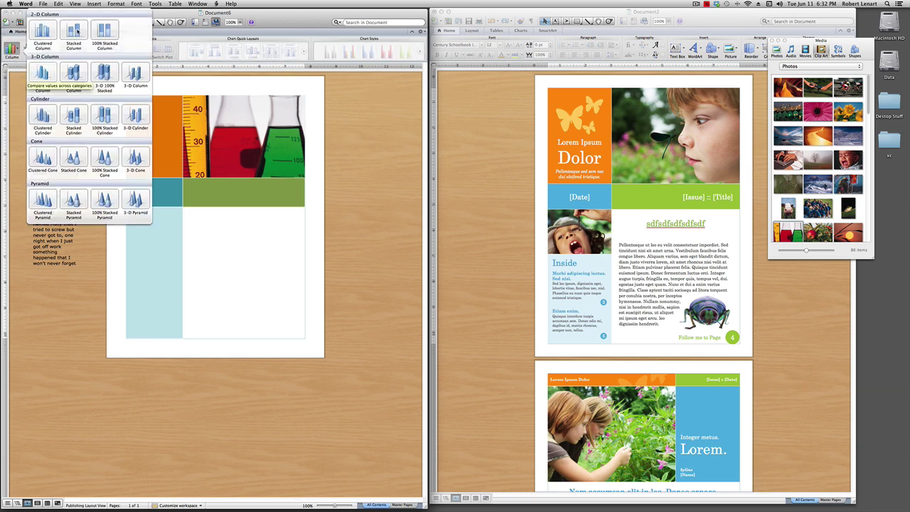
{"action": "left_click", "coordinate": [42, 73]}
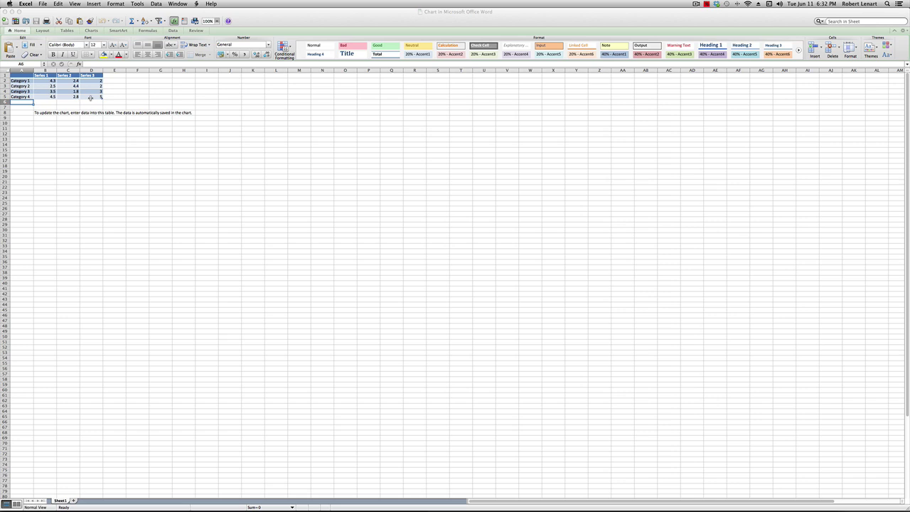
Look at the inserted chart in Word, then return to its data sheet in Excel, getting the ExcelInventory.xls window out of the way
{"action": "key", "text": "super+Tab"}
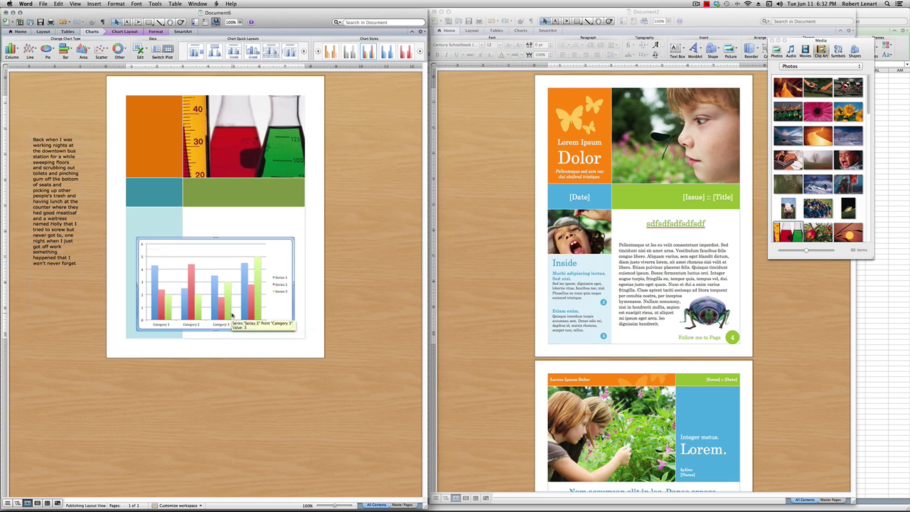
{"action": "key", "text": "super+Tab"}
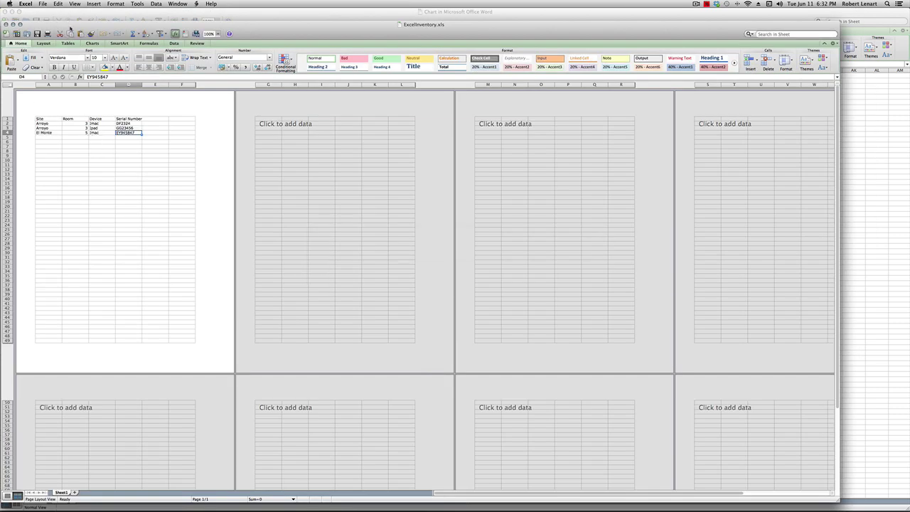
{"action": "left_click_drag", "start_coordinate": [70, 28], "coordinate": [142, 103]}
{"action": "left_click", "coordinate": [79, 97]}
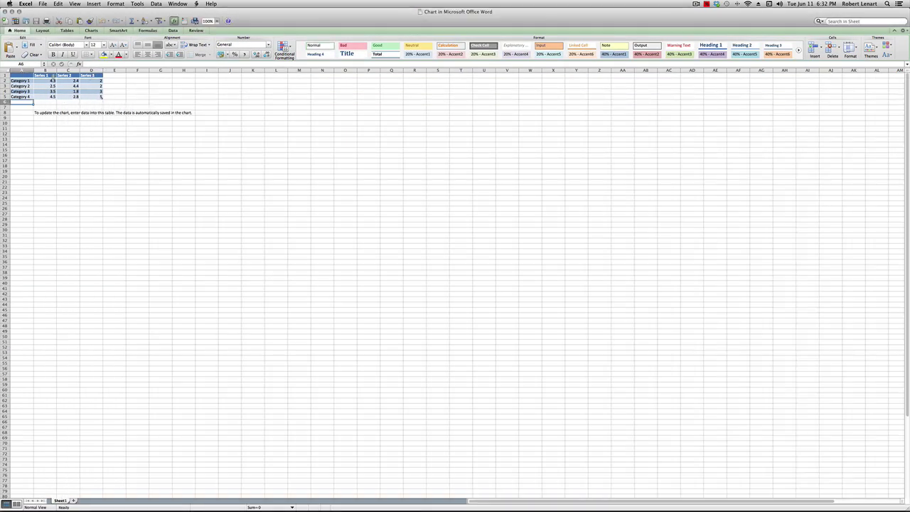
Delete the Series 3 and Series 2 columns from the chart data
{"action": "left_click", "coordinate": [91, 70]}
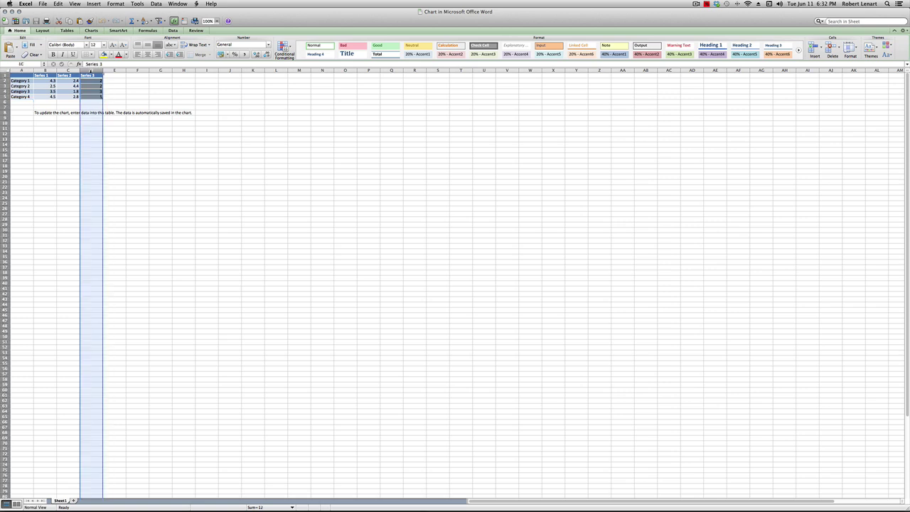
{"action": "right_click", "coordinate": [92, 72]}
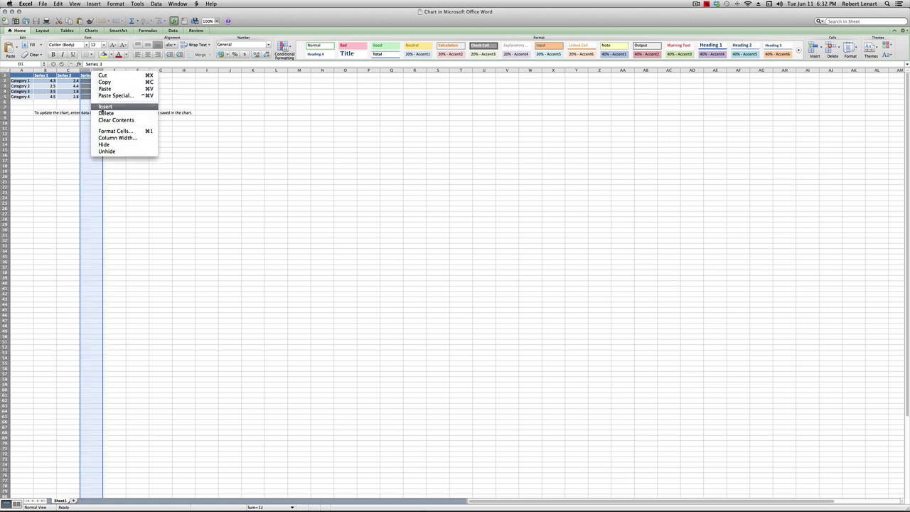
{"action": "left_click", "coordinate": [106, 113]}
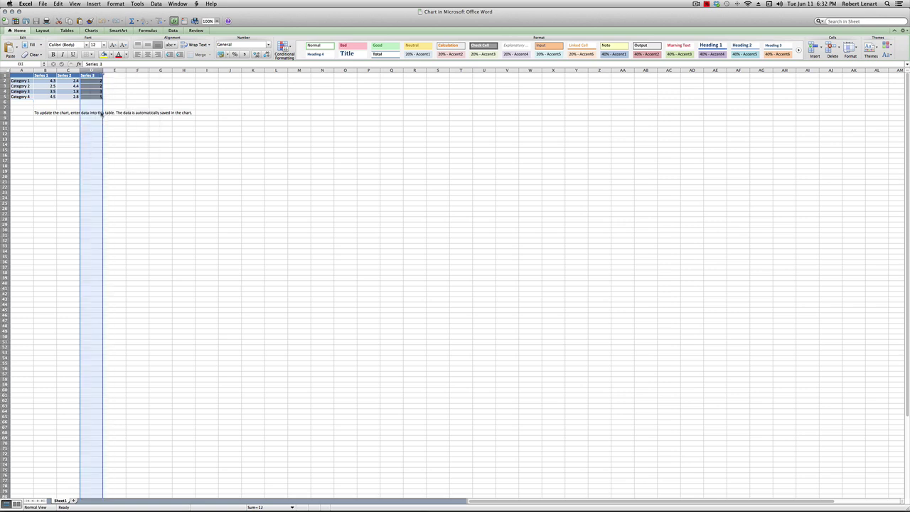
{"action": "left_click", "coordinate": [69, 70]}
{"action": "right_click", "coordinate": [72, 72]}
{"action": "left_click", "coordinate": [83, 113]}
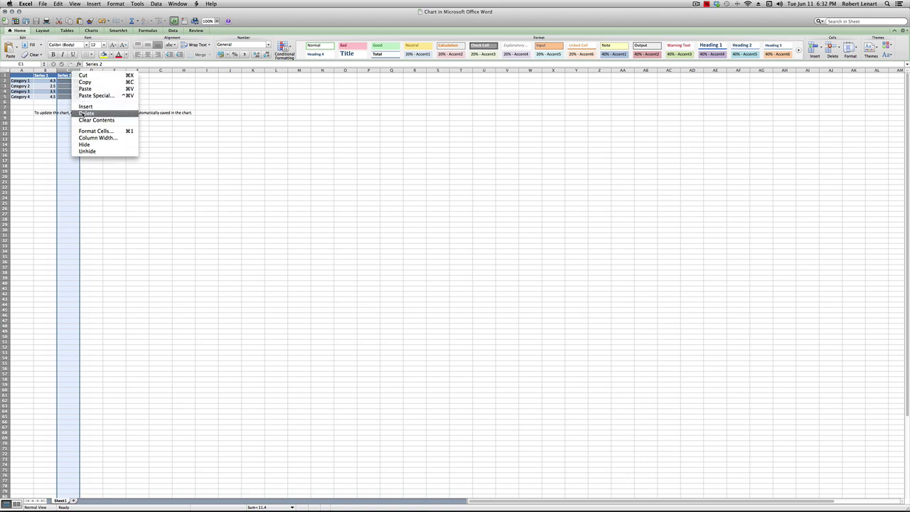
Rename the Series 1 header in cell B1 as GPA and switch to Word to view the chart
{"action": "left_click", "coordinate": [46, 75]}
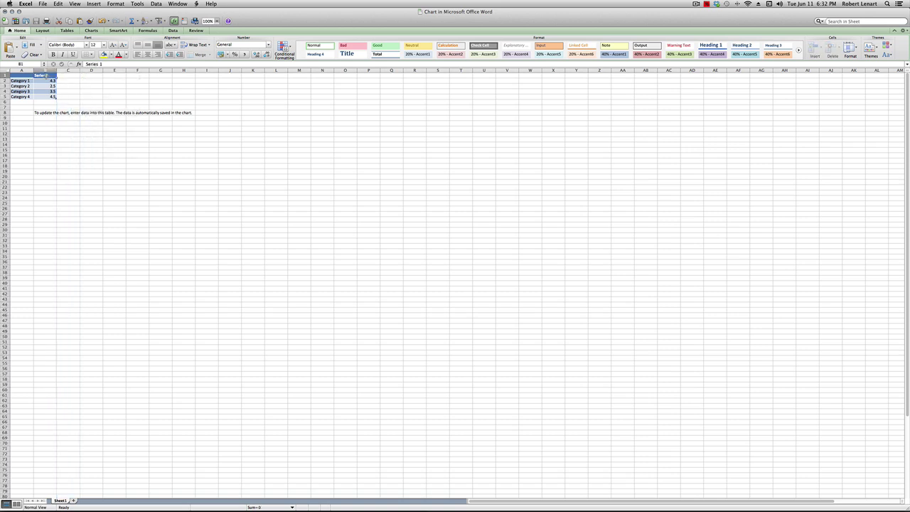
{"action": "double_click", "coordinate": [46, 75]}
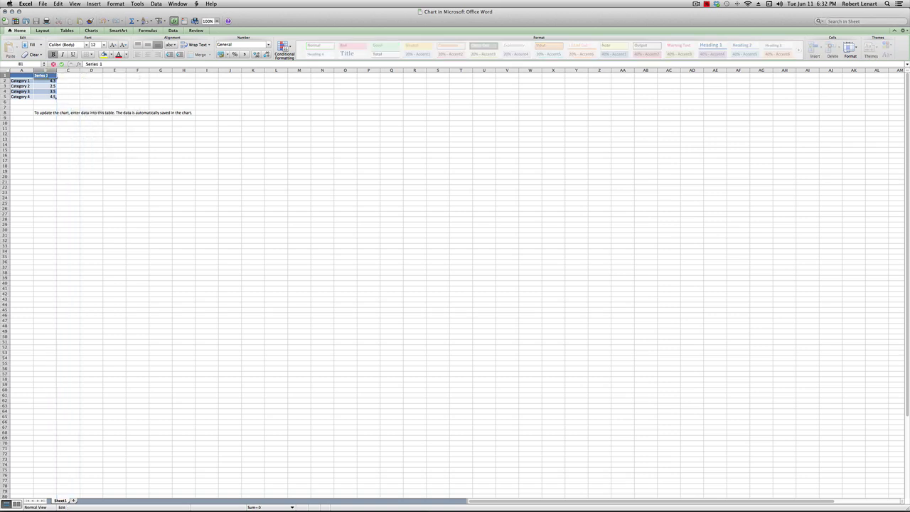
{"action": "left_click_drag", "start_coordinate": [56, 75], "coordinate": [30, 74]}
{"action": "type", "text": "GPA"}
{"action": "left_click", "coordinate": [54, 151]}
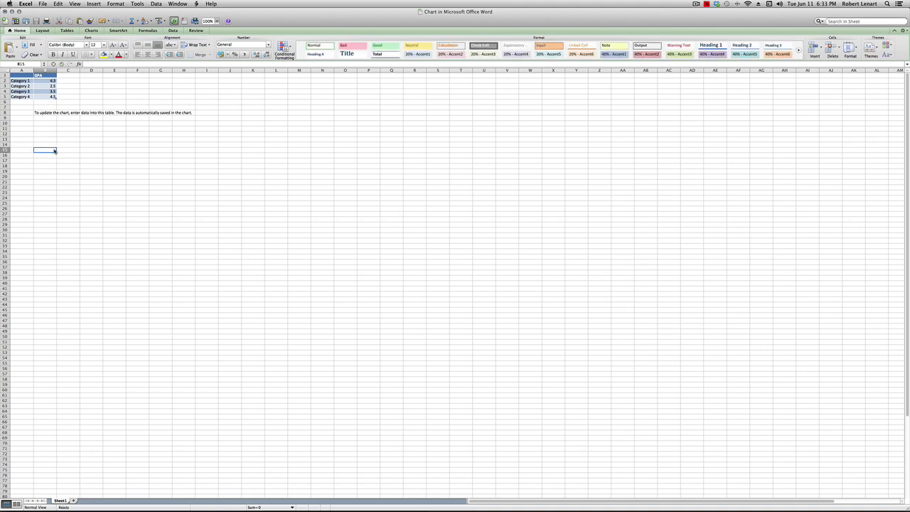
{"action": "key", "text": "super+Tab"}
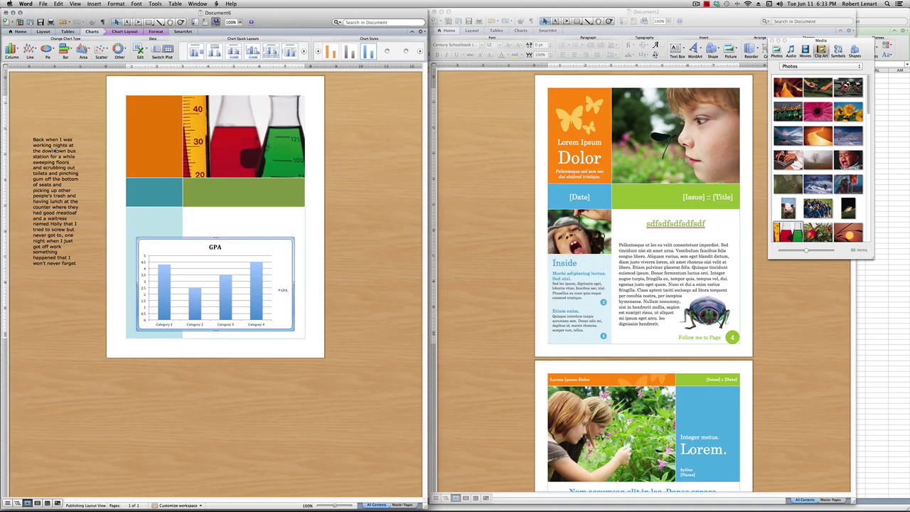
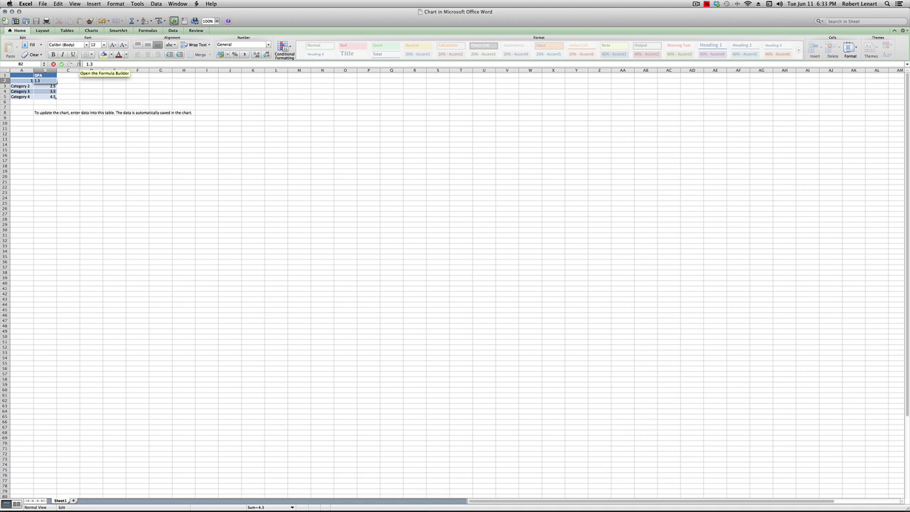
Set the first category's GPA in cell B2 to 1.3
{"action": "key", "text": "Return"}
{"action": "scroll", "coordinate": [73, 70], "scroll_direction": "down", "scroll_amount": 10}
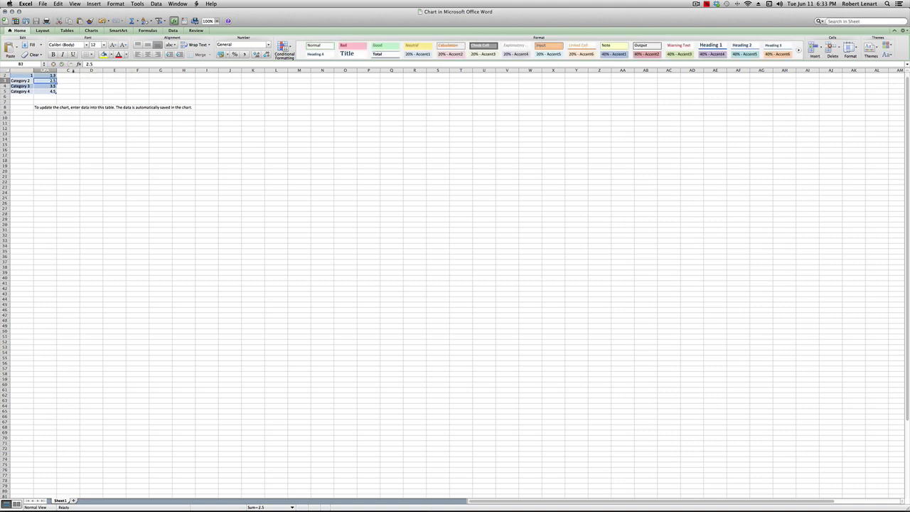
{"action": "scroll", "coordinate": [108, 100], "scroll_direction": "up", "scroll_amount": 10}
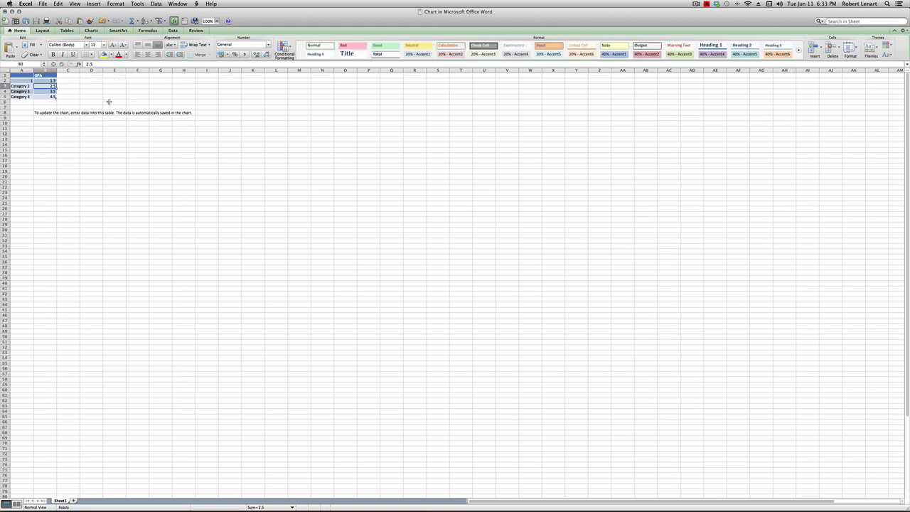
Relabel cell A3 as 2 Hrs and cell A2 as 1 Hrs in the chart data
{"action": "left_click", "coordinate": [27, 86]}
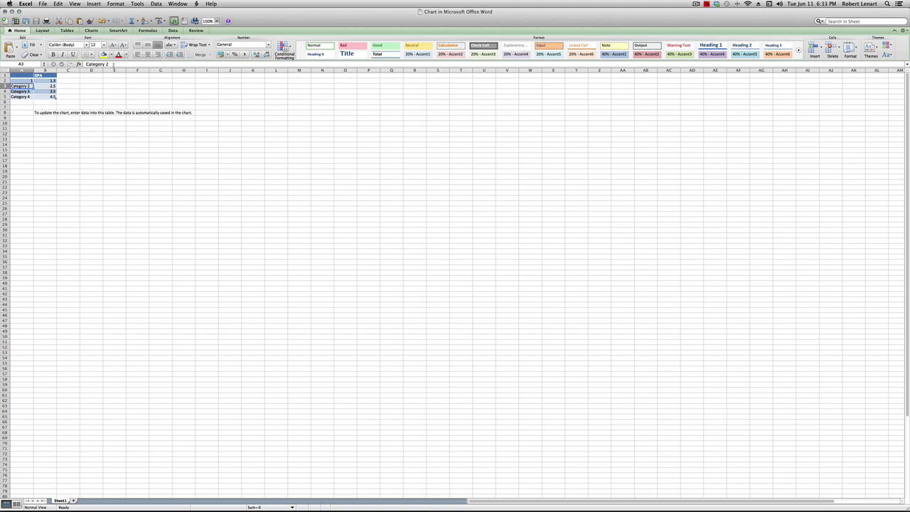
{"action": "double_click", "coordinate": [26, 86]}
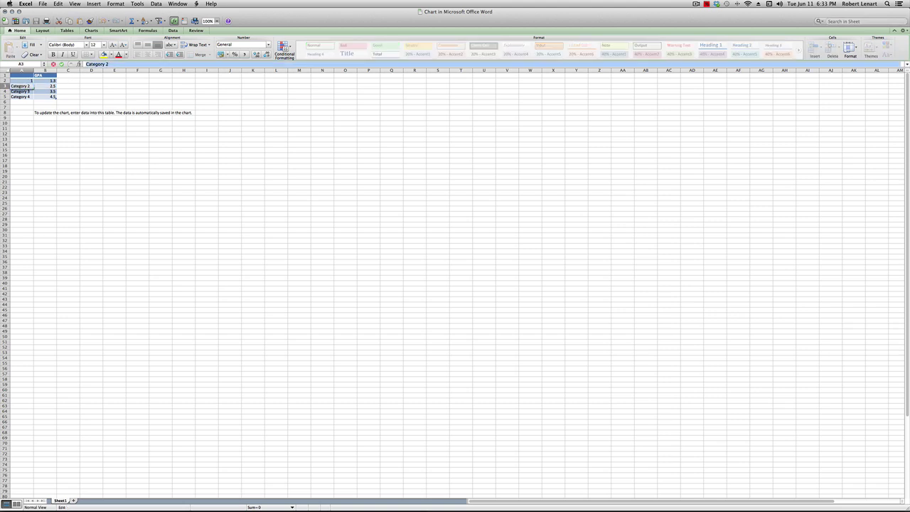
{"action": "type", "text": "2 Hrs"}
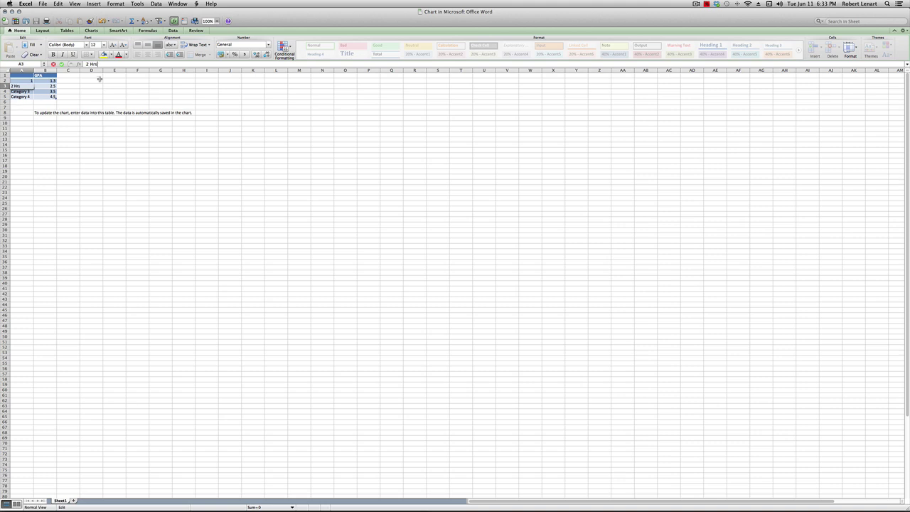
{"action": "left_click", "coordinate": [100, 80]}
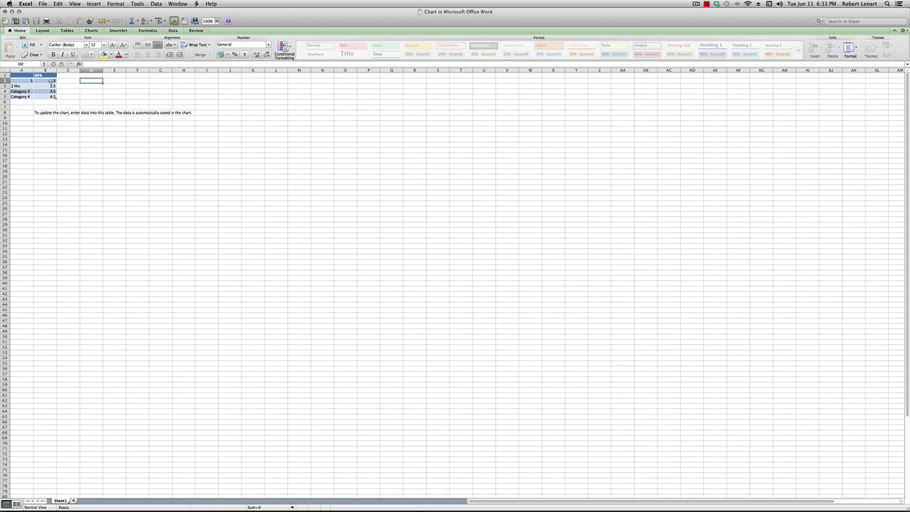
{"action": "left_click", "coordinate": [30, 80]}
{"action": "left_click", "coordinate": [91, 65]}
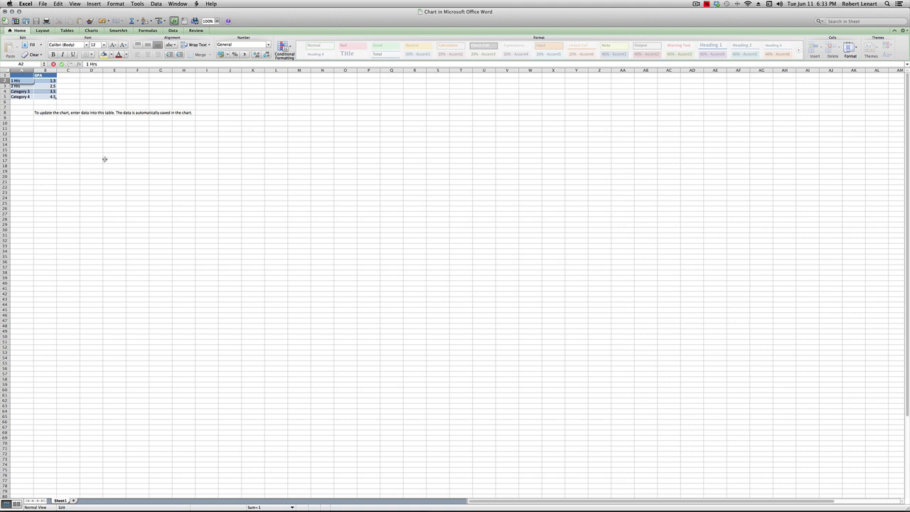
Relabel the last two categories as 3 Hrs in cell A4 and 4 Hrs in cell A5
{"action": "left_click", "coordinate": [22, 92]}
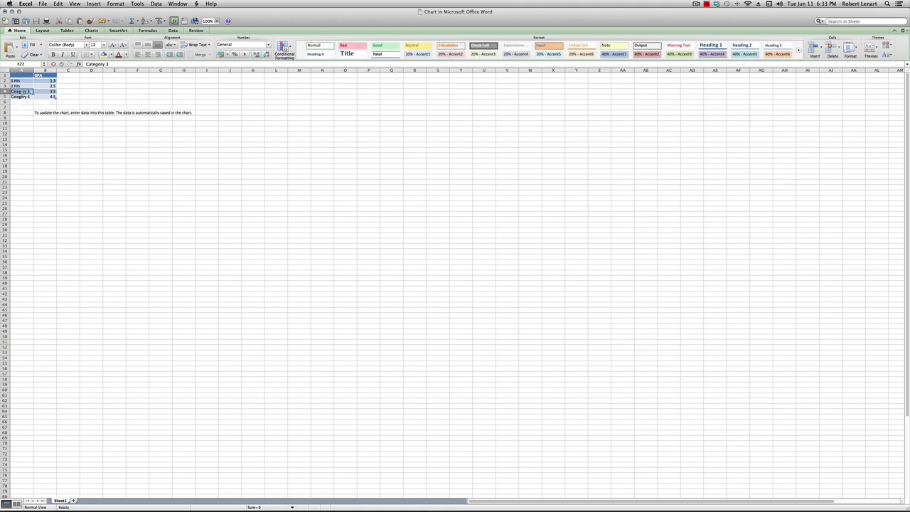
{"action": "left_click", "coordinate": [93, 64]}
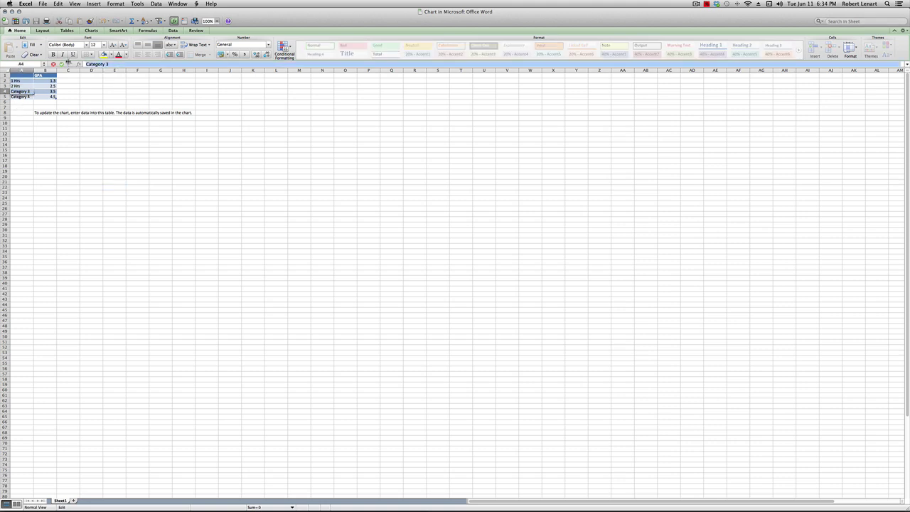
{"action": "type", "text": "3 Hrs"}
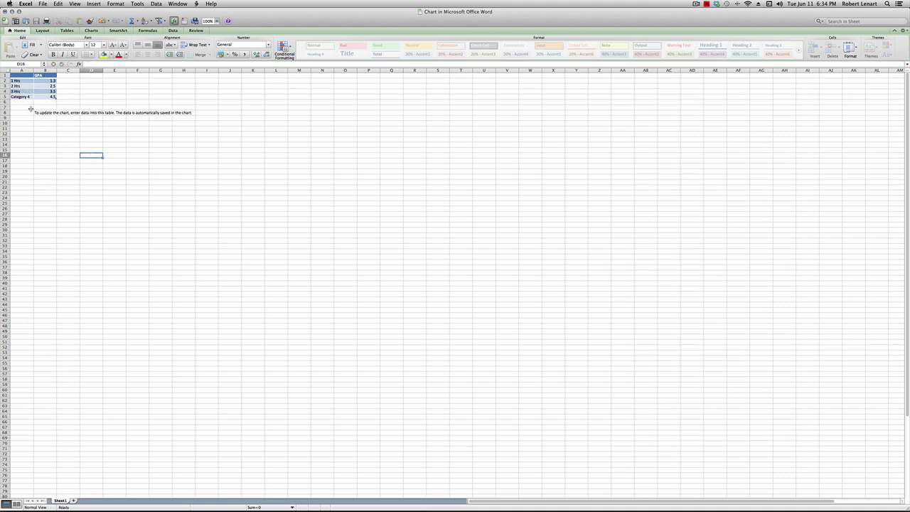
{"action": "key", "text": "Return"}
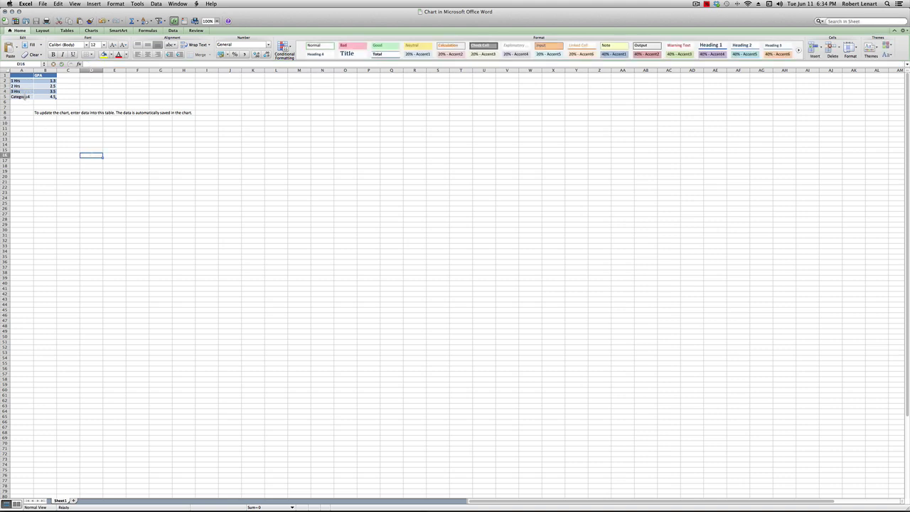
{"action": "triple_click", "coordinate": [115, 64]}
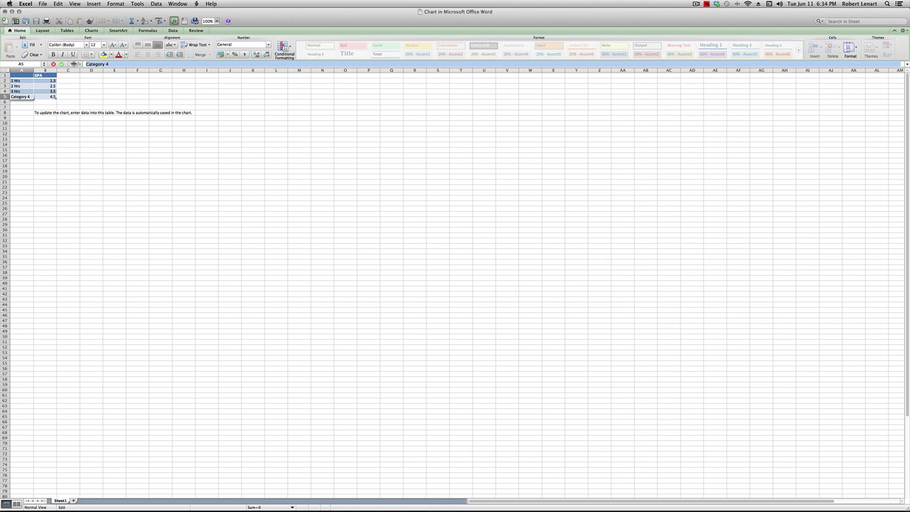
{"action": "type", "text": "4 H"}
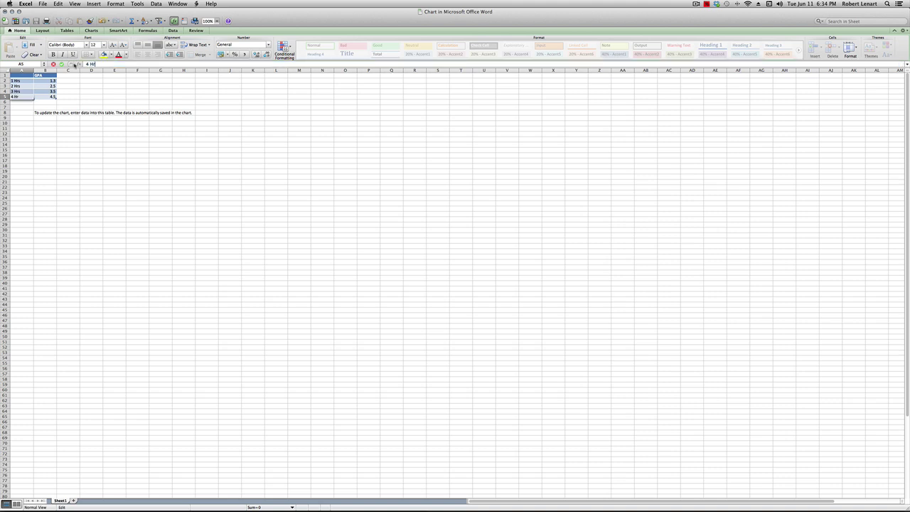
{"action": "type", "text": "rs"}
{"action": "left_click", "coordinate": [91, 91]}
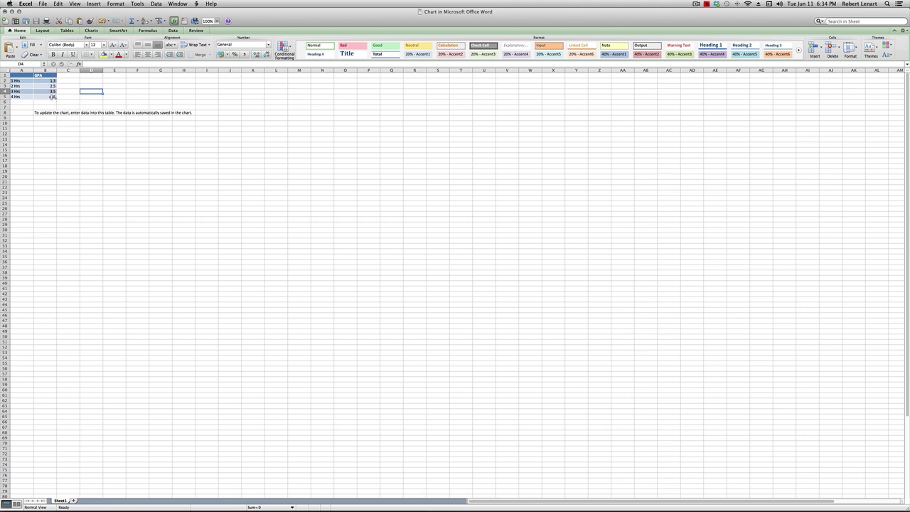
Set the 4 Hrs GPA in cell B5 to 4.0, view the chart in Word, and return to Excel
{"action": "left_click", "coordinate": [54, 97]}
{"action": "left_click", "coordinate": [98, 64]}
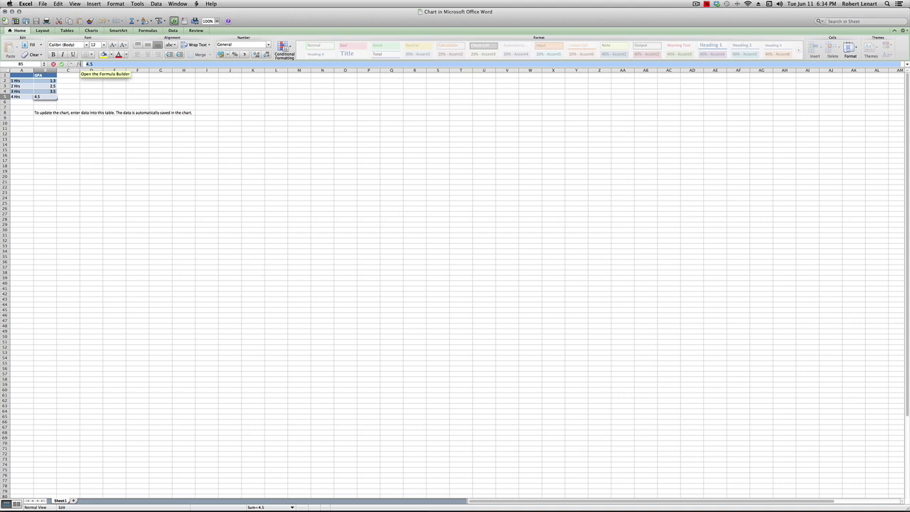
{"action": "key", "text": "BackSpace"}
{"action": "left_click", "coordinate": [113, 206]}
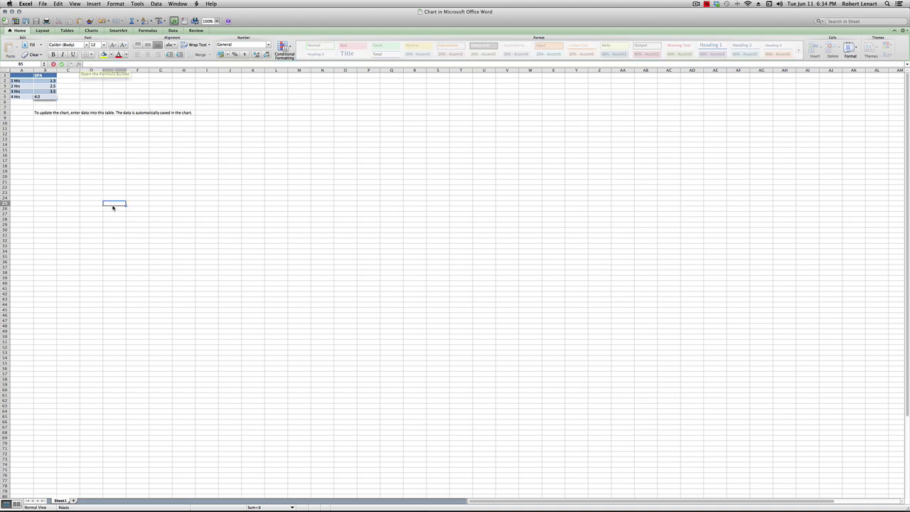
{"action": "key", "text": "super+Tab"}
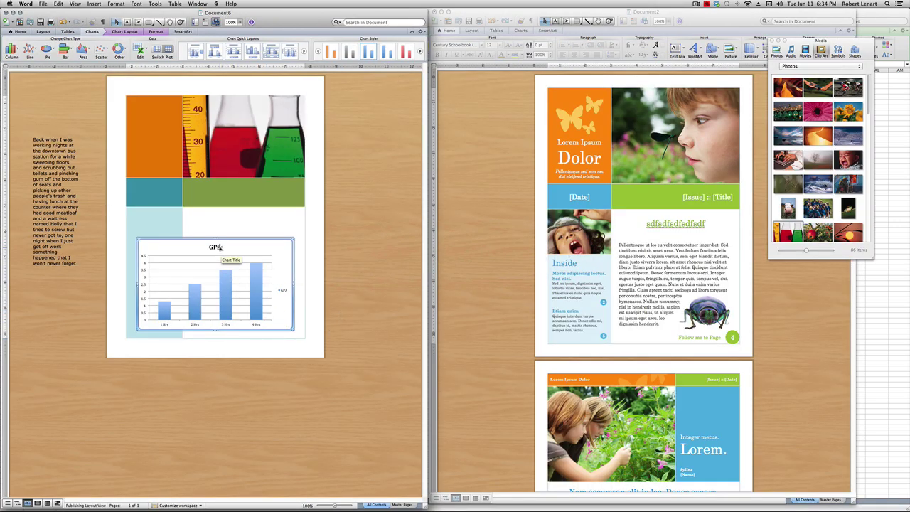
{"action": "key", "text": "super+Tab"}
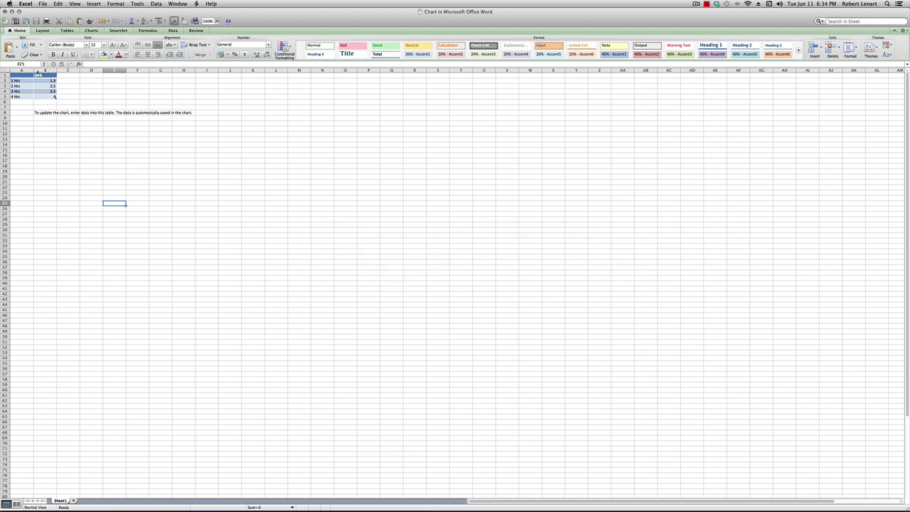
Rename the header in cell B1 as GPA vs Time and switch to Word to view the chart
{"action": "left_click", "coordinate": [41, 77]}
{"action": "left_click", "coordinate": [101, 64]}
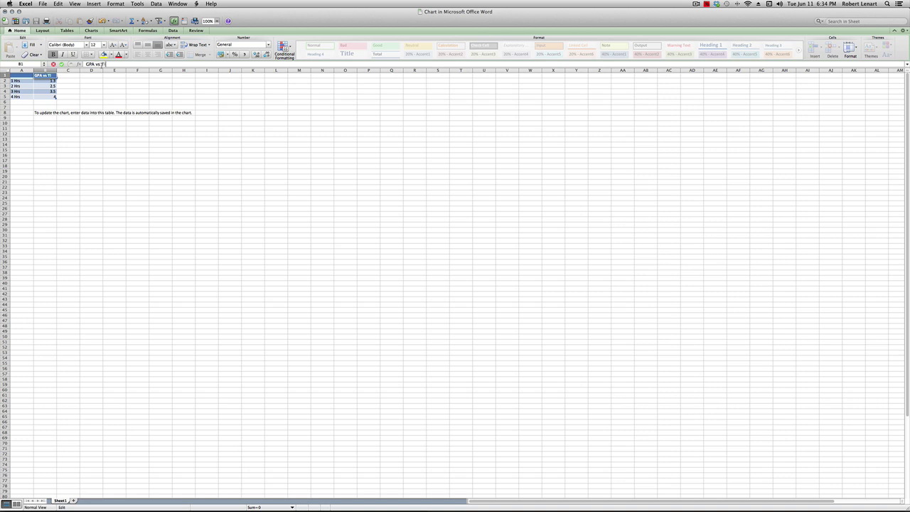
{"action": "left_click", "coordinate": [150, 193]}
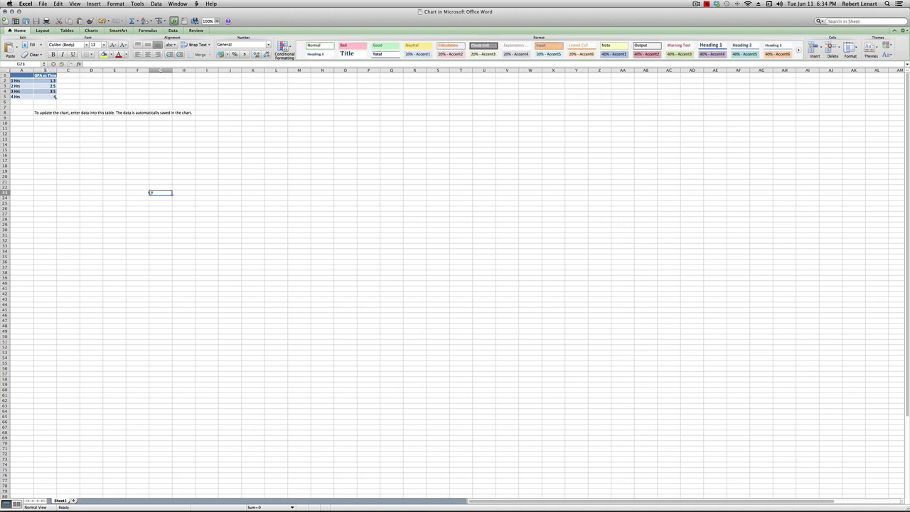
{"action": "key", "text": "super+Tab"}
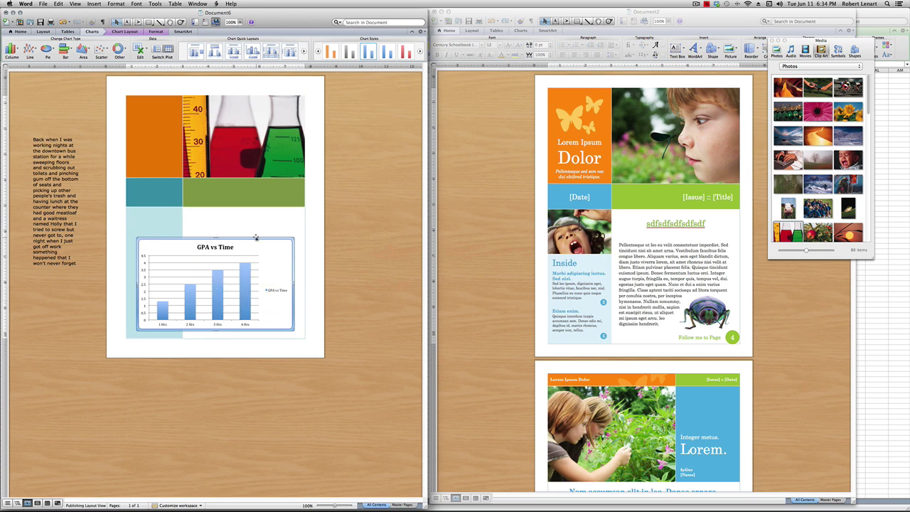
Reposition the GPA chart over the page's lower white area and shrink it to roughly half its height
{"action": "left_click_drag", "start_coordinate": [256, 237], "coordinate": [266, 386]}
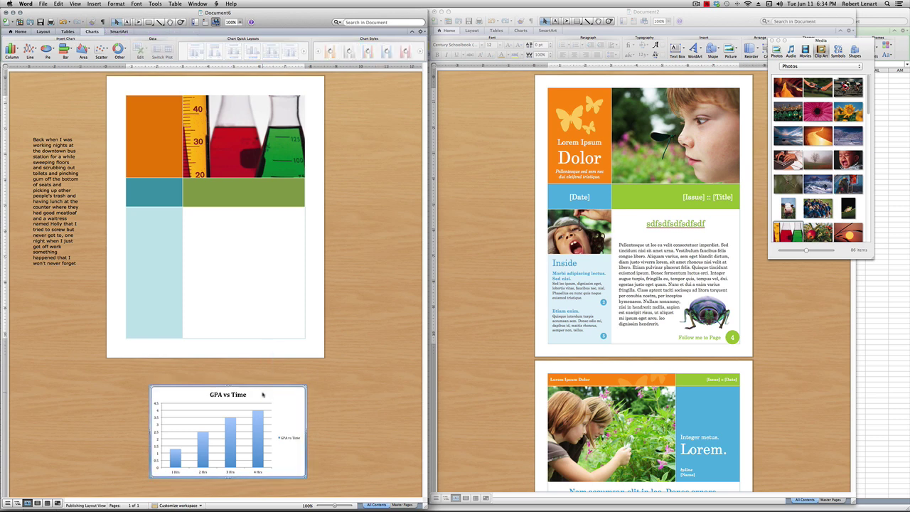
{"action": "left_click_drag", "start_coordinate": [265, 386], "coordinate": [271, 250]}
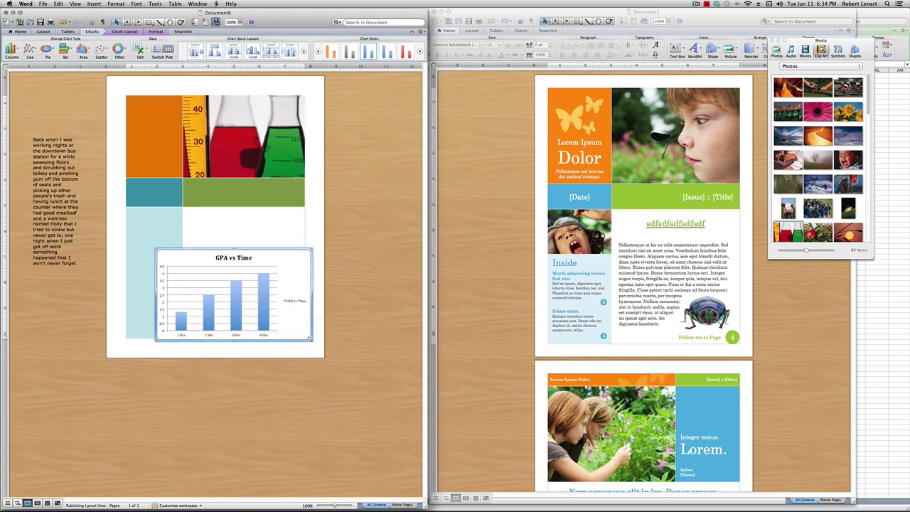
{"action": "left_click_drag", "start_coordinate": [313, 340], "coordinate": [250, 292]}
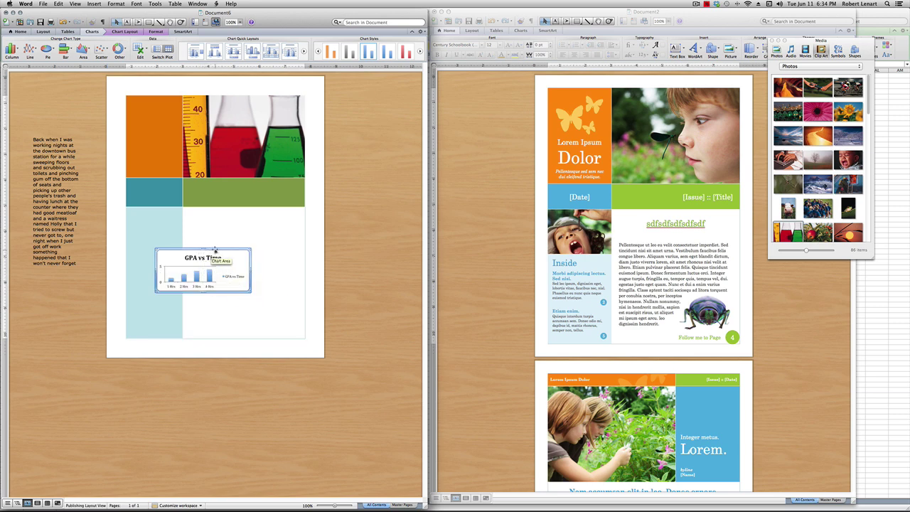
Move the chart to the bottom of the white area and widen it to span that column
{"action": "key", "text": "Escape"}
{"action": "left_click", "coordinate": [214, 256]}
{"action": "left_click_drag", "start_coordinate": [227, 248], "coordinate": [284, 297]}
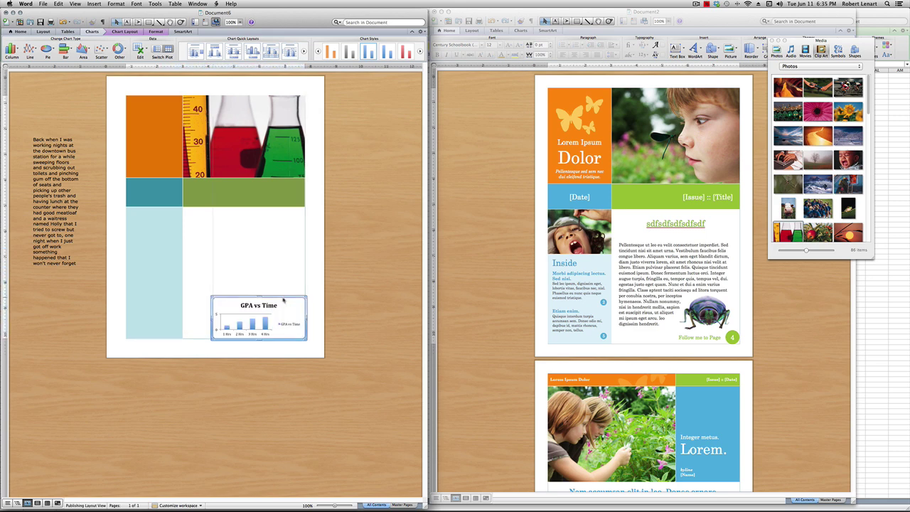
{"action": "left_click_drag", "start_coordinate": [212, 318], "coordinate": [181, 317]}
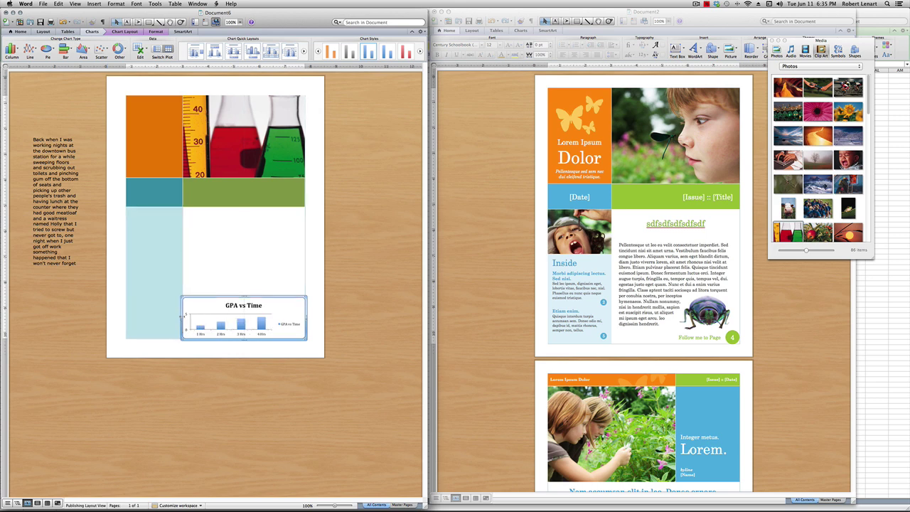
{"action": "left_click", "coordinate": [370, 299]}
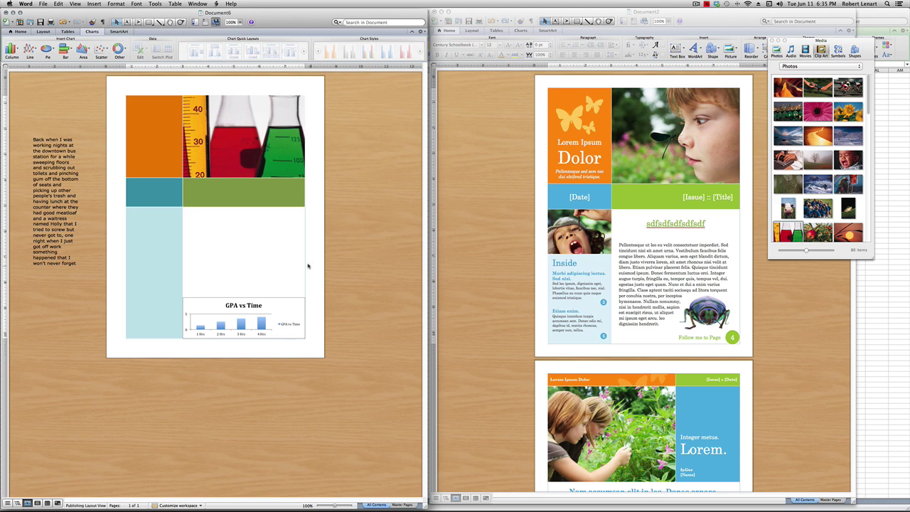
Duplicate the story text box into the white area and resize the copy to the column's width, ending just above the chart
{"action": "left_click", "coordinate": [56, 209]}
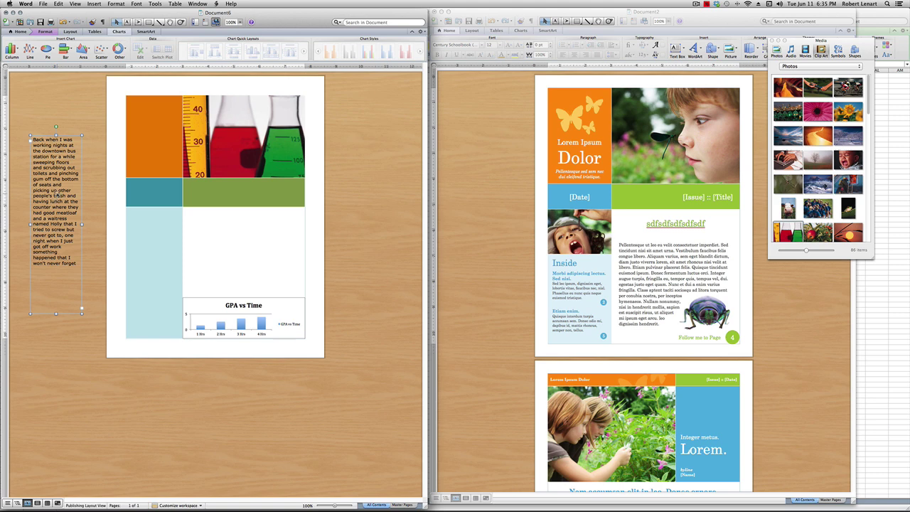
{"action": "left_click_drag", "start_coordinate": [57, 194], "coordinate": [240, 281]}
{"action": "left_click_drag", "start_coordinate": [246, 411], "coordinate": [305, 251]}
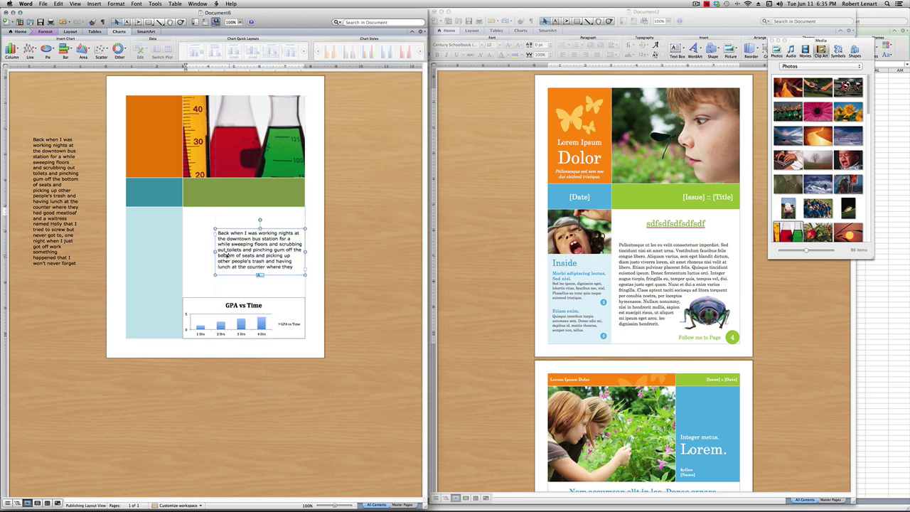
{"action": "left_click_drag", "start_coordinate": [215, 253], "coordinate": [184, 253]}
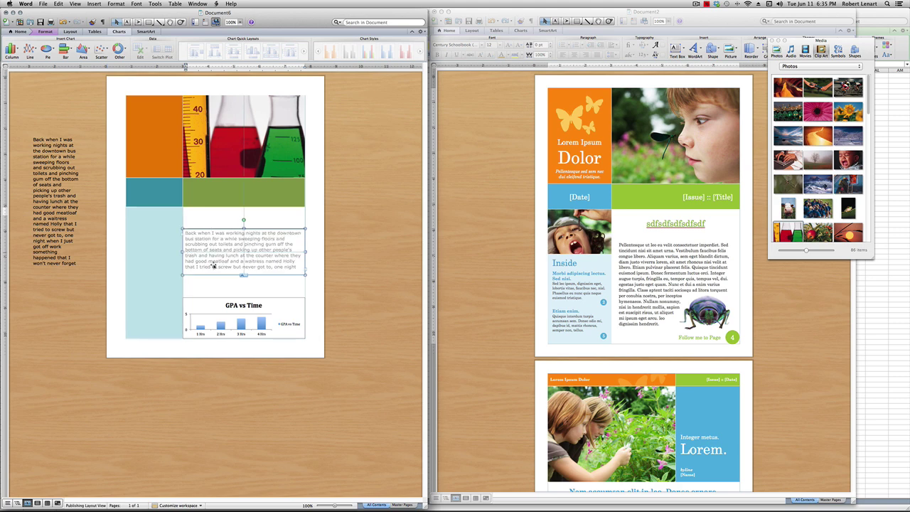
{"action": "left_click_drag", "start_coordinate": [244, 274], "coordinate": [243, 296]}
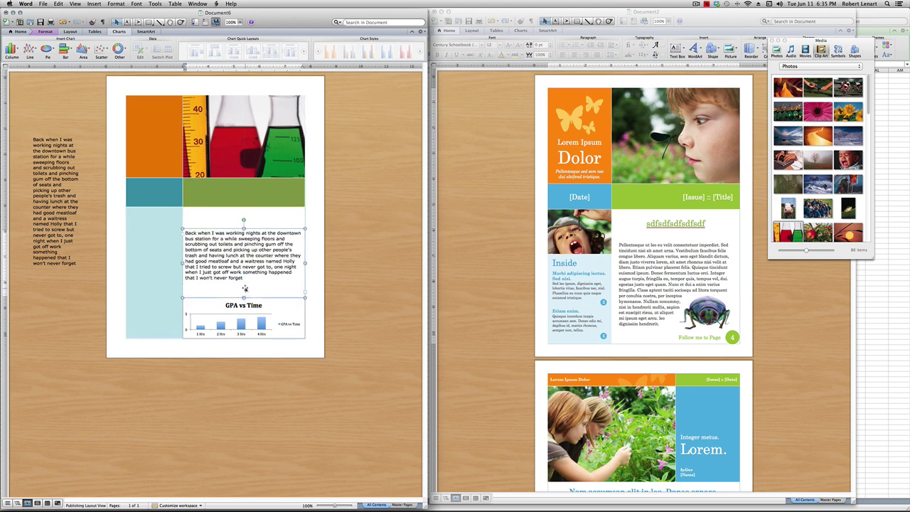
{"action": "left_click_drag", "start_coordinate": [243, 229], "coordinate": [243, 238]}
{"action": "left_click", "coordinate": [370, 273]}
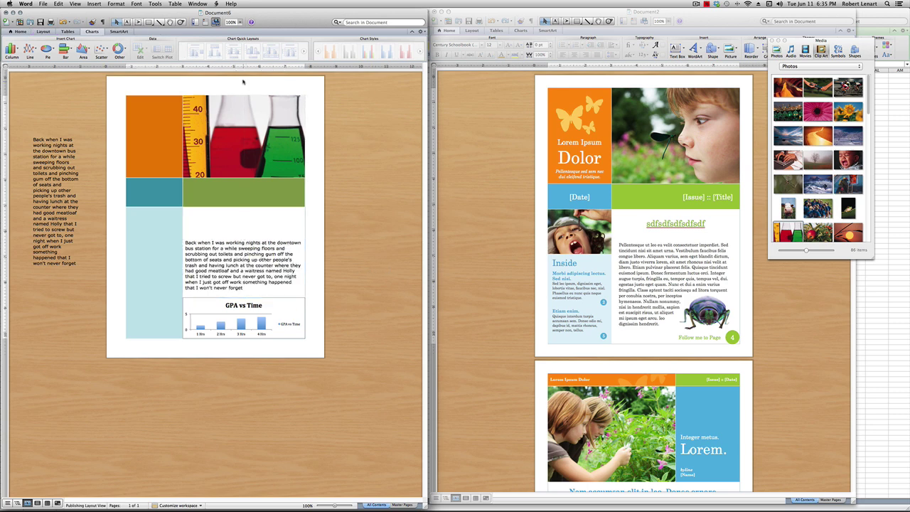
Draw a full-width heading text box above the story, enter ARROYO, and center the text
{"action": "left_click", "coordinate": [19, 32]}
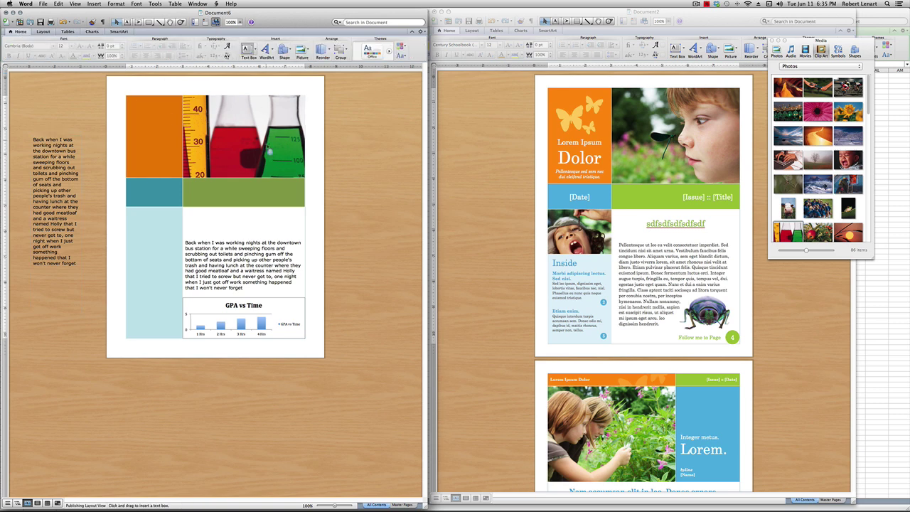
{"action": "left_click_drag", "start_coordinate": [184, 212], "coordinate": [305, 240]}
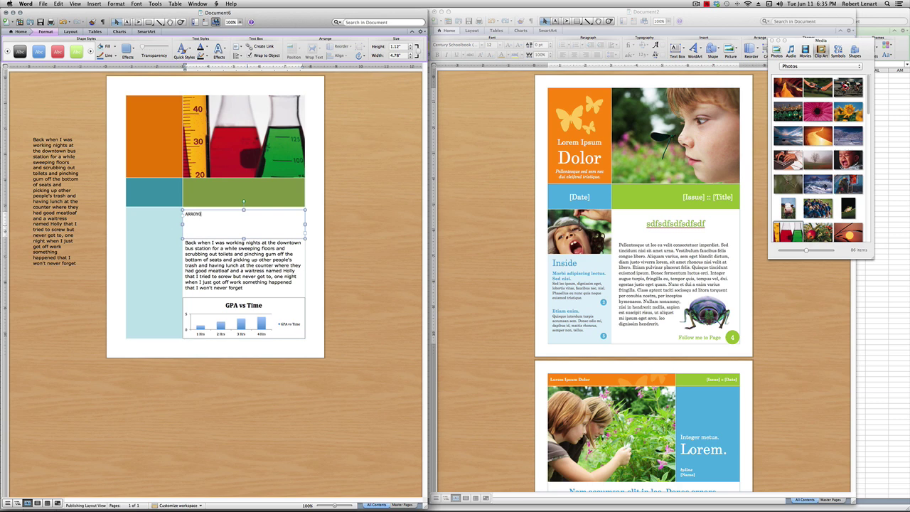
{"action": "key", "text": "super+a"}
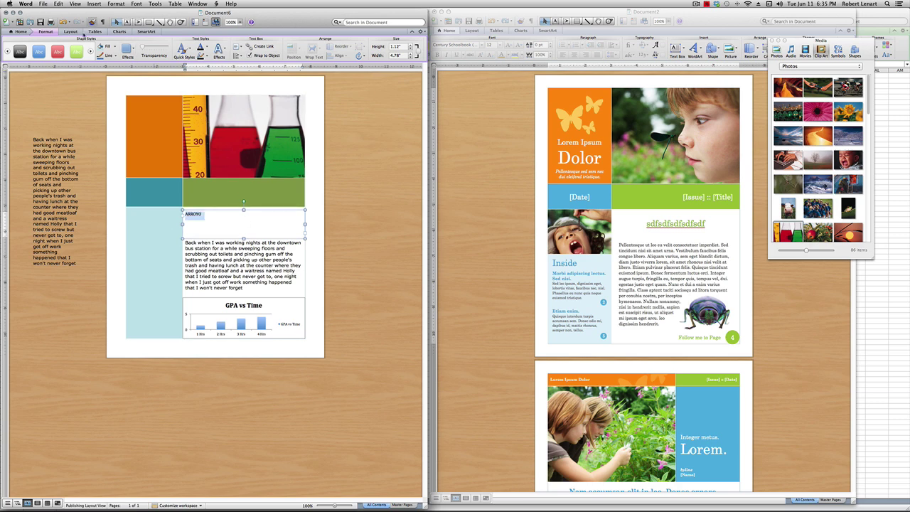
{"action": "left_click", "coordinate": [20, 32]}
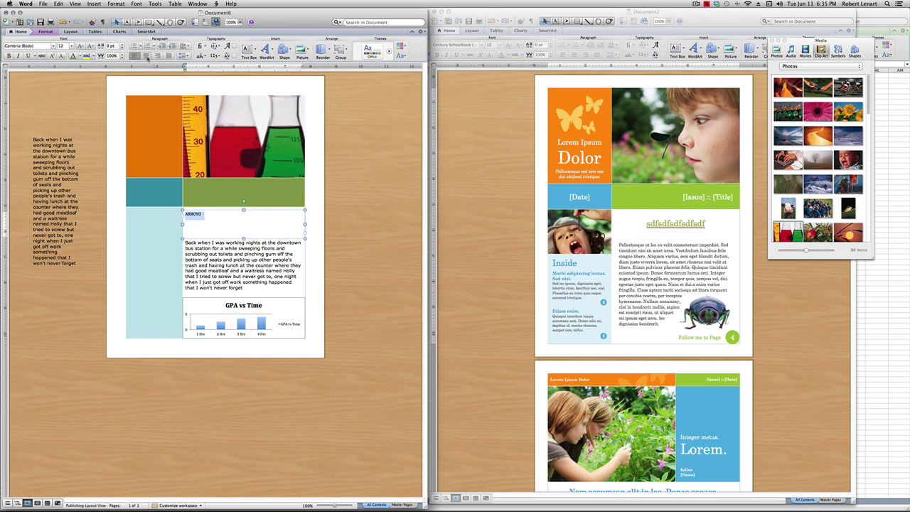
{"action": "left_click", "coordinate": [146, 56]}
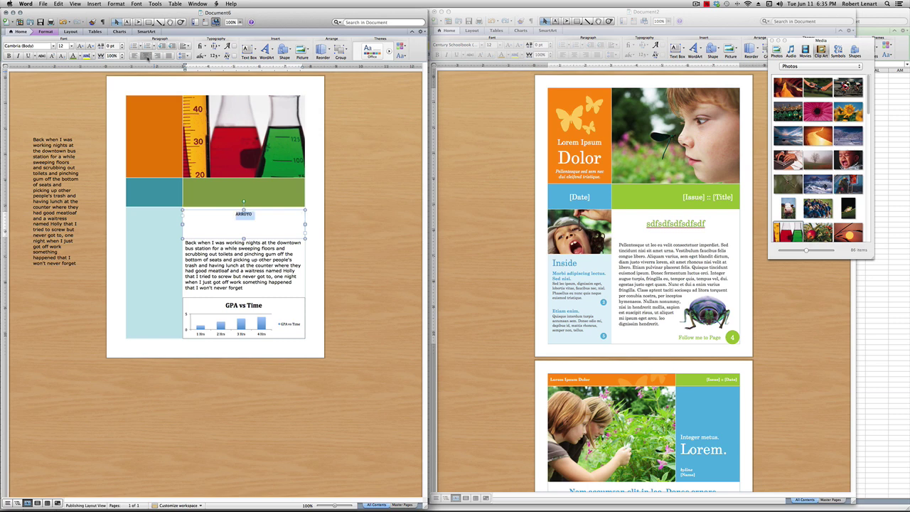
Format the ARROYO heading in Arial Black at 26 points
{"action": "left_click", "coordinate": [42, 47]}
{"action": "left_click", "coordinate": [54, 45]}
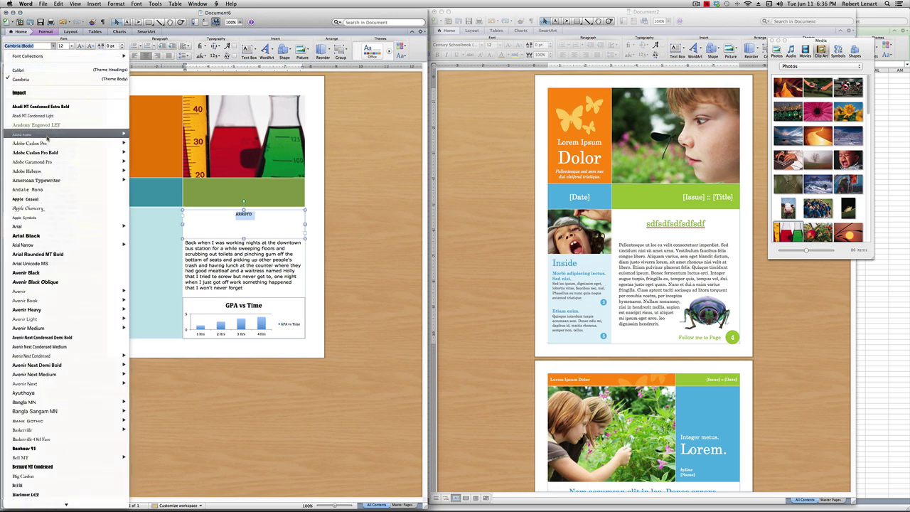
{"action": "left_click", "coordinate": [32, 254]}
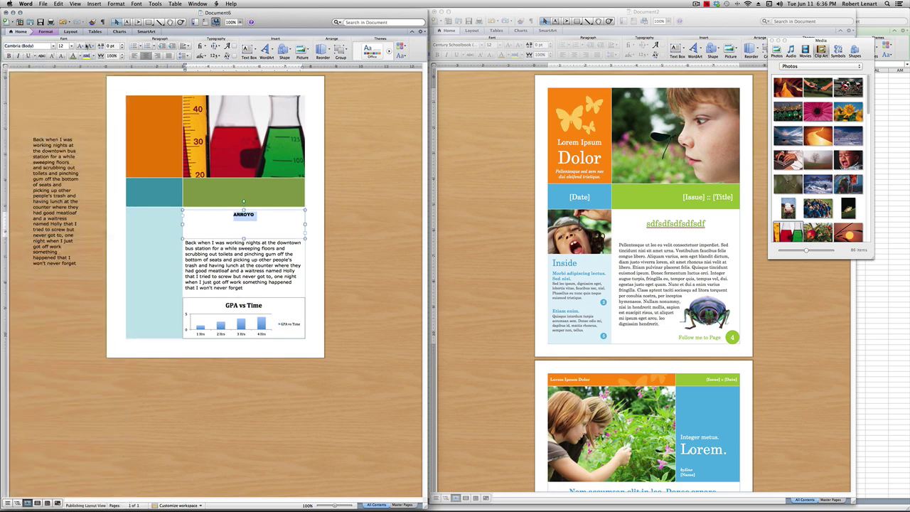
{"action": "left_click", "coordinate": [71, 46]}
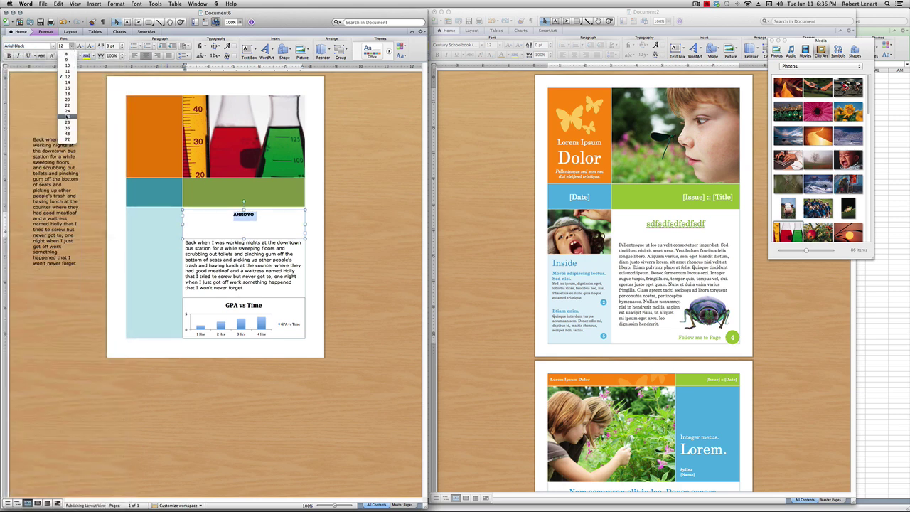
{"action": "left_click", "coordinate": [67, 116]}
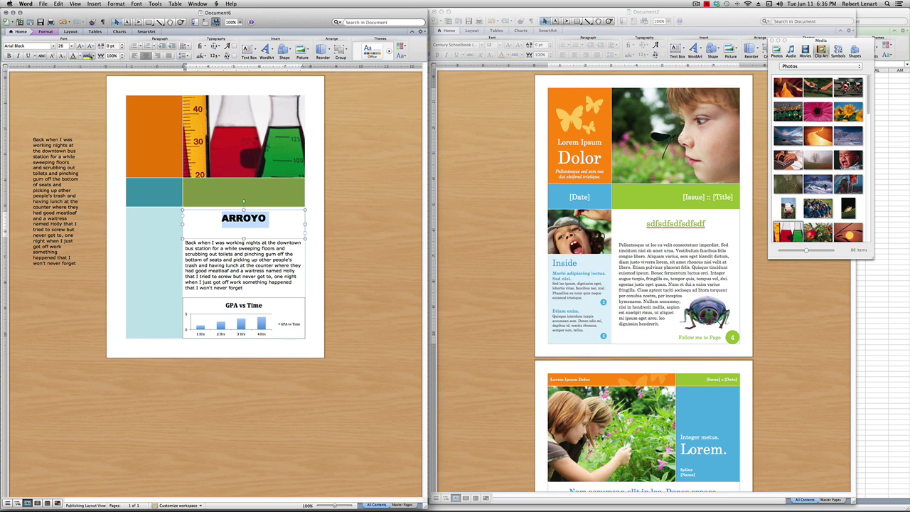
Color the ARROYO heading light green and adjust its text box so the heading sits midway between the green bar and the story
{"action": "left_click", "coordinate": [80, 56]}
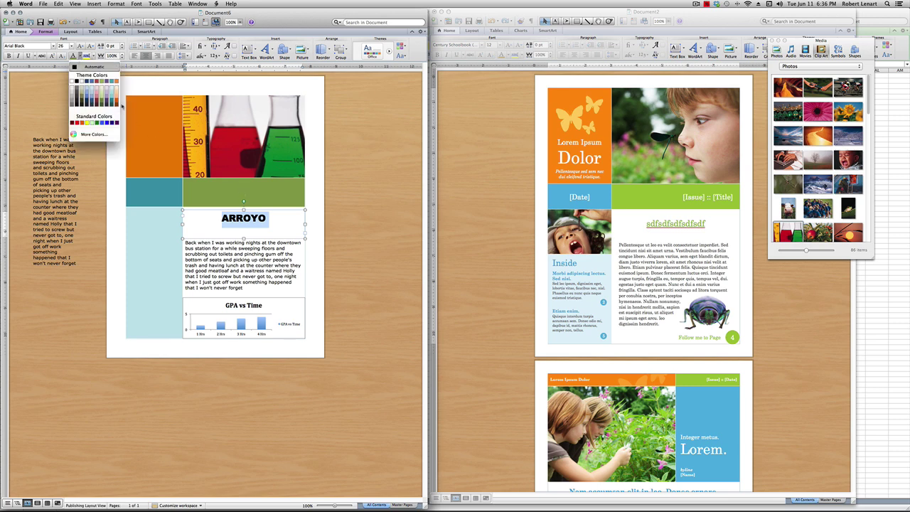
{"action": "left_click", "coordinate": [101, 95]}
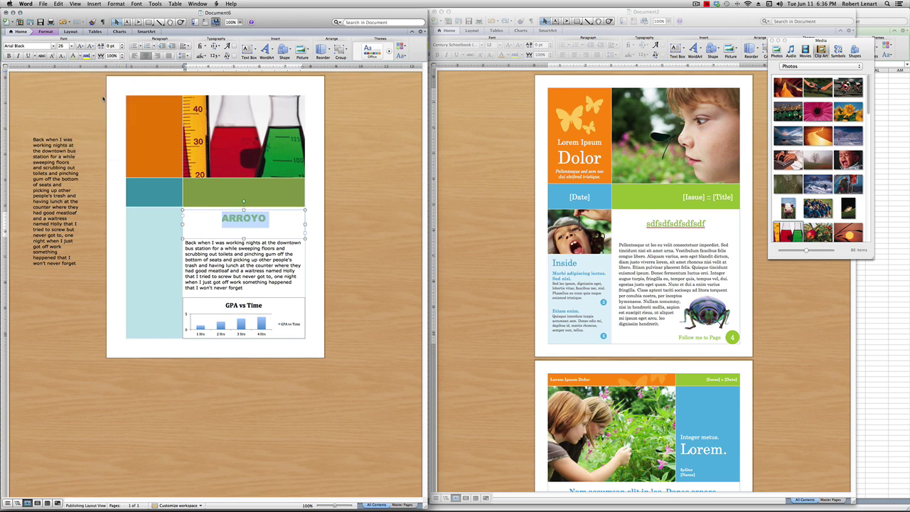
{"action": "left_click", "coordinate": [245, 219]}
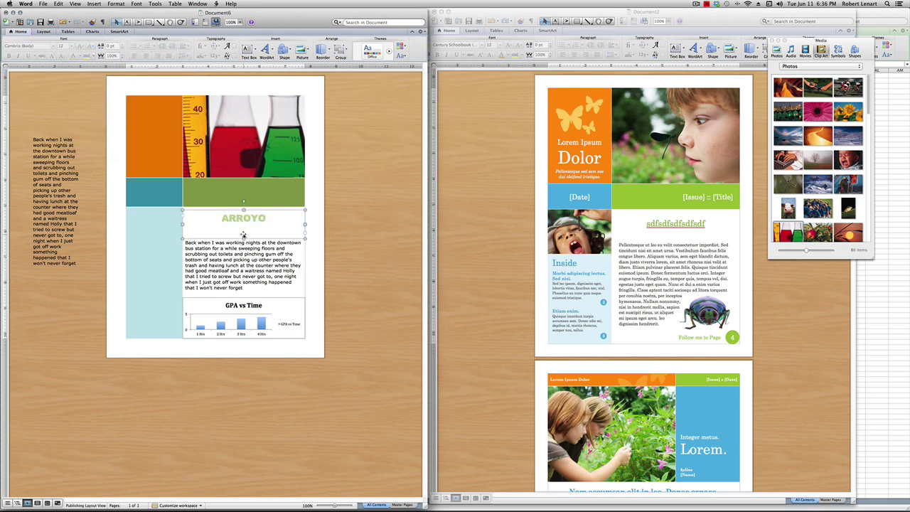
{"action": "left_click_drag", "start_coordinate": [245, 239], "coordinate": [248, 231]}
{"action": "left_click", "coordinate": [368, 243]}
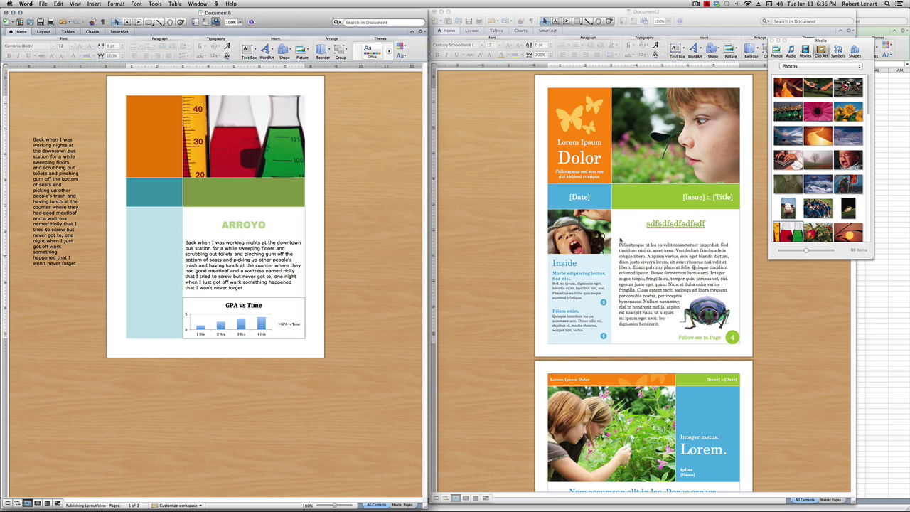
Insert the team photo from the media browser at the top of the light blue block and shrink it to the block's width
{"action": "left_click", "coordinate": [819, 209]}
{"action": "left_click_drag", "start_coordinate": [711, 211], "coordinate": [185, 238]}
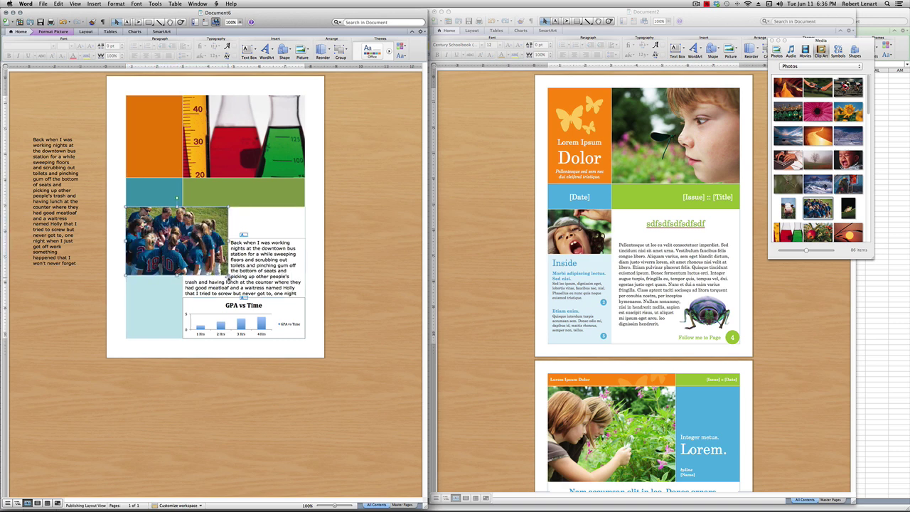
{"action": "left_click_drag", "start_coordinate": [228, 277], "coordinate": [182, 245]}
{"action": "left_click", "coordinate": [376, 199]}
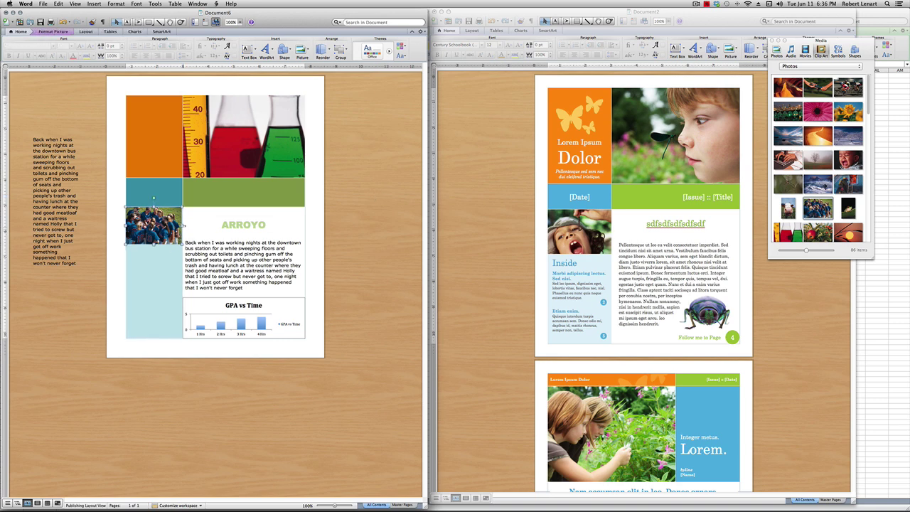
{"action": "left_click", "coordinate": [389, 227]}
Turn the team photo into a placeholder through its advanced layout options
{"action": "left_click", "coordinate": [145, 211]}
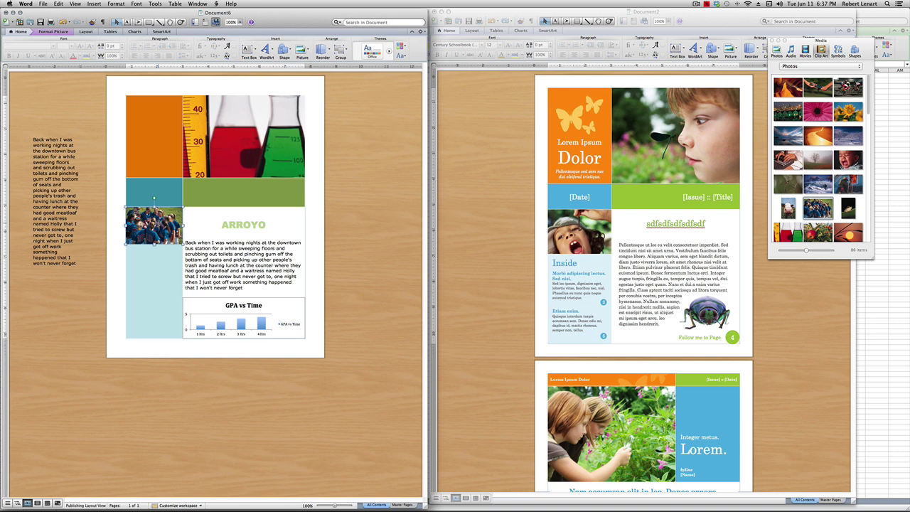
{"action": "right_click", "coordinate": [159, 222]}
{"action": "left_click", "coordinate": [190, 304]}
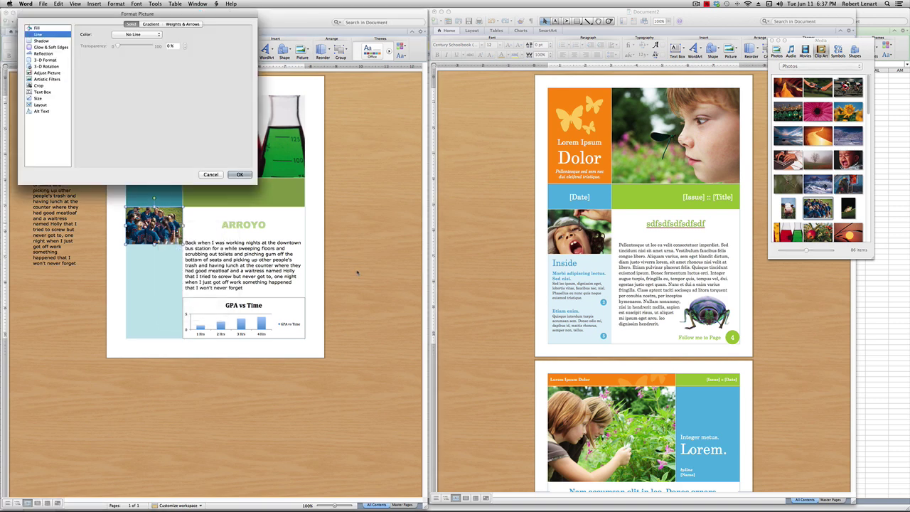
{"action": "left_click", "coordinate": [39, 105]}
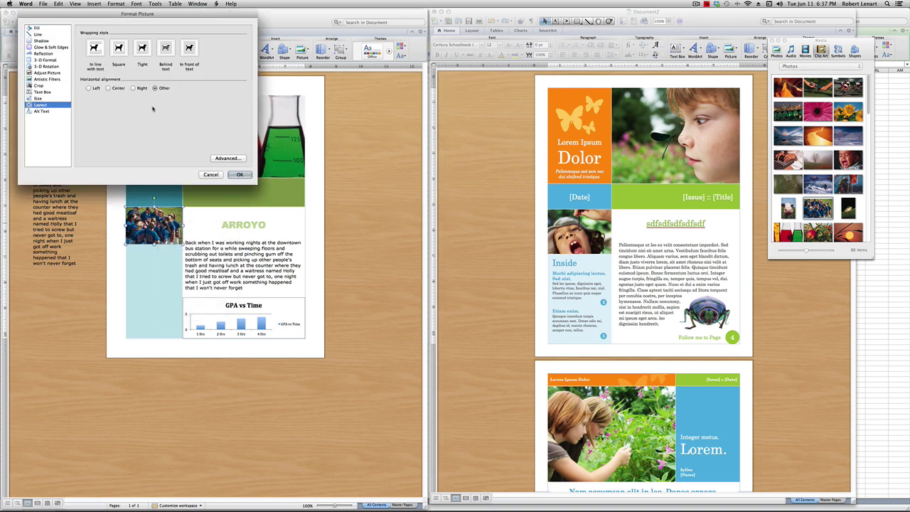
{"action": "left_click", "coordinate": [227, 158]}
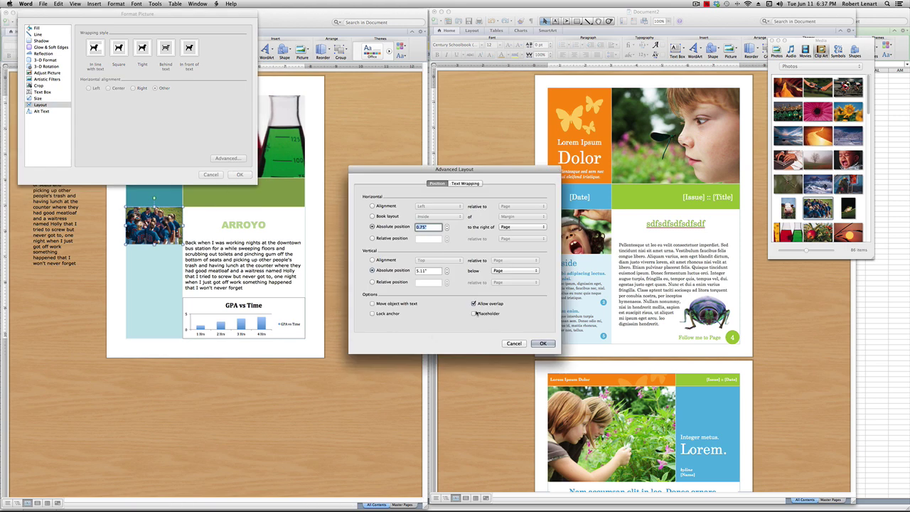
{"action": "key", "text": "Return"}
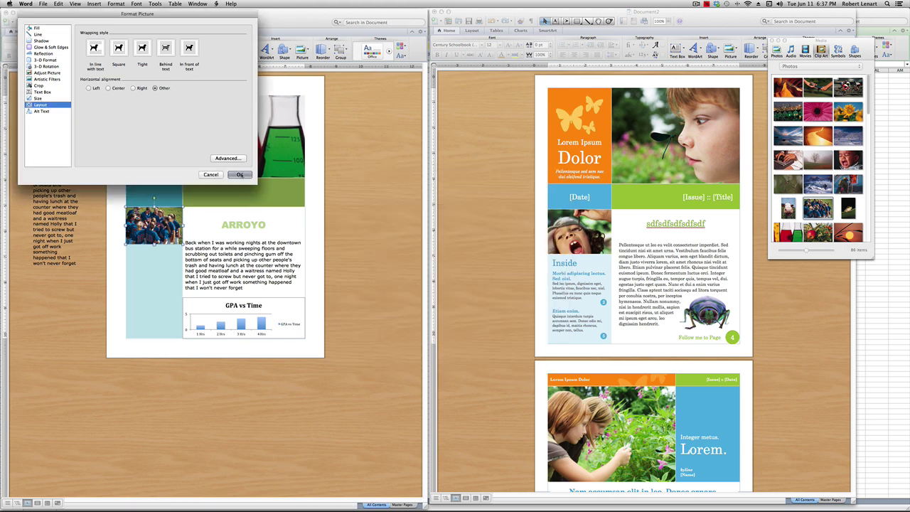
{"action": "key", "text": "Return"}
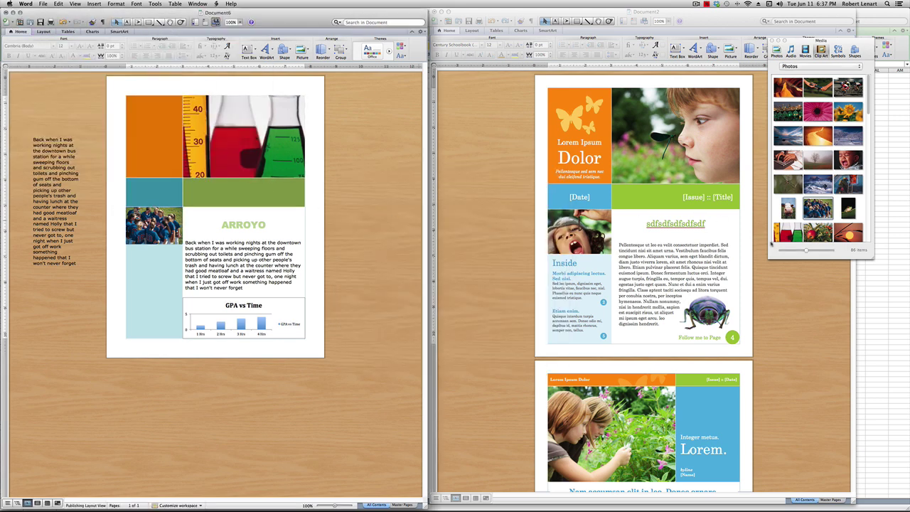
Replace the team photo placeholder with the windmill photo from the media browser, and undo the replacement
{"action": "scroll", "coordinate": [810, 214], "scroll_direction": "down", "scroll_amount": 3}
{"action": "scroll", "coordinate": [806, 203], "scroll_direction": "down", "scroll_amount": 3}
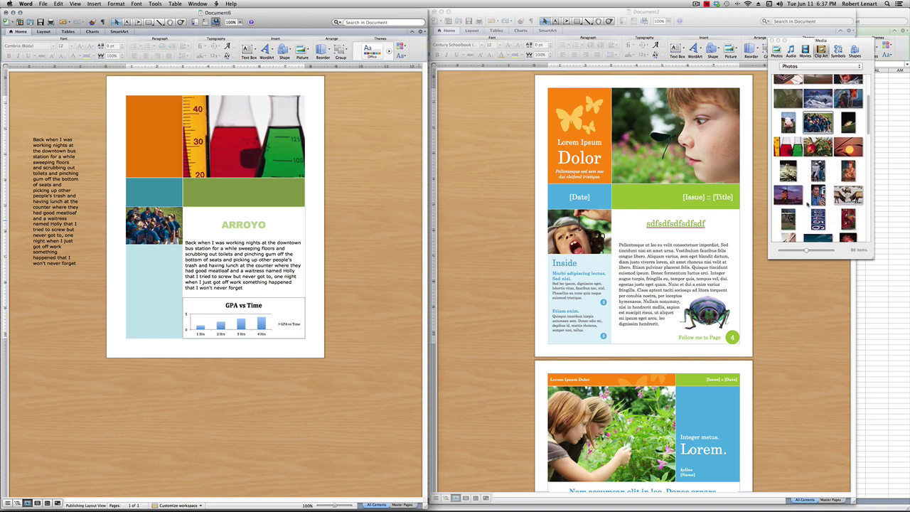
{"action": "left_click_drag", "start_coordinate": [796, 199], "coordinate": [142, 238]}
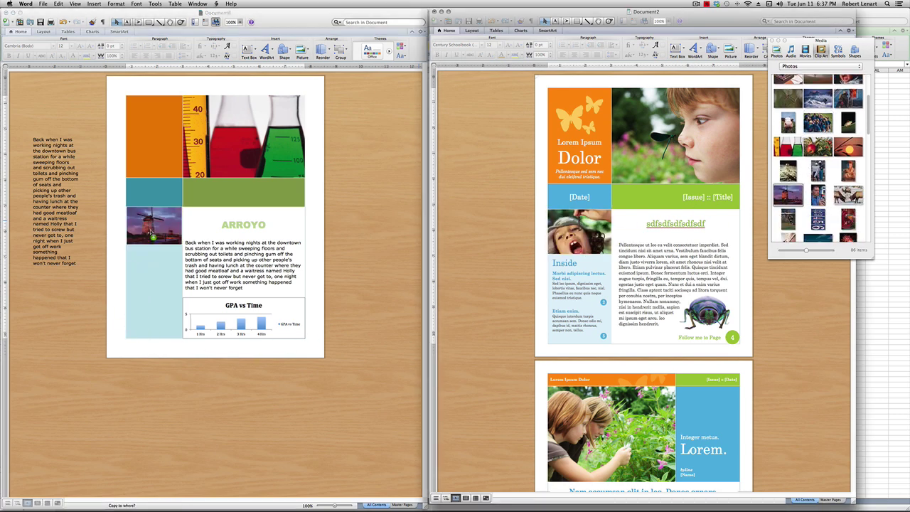
{"action": "left_click", "coordinate": [99, 373]}
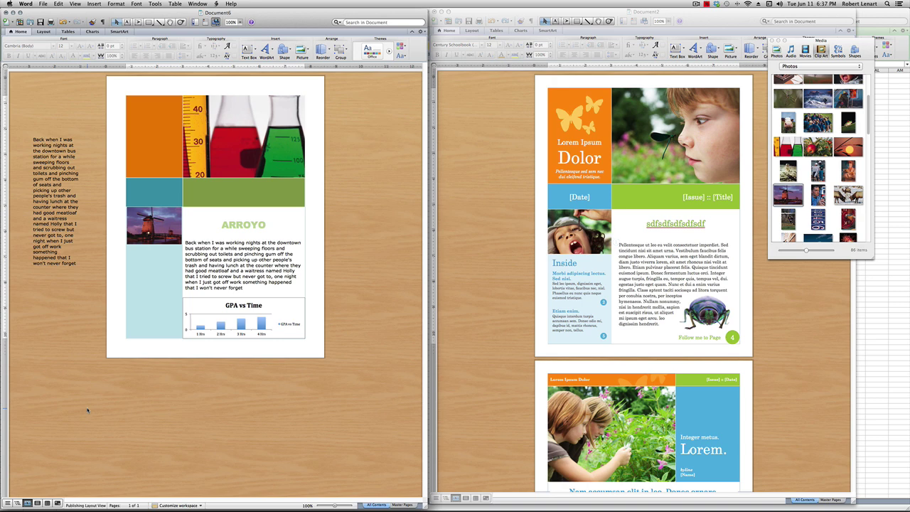
{"action": "key", "text": "super+z"}
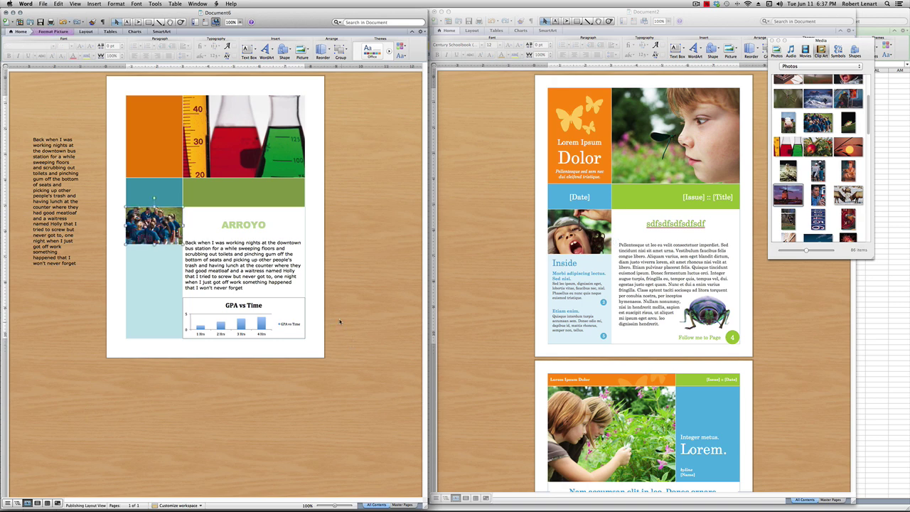
{"action": "left_click", "coordinate": [366, 208]}
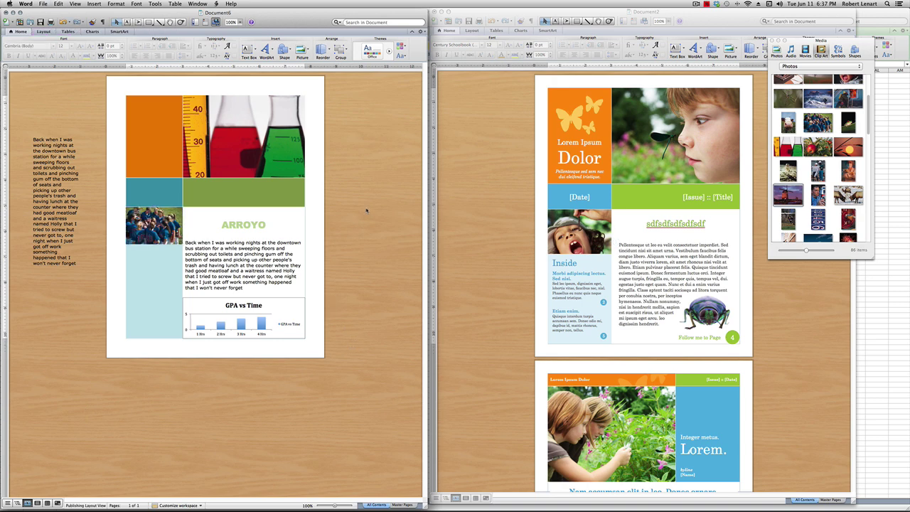
Copy the butterfly artwork from the sample's first page master onto the orange block's upper part, and return the sample to All Contents
{"action": "left_click", "coordinate": [563, 121]}
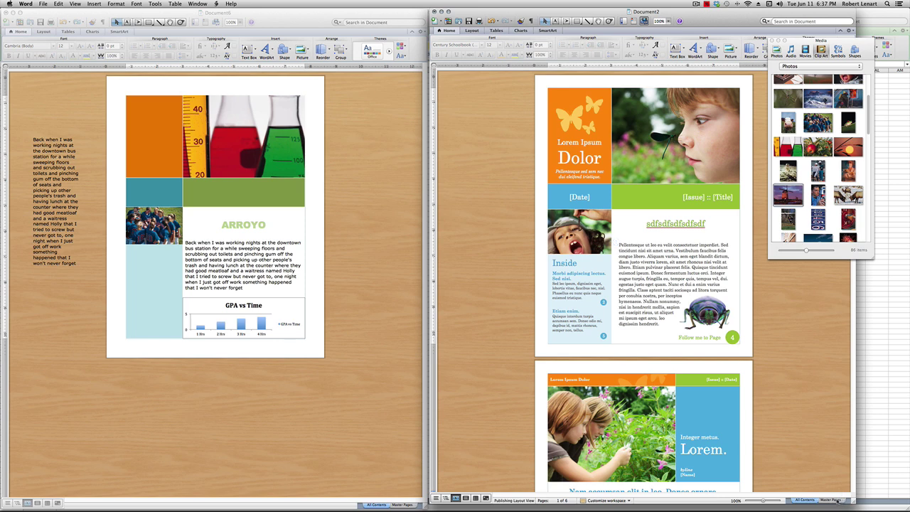
{"action": "left_click", "coordinate": [837, 500]}
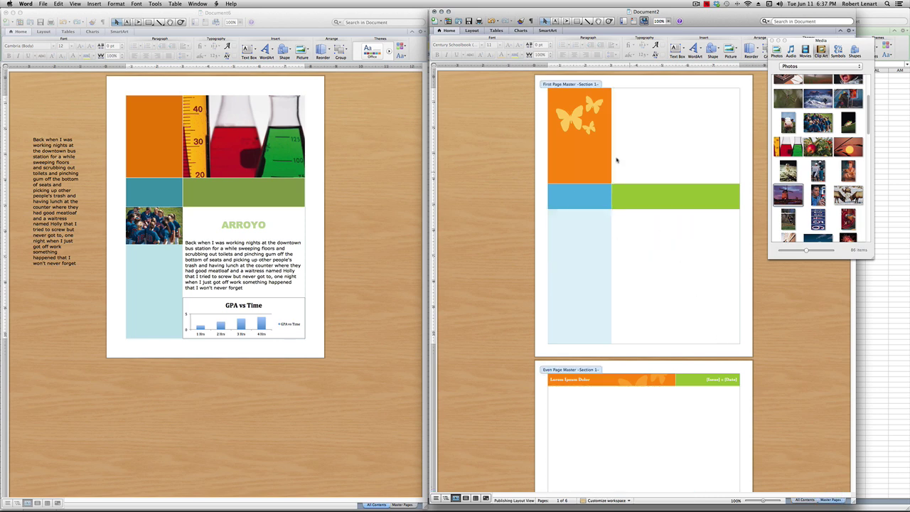
{"action": "left_click", "coordinate": [576, 125]}
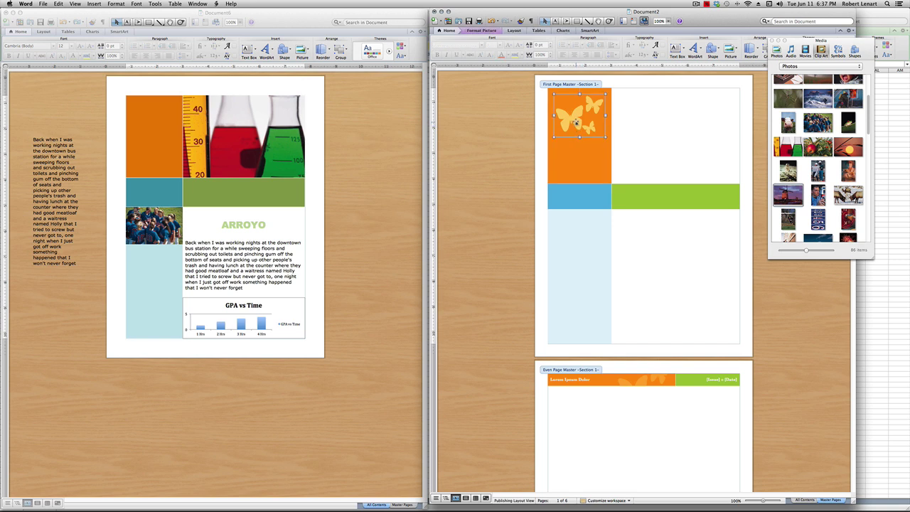
{"action": "left_click", "coordinate": [96, 100]}
{"action": "key", "text": "super+v"}
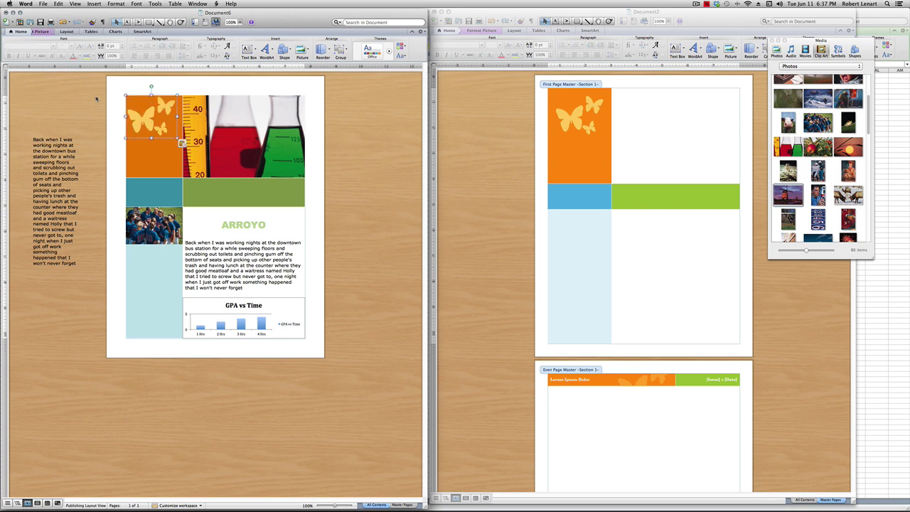
{"action": "left_click_drag", "start_coordinate": [148, 121], "coordinate": [155, 124]}
{"action": "left_click", "coordinate": [648, 136]}
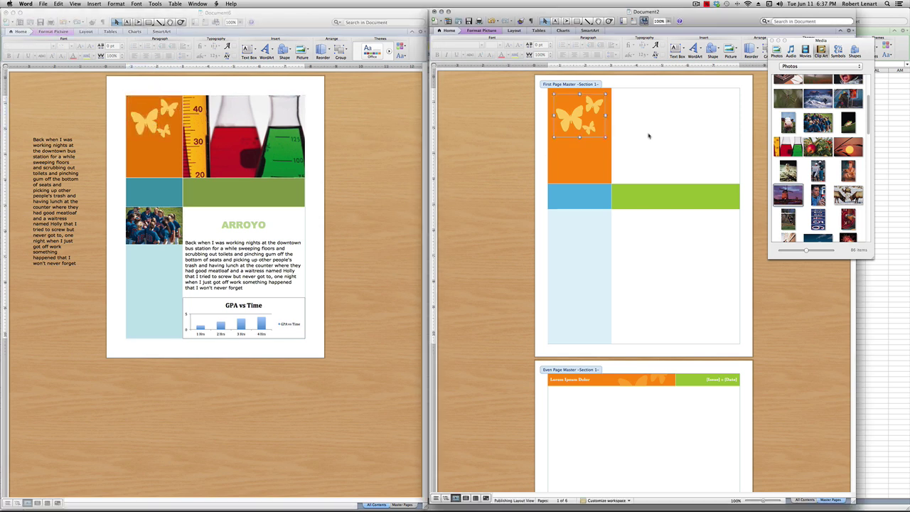
{"action": "left_click", "coordinate": [805, 501]}
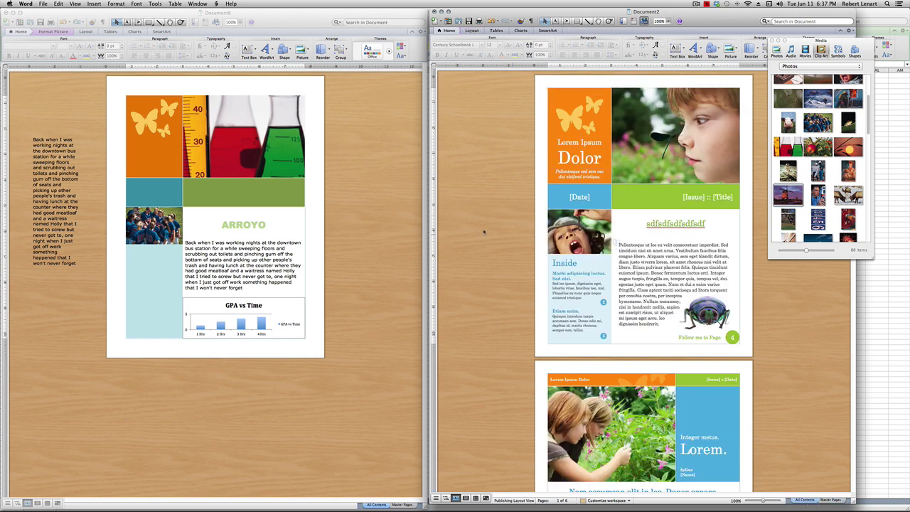
Add a default outer shadow to the butterfly artwork on the orange block
{"action": "left_click", "coordinate": [149, 121]}
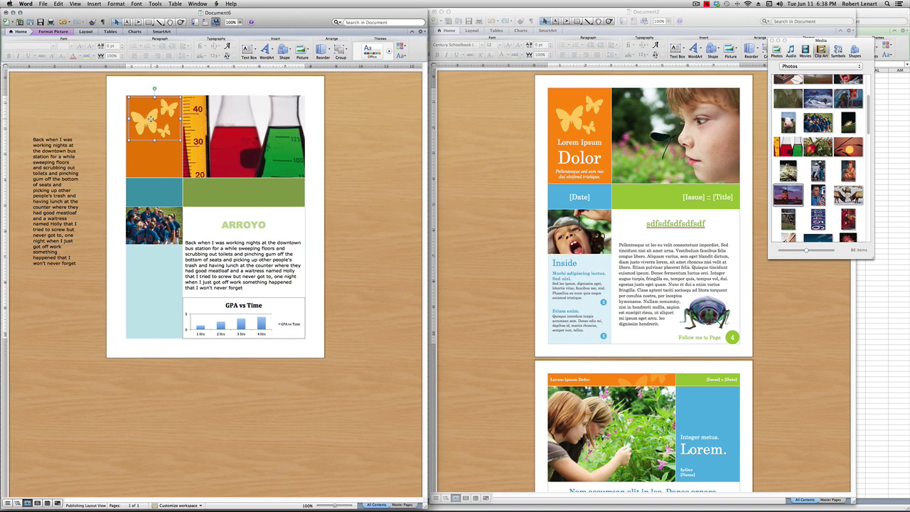
{"action": "right_click", "coordinate": [150, 119]}
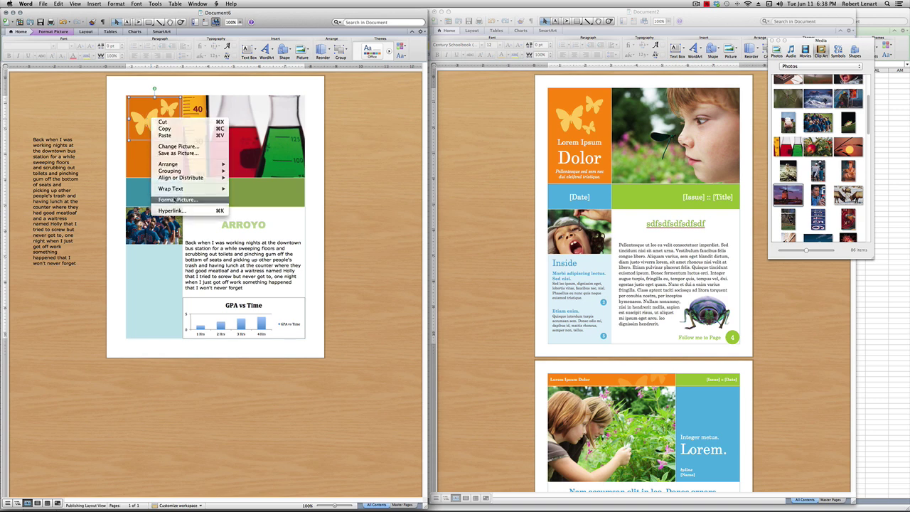
{"action": "left_click", "coordinate": [176, 200]}
{"action": "left_click", "coordinate": [42, 40]}
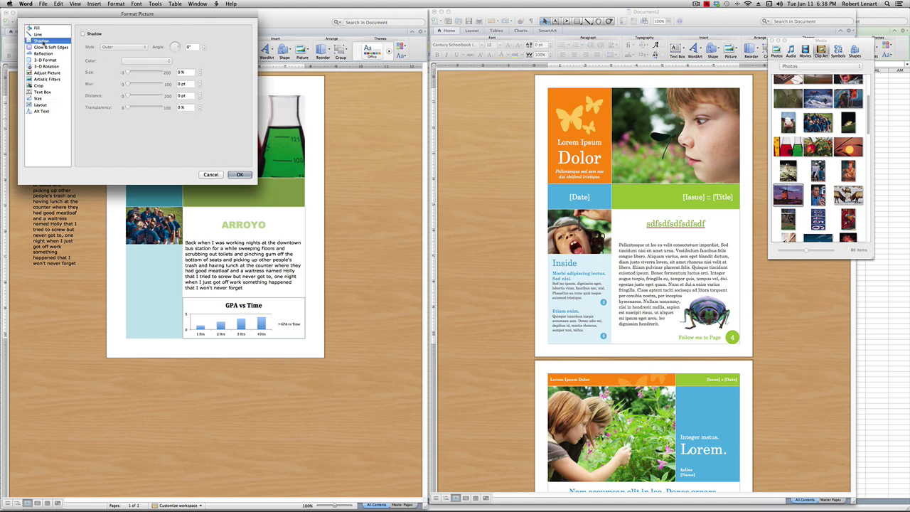
{"action": "left_click", "coordinate": [82, 33]}
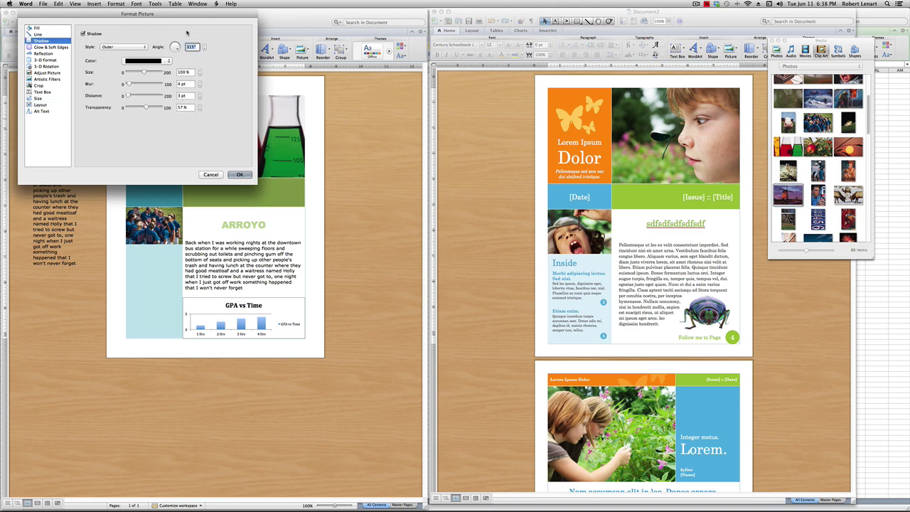
{"action": "left_click", "coordinate": [240, 174]}
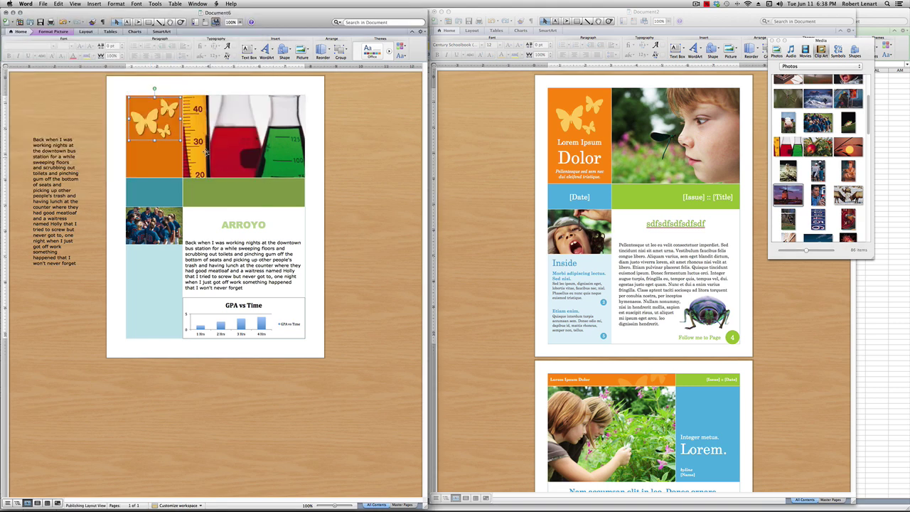
{"action": "left_click", "coordinate": [272, 162]}
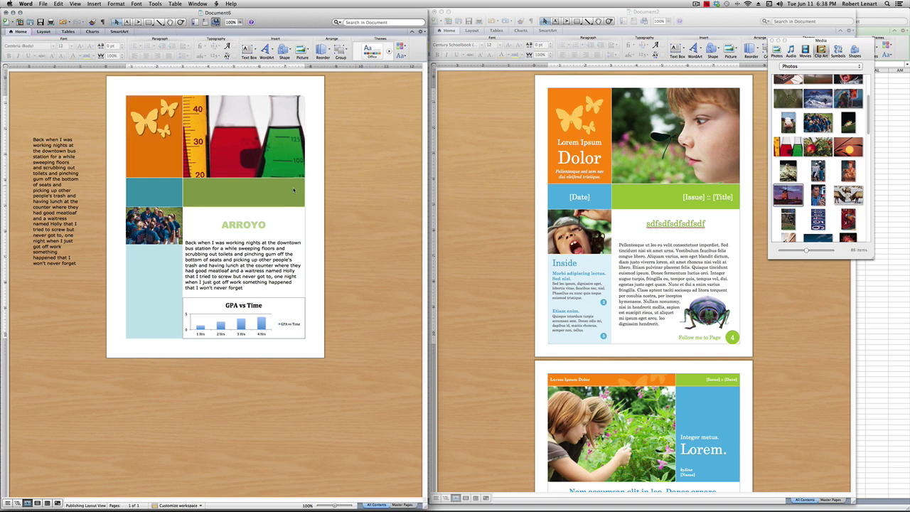
Duplicate the ARROYO heading text box onto the orange block below the butterflies and resize the copy to the block's width
{"action": "left_click", "coordinate": [249, 50]}
{"action": "left_click_drag", "start_coordinate": [132, 145], "coordinate": [178, 167]}
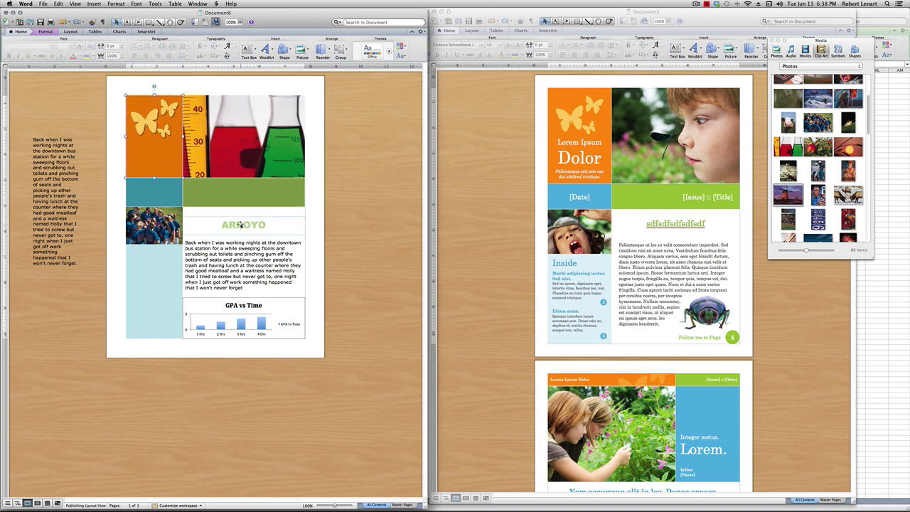
{"action": "left_click", "coordinate": [241, 224]}
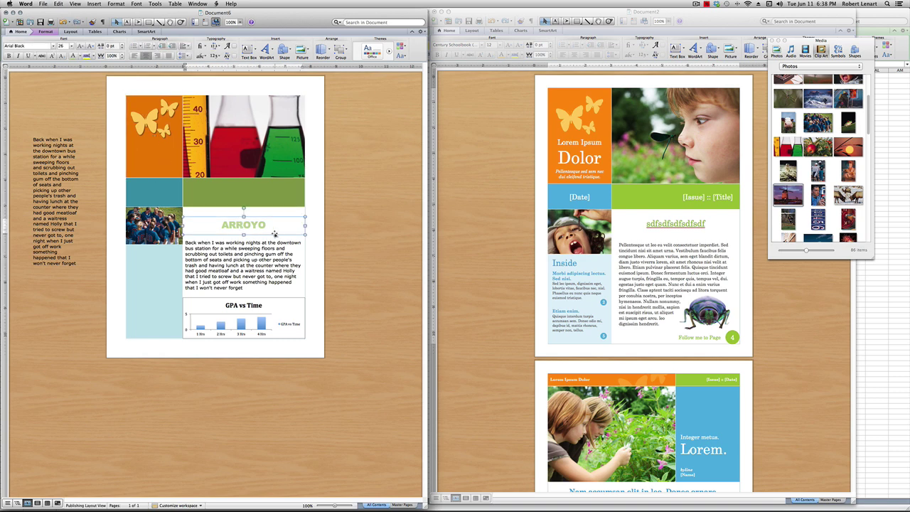
{"action": "left_click_drag", "start_coordinate": [274, 233], "coordinate": [161, 154]}
{"action": "left_click_drag", "start_coordinate": [222, 154], "coordinate": [184, 155]}
{"action": "left_click_drag", "start_coordinate": [105, 154], "coordinate": [126, 154]}
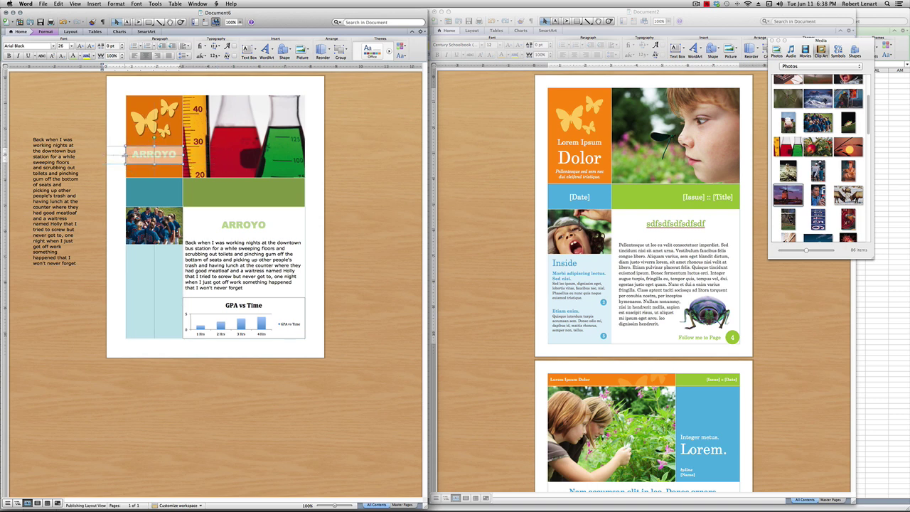
Replace the copied heading's text with El Monte and color it white
{"action": "double_click", "coordinate": [172, 155]}
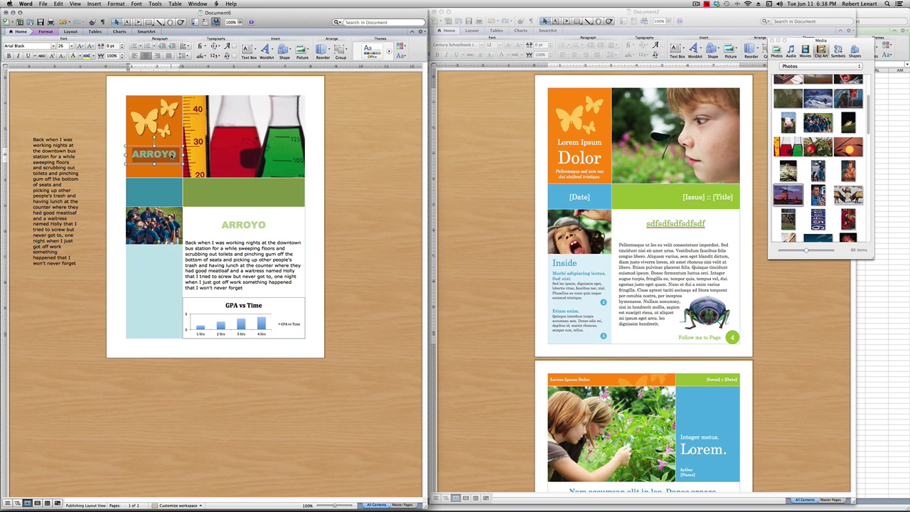
{"action": "key", "text": "BackSpace"}
{"action": "type", "text": "El"}
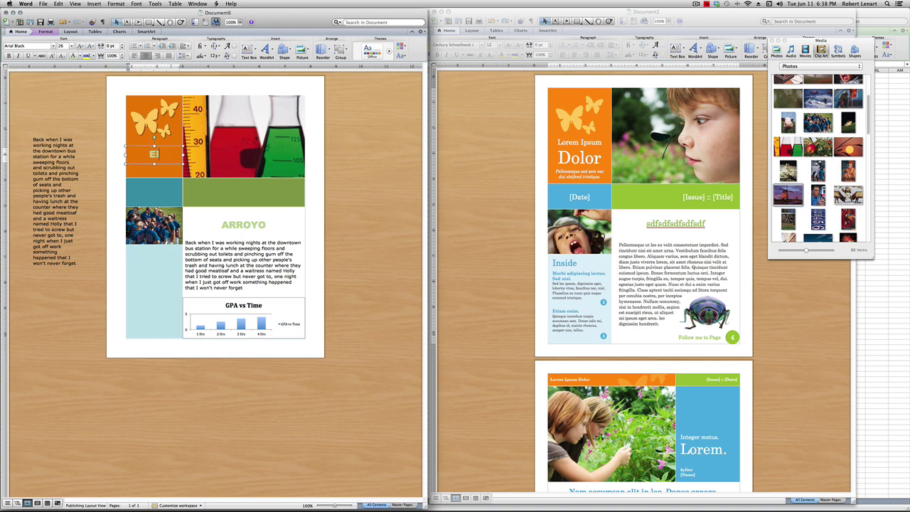
{"action": "type", "text": " Monte"}
{"action": "key", "text": "super+a"}
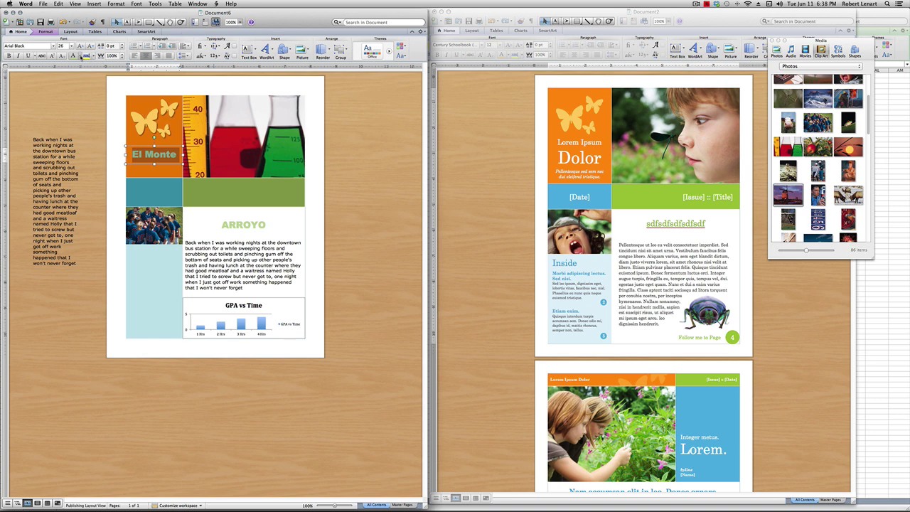
{"action": "left_click", "coordinate": [83, 56]}
{"action": "left_click", "coordinate": [80, 122]}
Set the El Monte title in the Academy Engraved LET font
{"action": "left_click", "coordinate": [54, 47]}
{"action": "left_click", "coordinate": [54, 46]}
{"action": "left_click", "coordinate": [54, 46]}
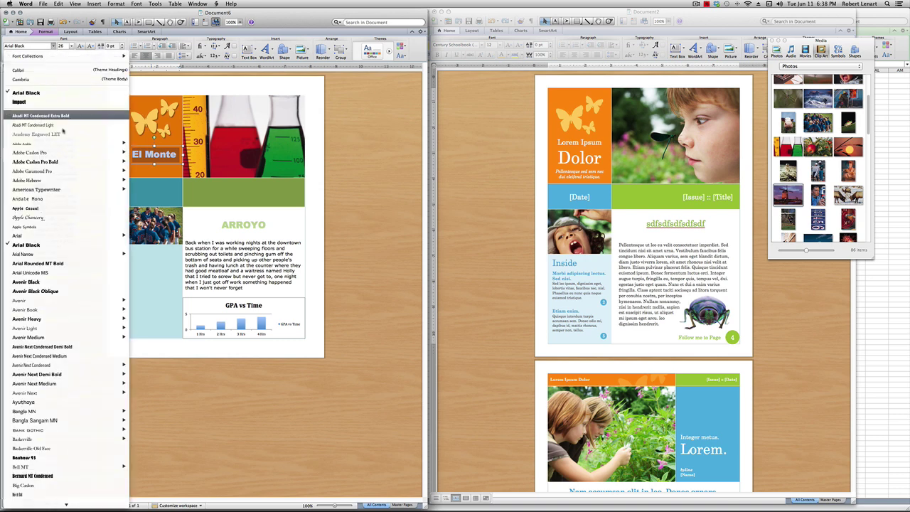
{"action": "mouse_move", "coordinate": [48, 237]}
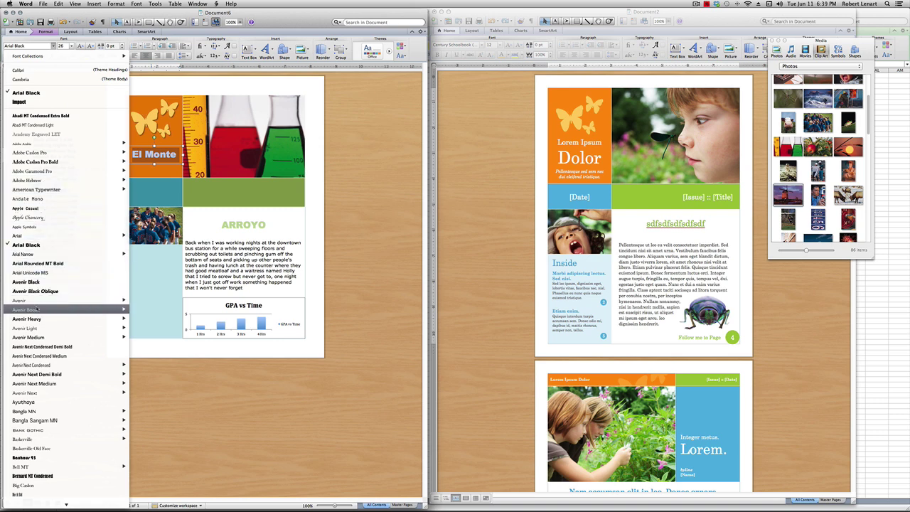
{"action": "left_click", "coordinate": [42, 136]}
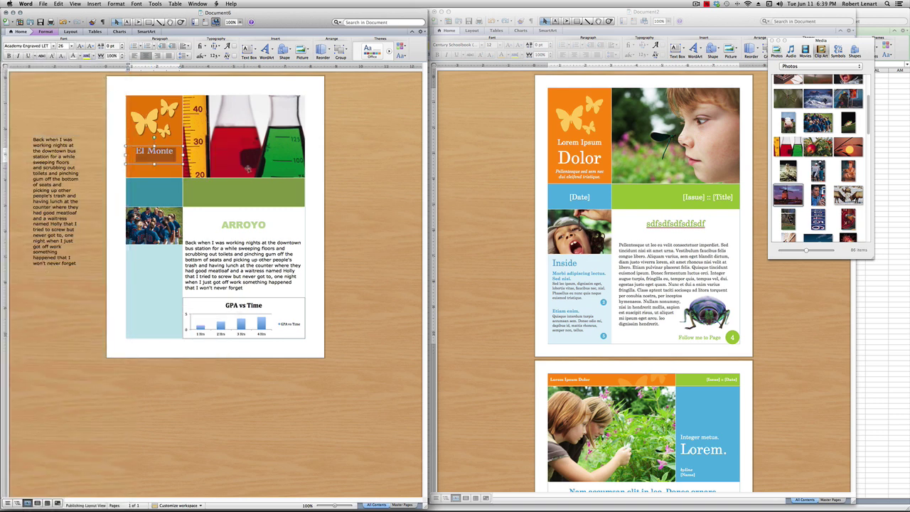
{"action": "left_click", "coordinate": [341, 174]}
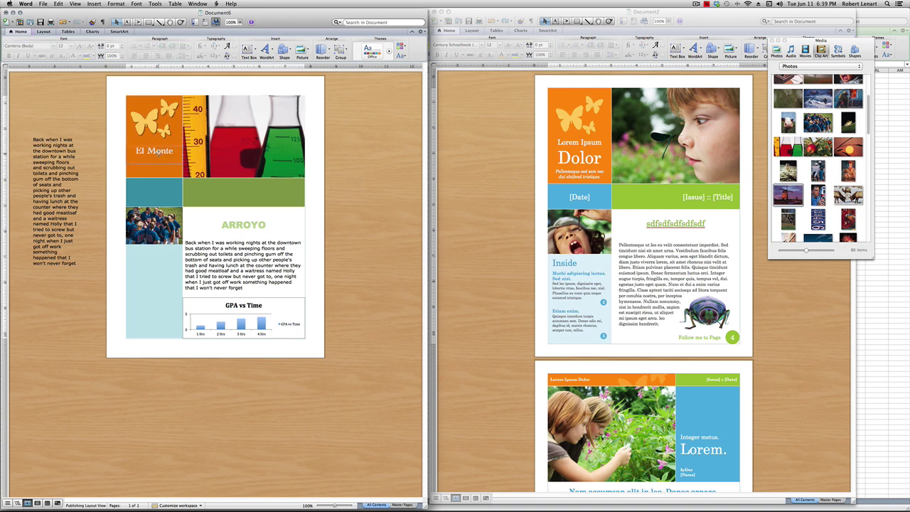
Change the font of the El Monte title on the orange block to Apple Casual
{"action": "left_click", "coordinate": [160, 159]}
{"action": "triple_click", "coordinate": [159, 159]}
{"action": "left_click", "coordinate": [158, 159]}
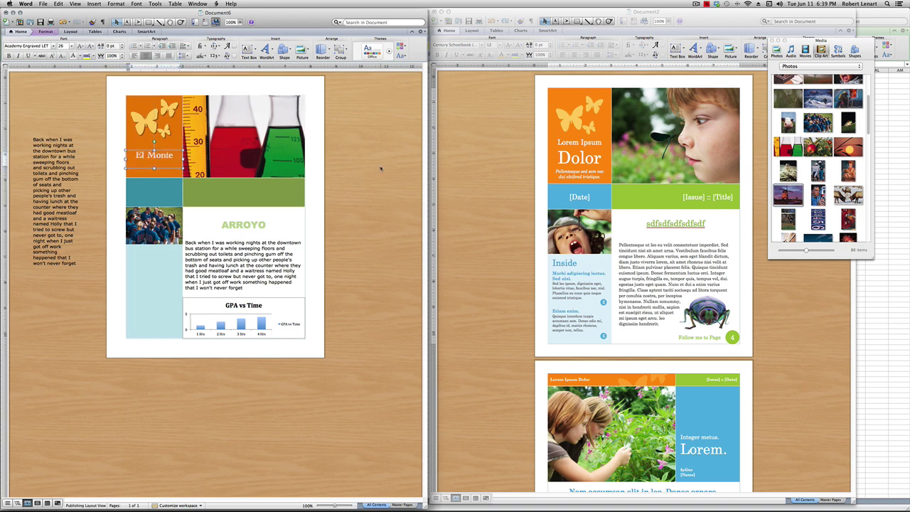
{"action": "double_click", "coordinate": [168, 161]}
{"action": "triple_click", "coordinate": [167, 160]}
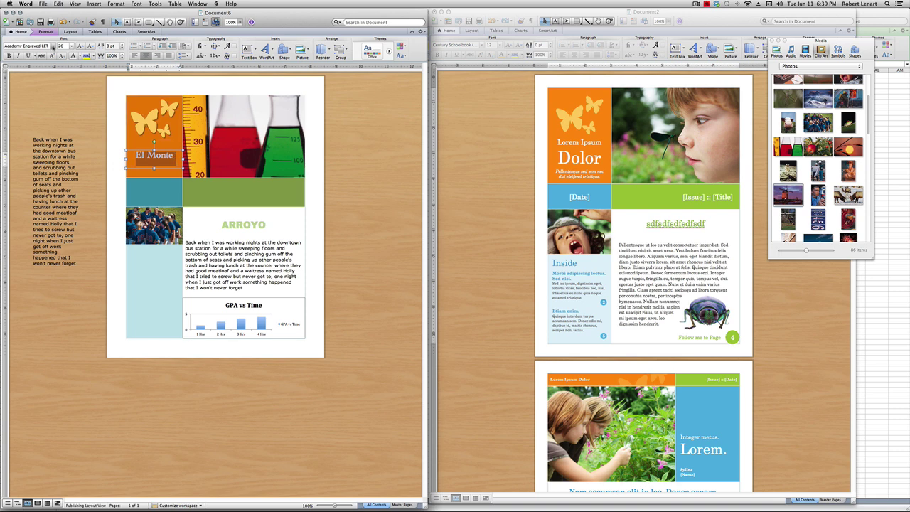
{"action": "left_click", "coordinate": [50, 45]}
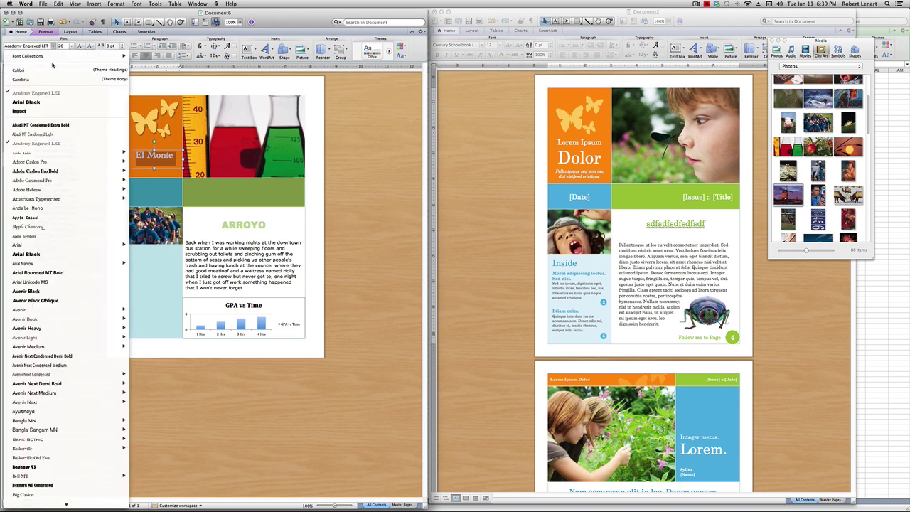
{"action": "left_click", "coordinate": [28, 217]}
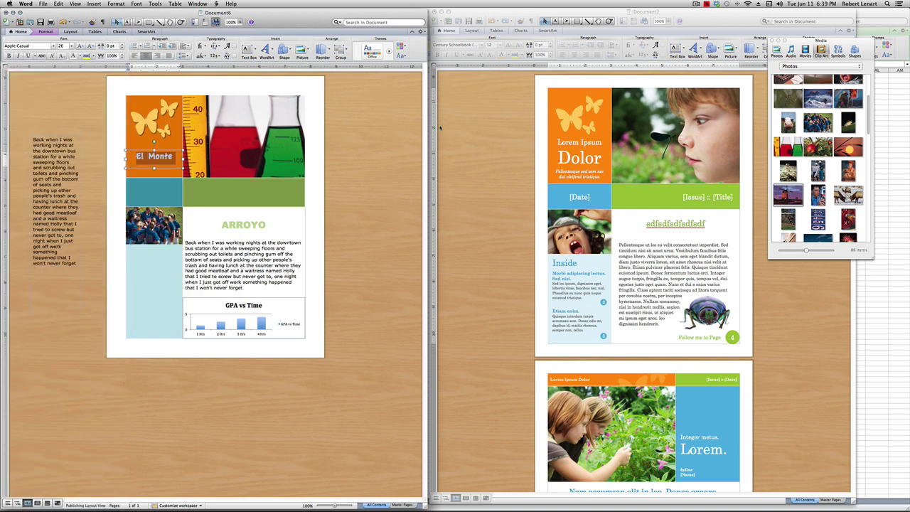
{"action": "left_click", "coordinate": [379, 155]}
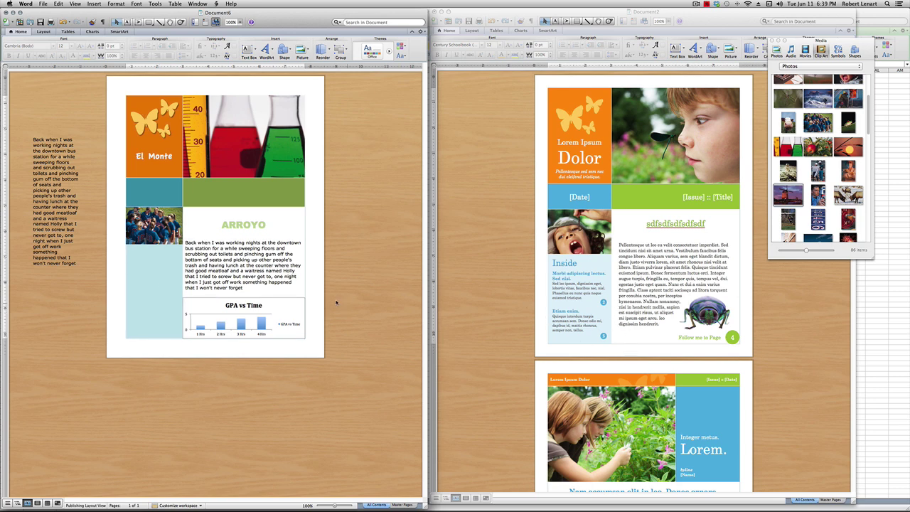
Copy the story text box from beside the page onto the light blue block and trim the copy's text to fit
{"action": "left_click", "coordinate": [57, 183]}
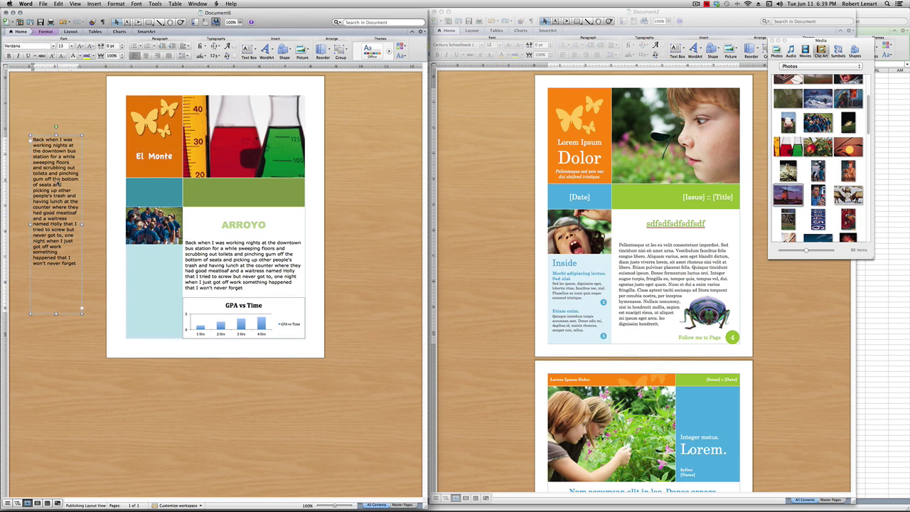
{"action": "left_click_drag", "start_coordinate": [57, 182], "coordinate": [147, 293]}
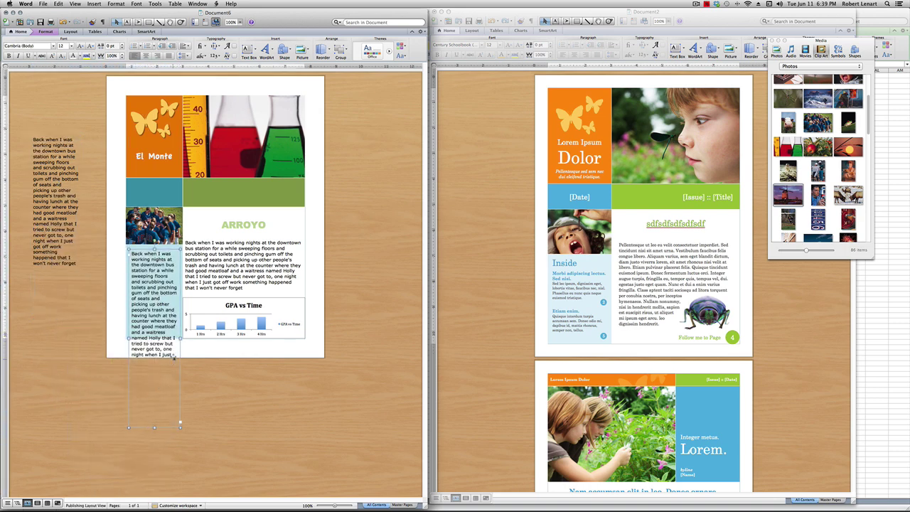
{"action": "left_click", "coordinate": [174, 354]}
{"action": "left_click_drag", "start_coordinate": [174, 354], "coordinate": [133, 315]}
{"action": "key", "text": "BackSpace"}
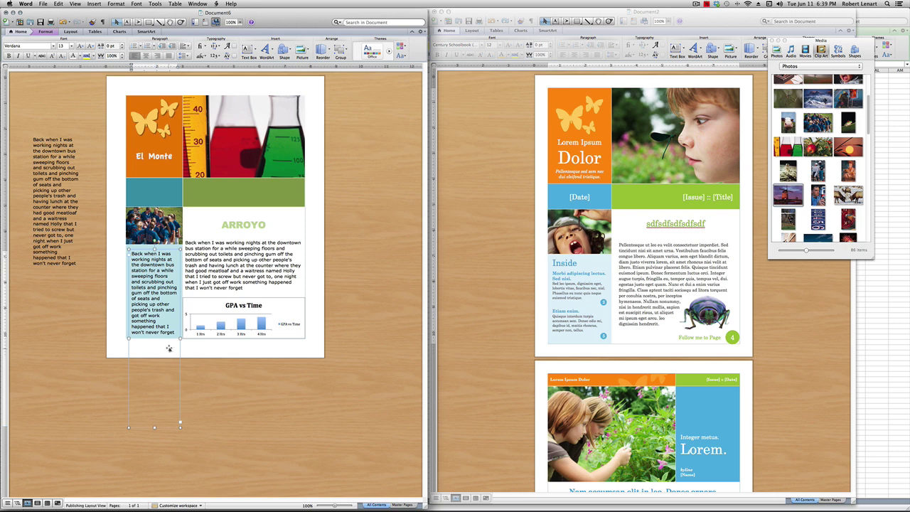
{"action": "left_click", "coordinate": [149, 326]}
{"action": "key", "text": "Return"}
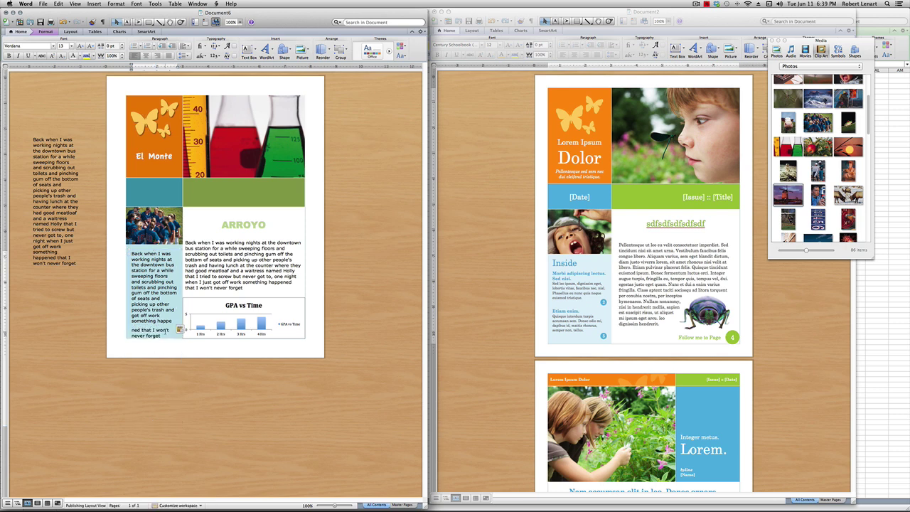
{"action": "key", "text": "super+z"}
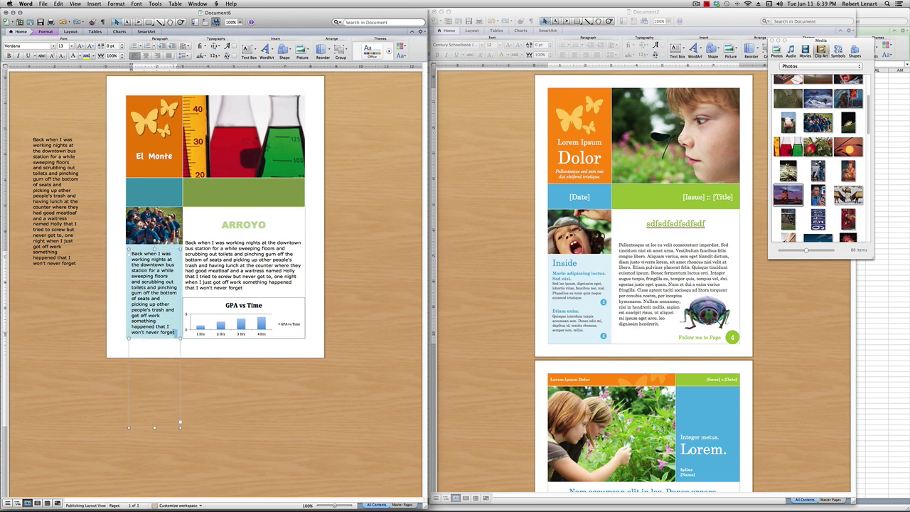
Italicize all the story text on the light blue block and color it gray
{"action": "left_click_drag", "start_coordinate": [174, 332], "coordinate": [118, 223]}
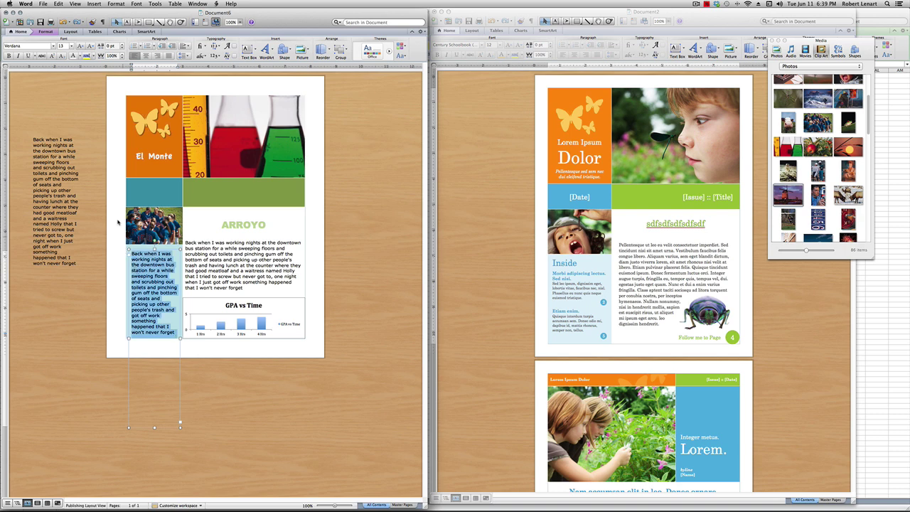
{"action": "left_click", "coordinate": [18, 56]}
{"action": "left_click", "coordinate": [84, 55]}
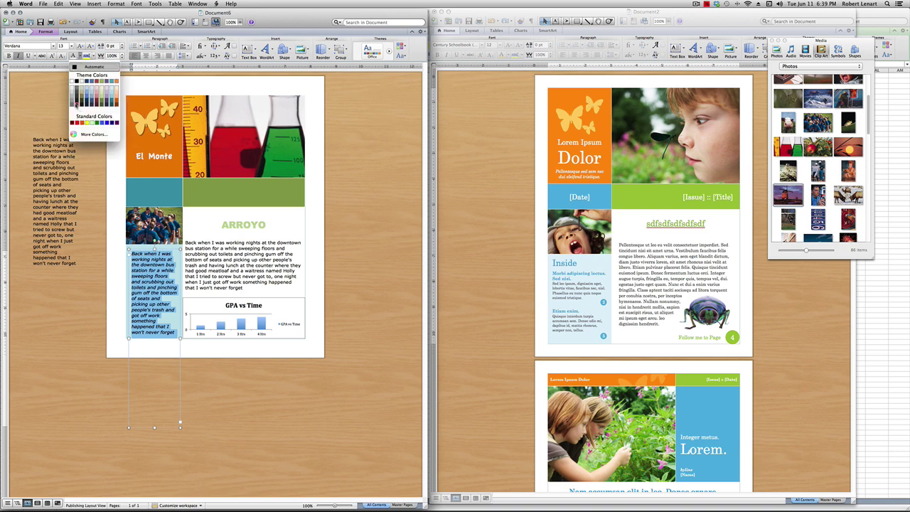
{"action": "left_click", "coordinate": [71, 105]}
{"action": "key", "text": "Escape"}
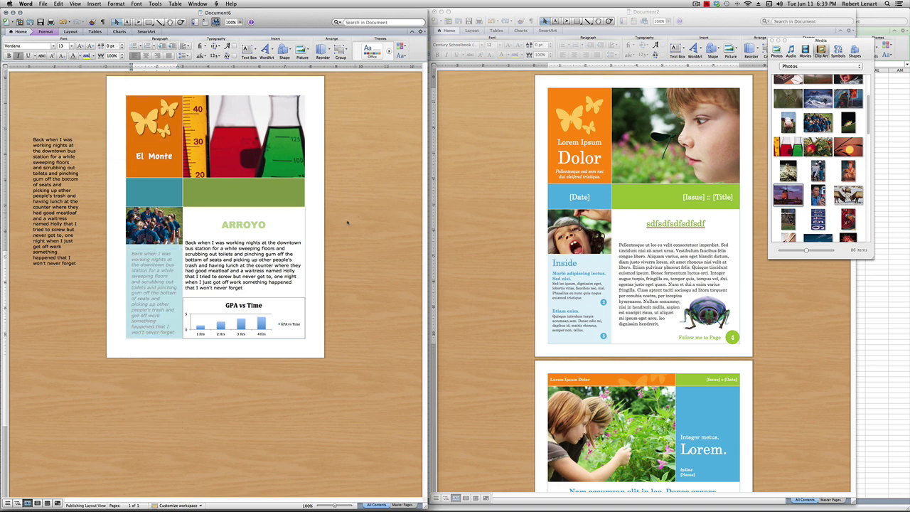
Delete the gray story text after "bottom of seats and" and shorten its text box to fit within the light blue block
{"action": "double_click", "coordinate": [166, 333]}
{"action": "left_click_drag", "start_coordinate": [165, 334], "coordinate": [132, 304]}
{"action": "key", "text": "BackSpace"}
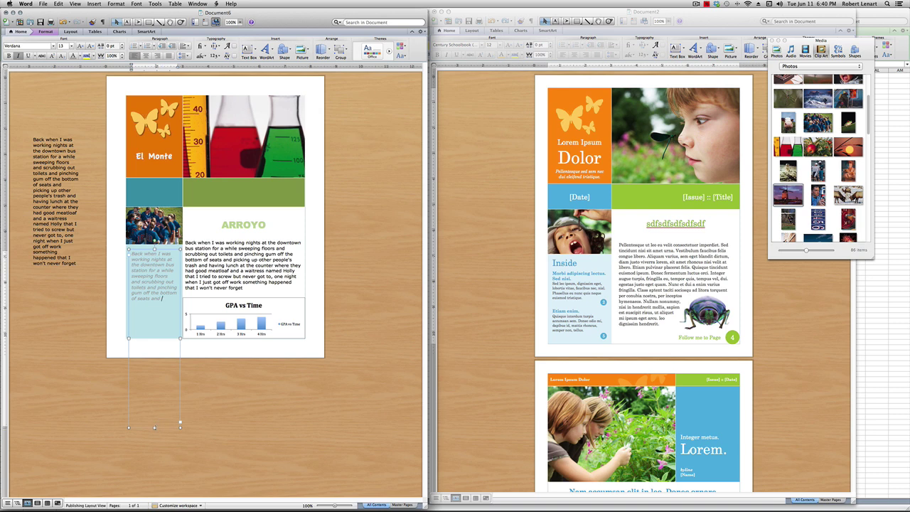
{"action": "left_click_drag", "start_coordinate": [180, 427], "coordinate": [180, 338]}
{"action": "left_click", "coordinate": [373, 297]}
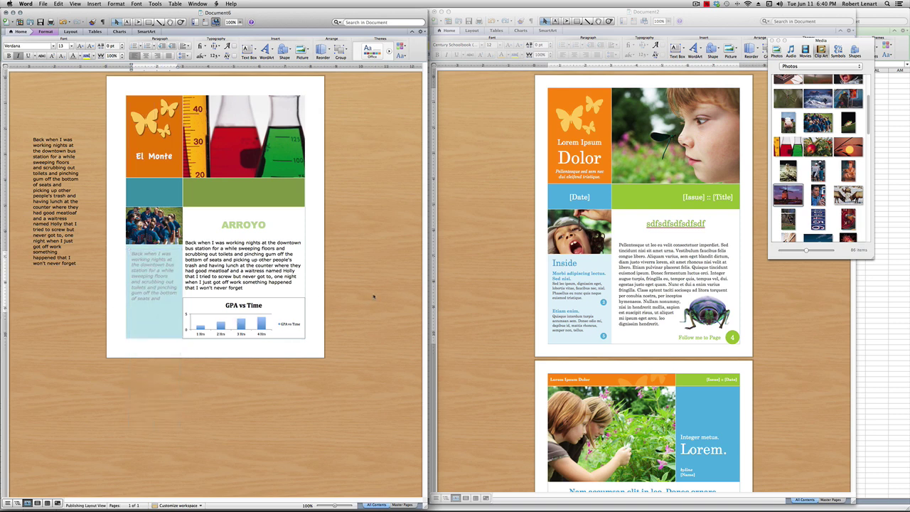
Widen the gray story's text box to the light blue block's full width and move it down to leave heading space above
{"action": "left_click", "coordinate": [180, 283]}
{"action": "left_click_drag", "start_coordinate": [180, 283], "coordinate": [184, 283]}
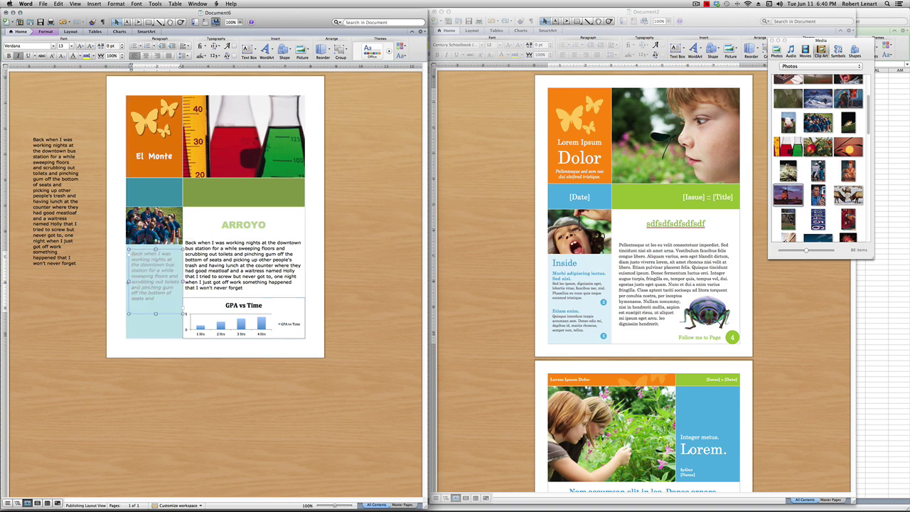
{"action": "left_click_drag", "start_coordinate": [129, 281], "coordinate": [125, 282]}
{"action": "left_click", "coordinate": [213, 420]}
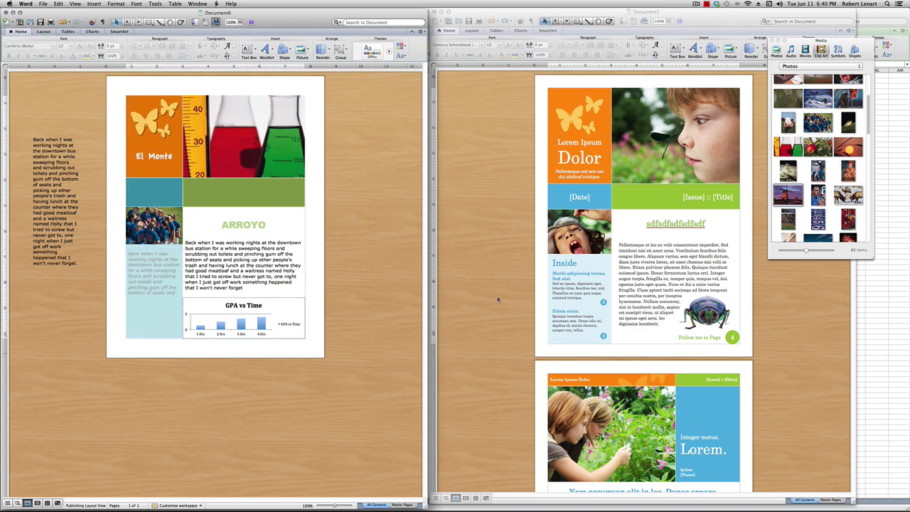
{"action": "left_click", "coordinate": [157, 271]}
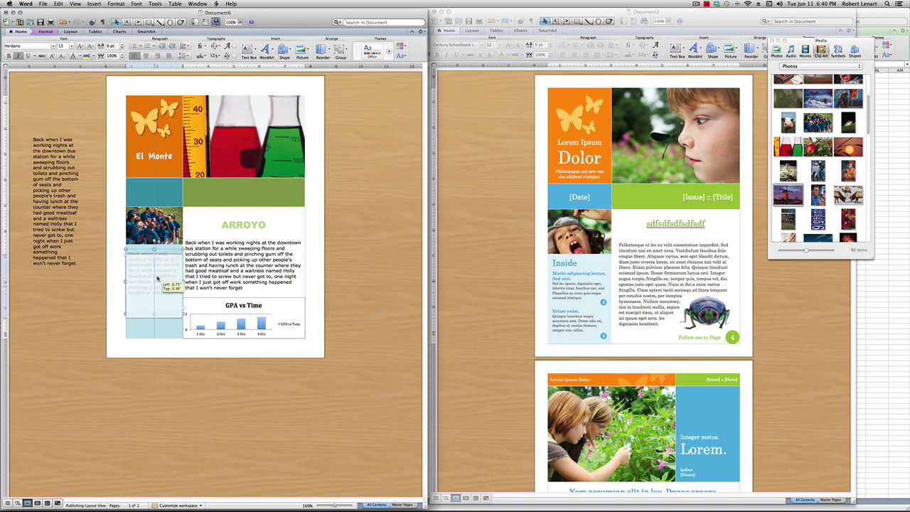
{"action": "left_click_drag", "start_coordinate": [158, 271], "coordinate": [158, 283]}
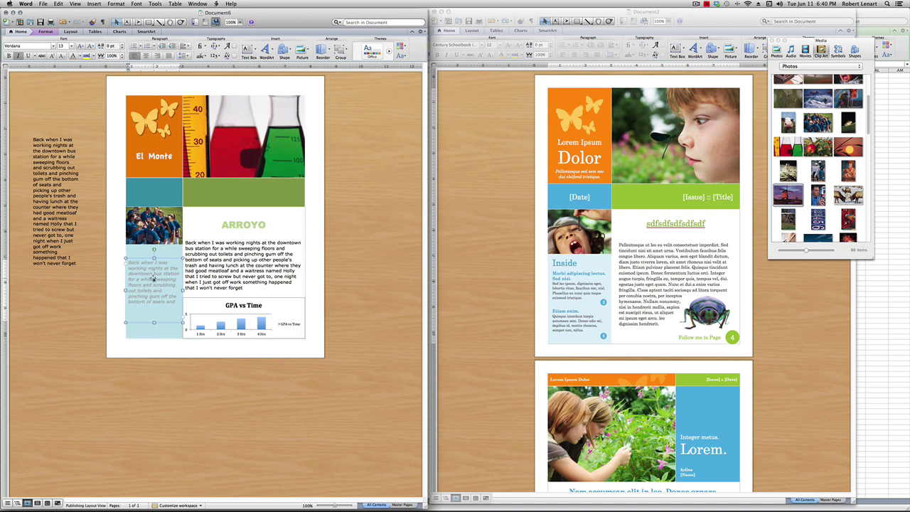
{"action": "left_click_drag", "start_coordinate": [153, 279], "coordinate": [153, 286]}
Duplicate the gray story text box onto the empty area below the page and replace the copy's text with a one-word heading
{"action": "key", "text": "super+c"}
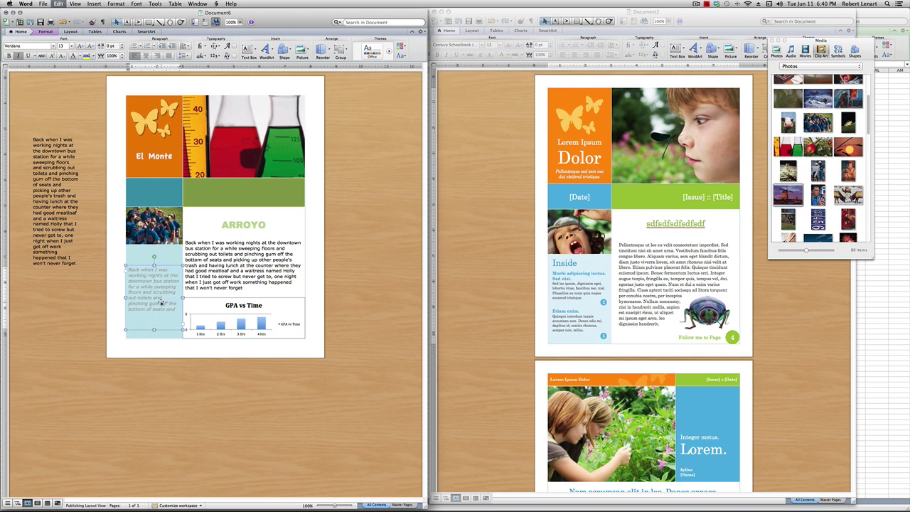
{"action": "key", "text": "super+v"}
{"action": "left_click_drag", "start_coordinate": [161, 303], "coordinate": [216, 439]}
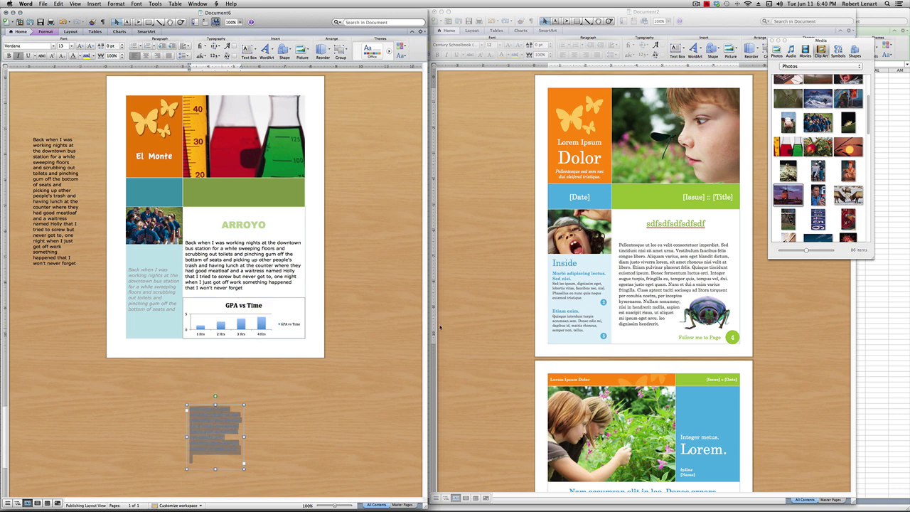
{"action": "key", "text": "Delete"}
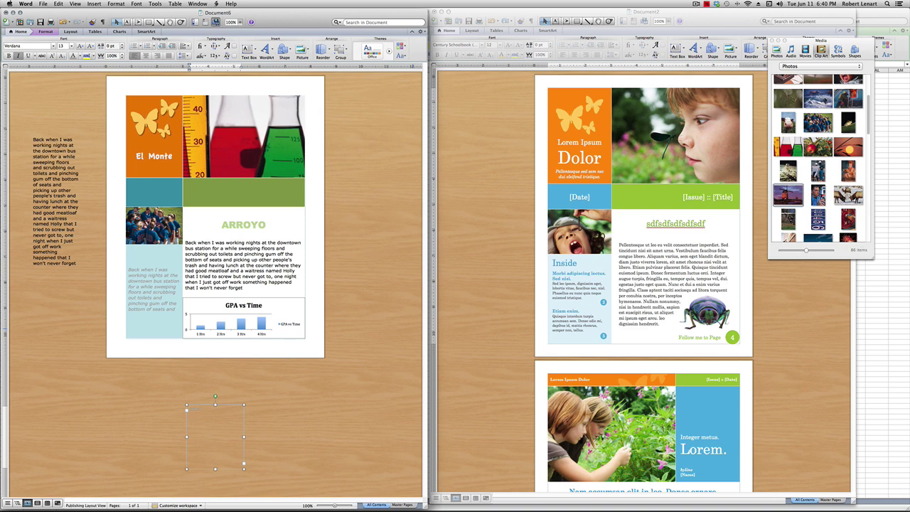
{"action": "key", "text": "super+v"}
Set the new heading in the Impact font with the Accent 5, Darker 25% text color
{"action": "left_click", "coordinate": [53, 45]}
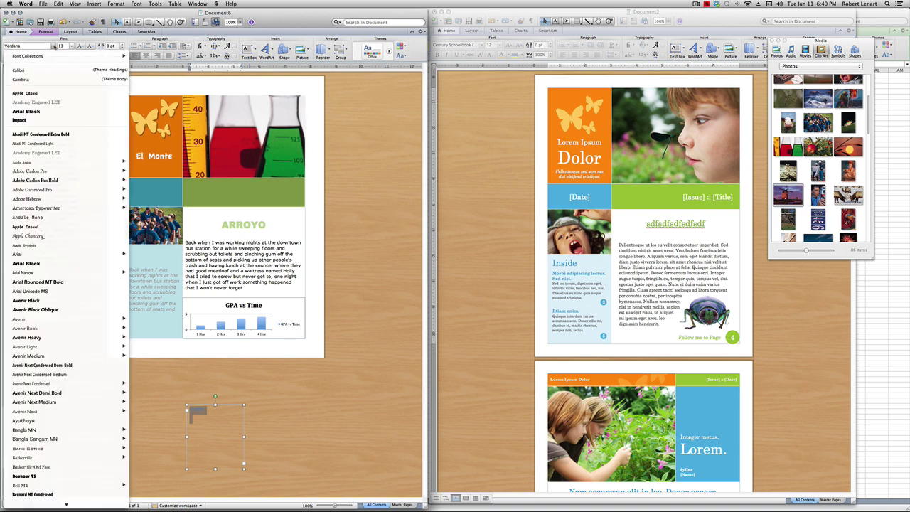
{"action": "left_click", "coordinate": [38, 121]}
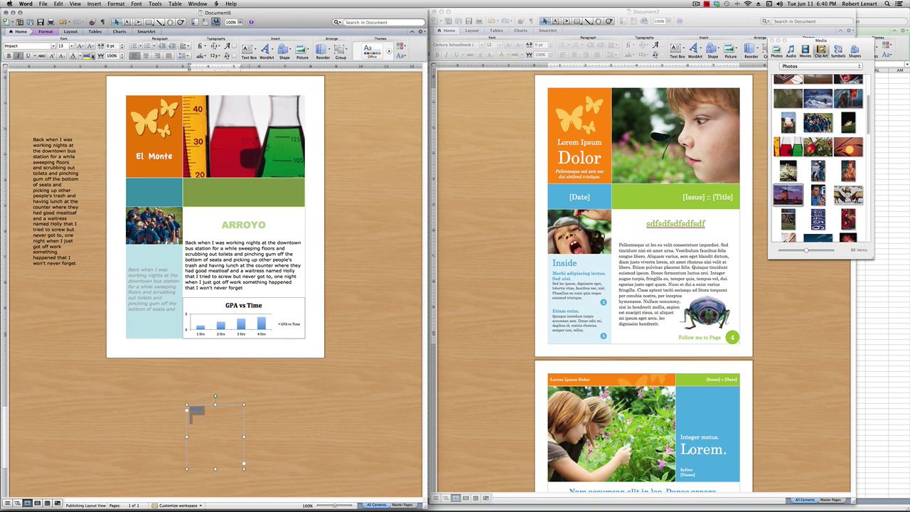
{"action": "left_click", "coordinate": [79, 56]}
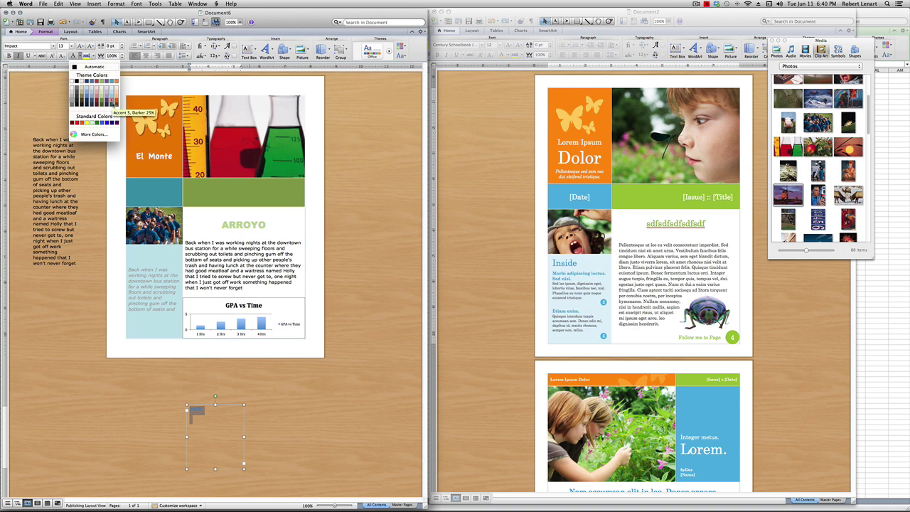
{"action": "left_click", "coordinate": [114, 104]}
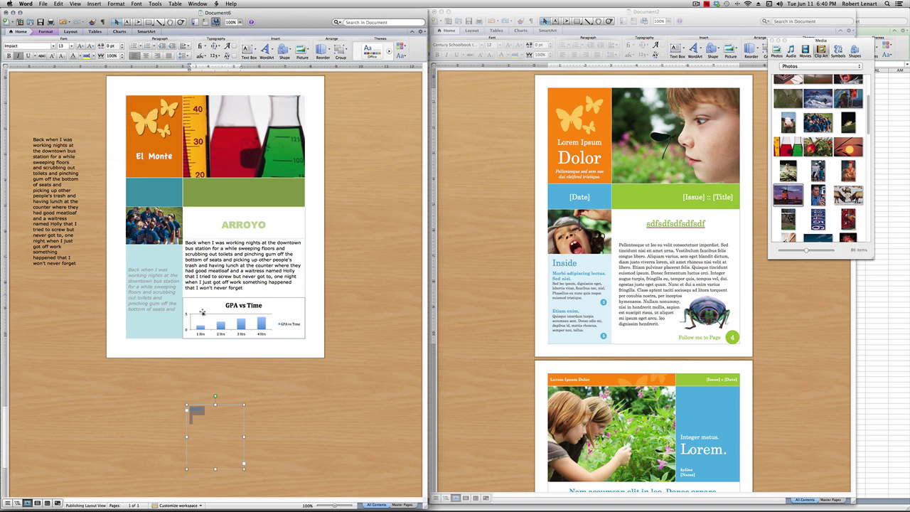
Center the new heading, shrink its box to about 0.49" high and place it above the gray story on the light blue block
{"action": "left_click", "coordinate": [194, 412]}
{"action": "left_click", "coordinate": [212, 411]}
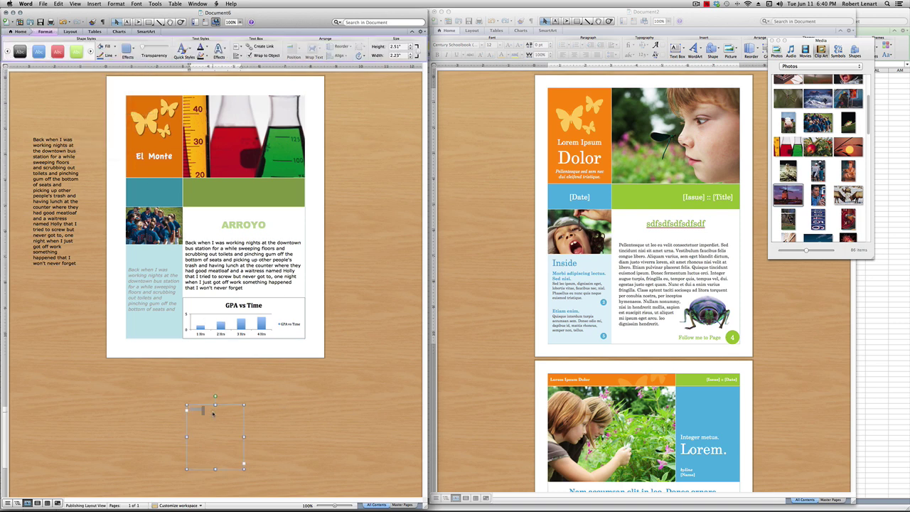
{"action": "left_click", "coordinate": [20, 32]}
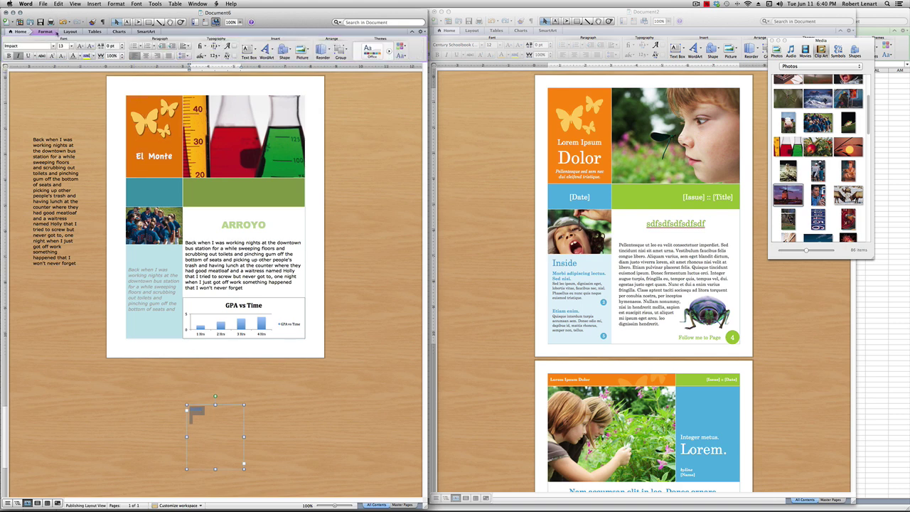
{"action": "left_click", "coordinate": [146, 56]}
{"action": "left_click_drag", "start_coordinate": [215, 469], "coordinate": [158, 256]}
{"action": "left_click", "coordinate": [162, 261]}
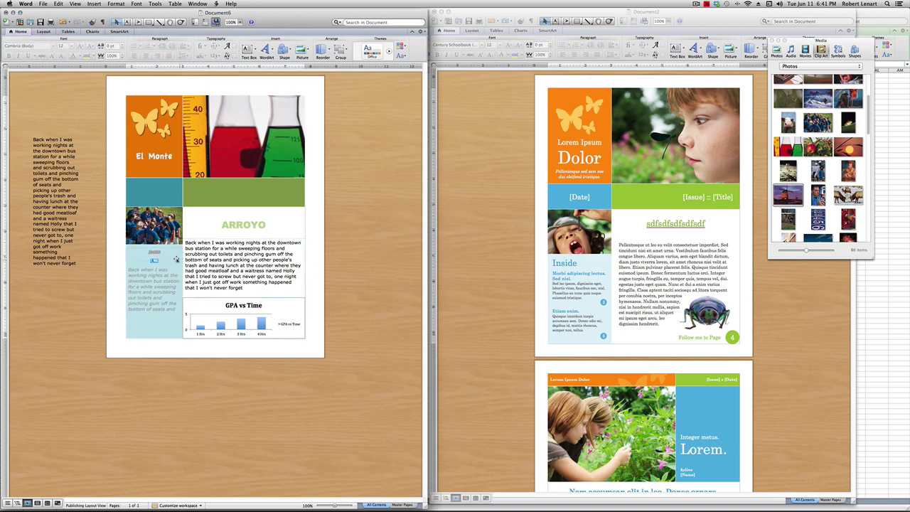
Set the font size of the heading above the gray story on the light blue block to 24
{"action": "left_click", "coordinate": [154, 251]}
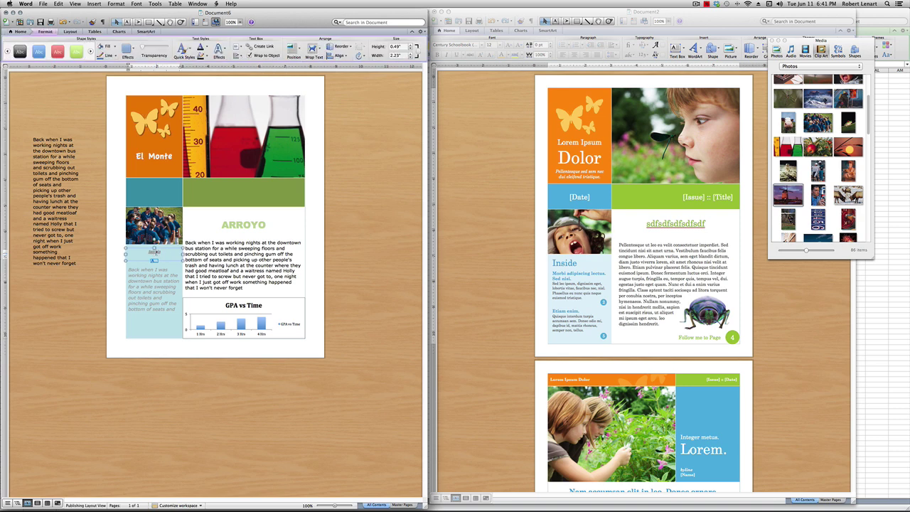
{"action": "double_click", "coordinate": [154, 252]}
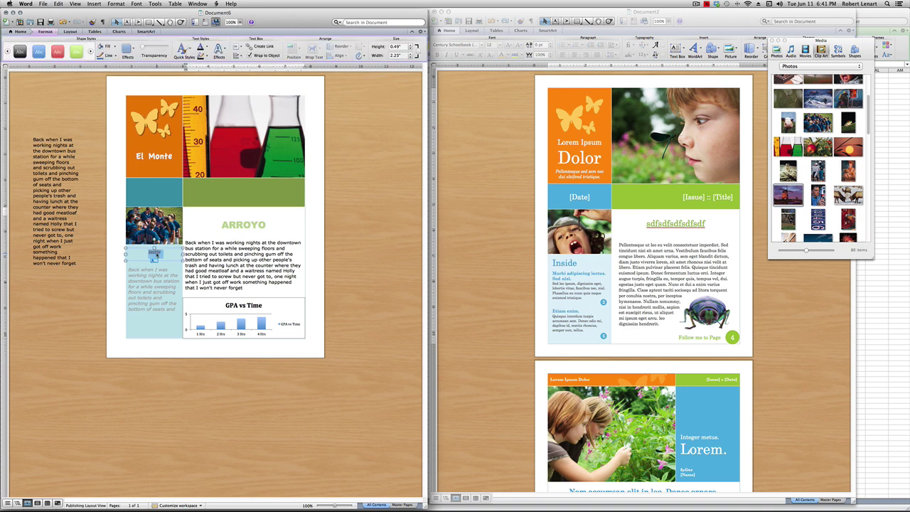
{"action": "left_click", "coordinate": [19, 31]}
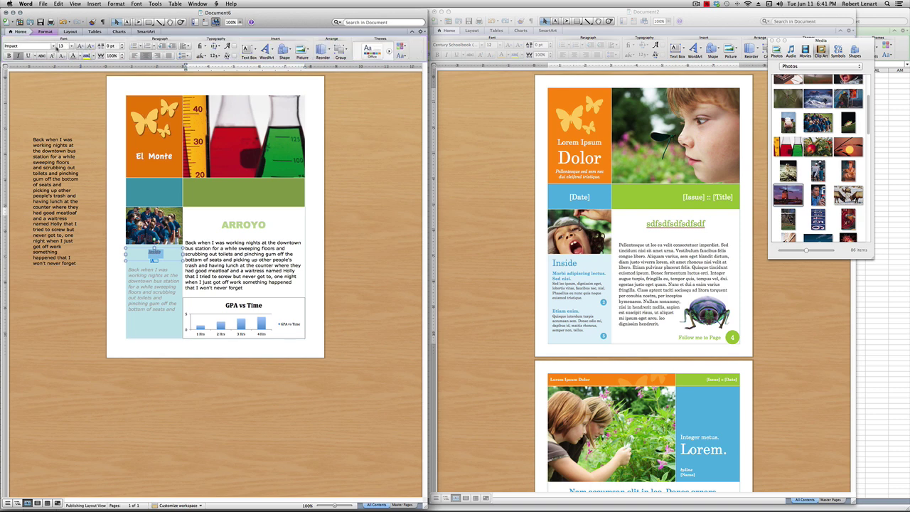
{"action": "left_click", "coordinate": [71, 45]}
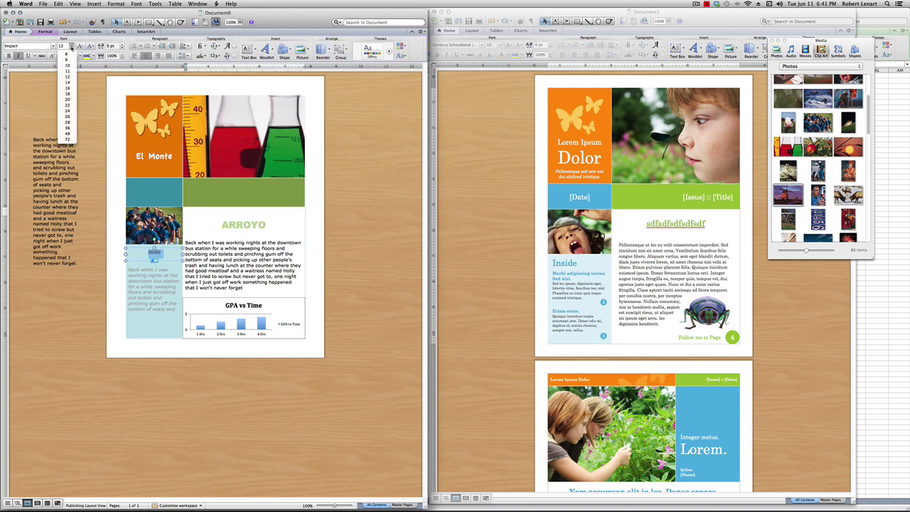
{"action": "left_click", "coordinate": [71, 118]}
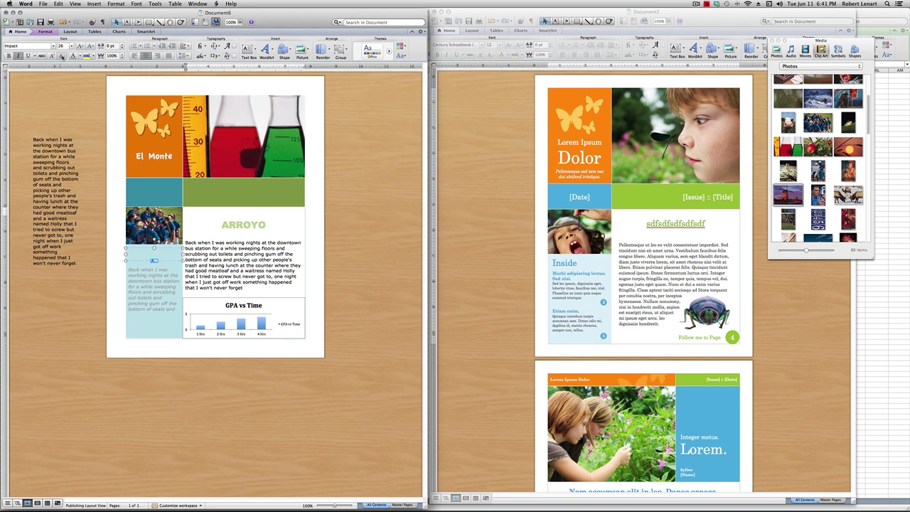
{"action": "left_click", "coordinate": [71, 45]}
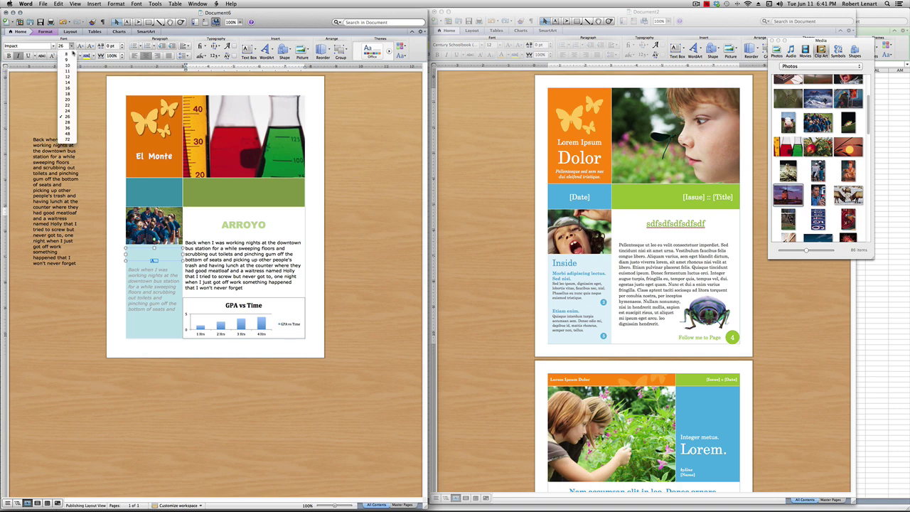
{"action": "left_click", "coordinate": [69, 111]}
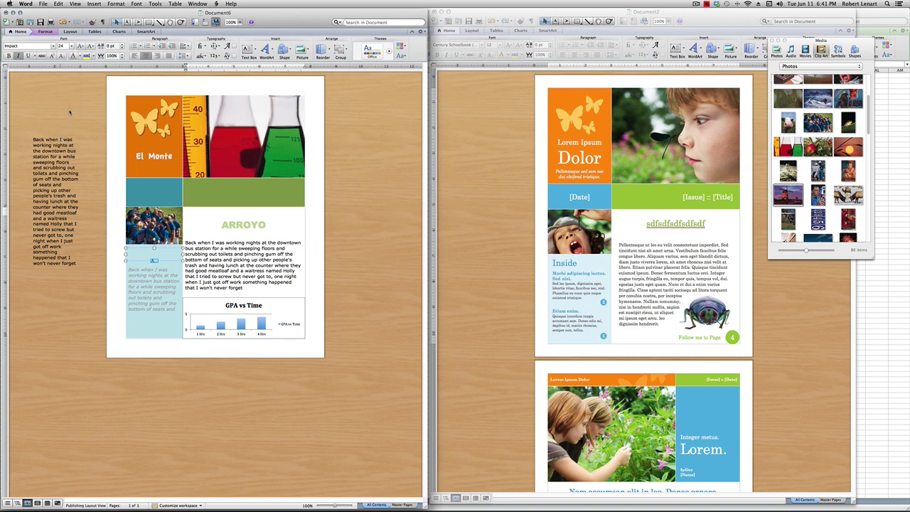
Change the sidebar heading's font to Avenir Book
{"action": "left_click", "coordinate": [13, 48]}
{"action": "left_click", "coordinate": [55, 47]}
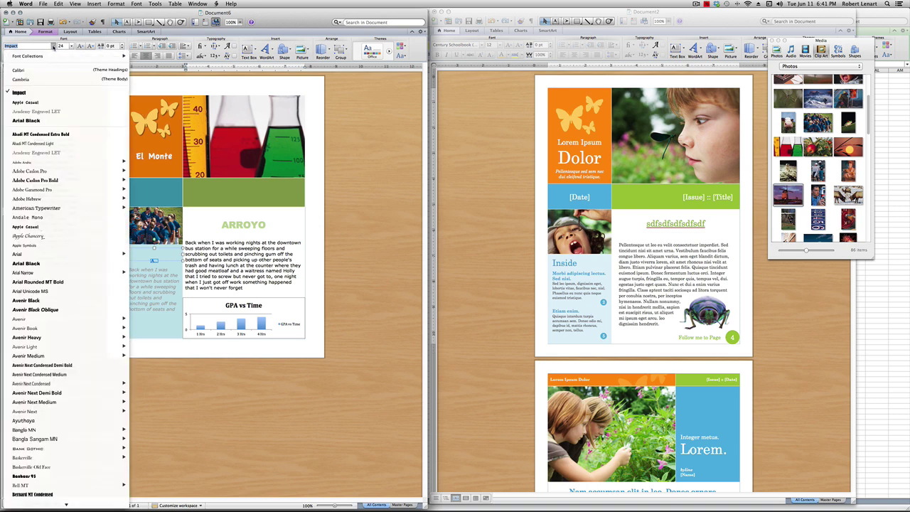
{"action": "left_click", "coordinate": [34, 81]}
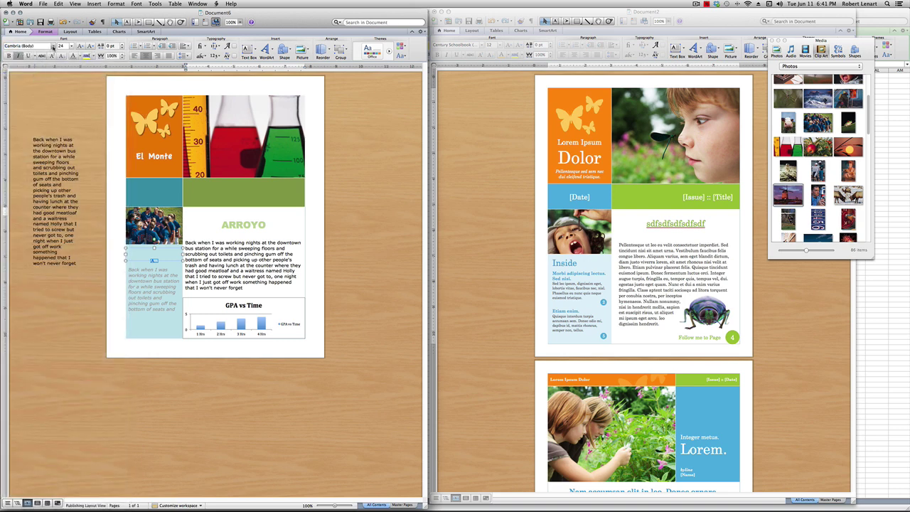
{"action": "left_click", "coordinate": [54, 47]}
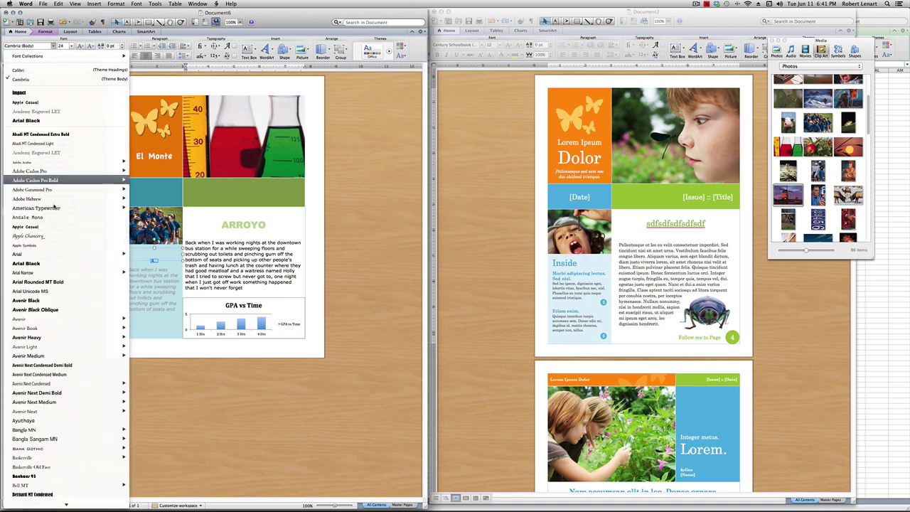
{"action": "mouse_move", "coordinate": [44, 321]}
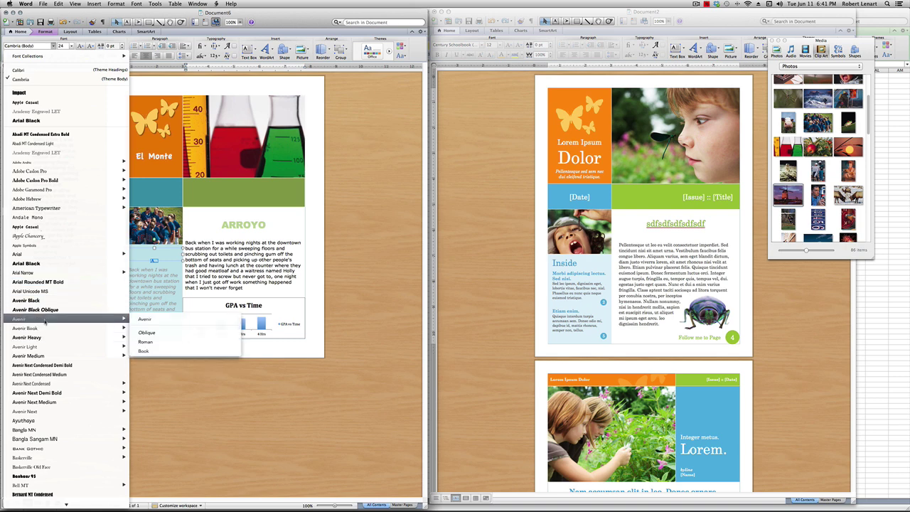
{"action": "left_click", "coordinate": [153, 320]}
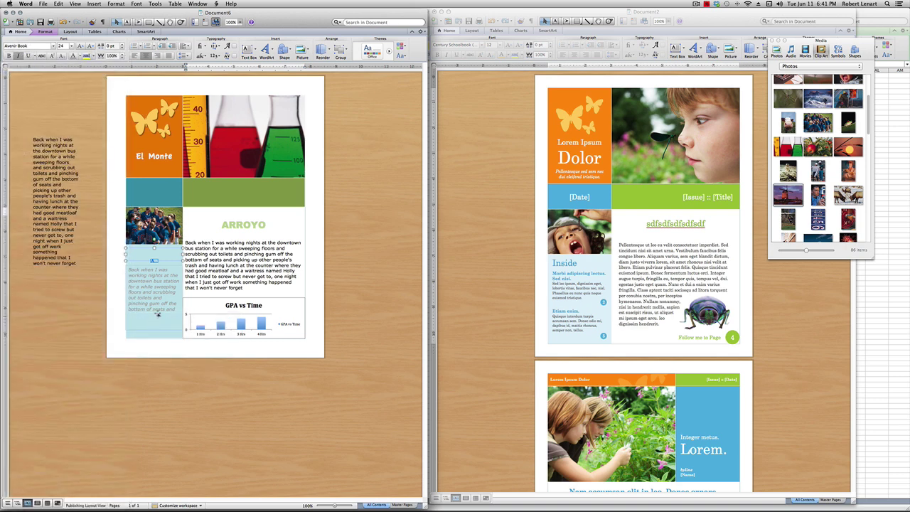
{"action": "left_click", "coordinate": [151, 254]}
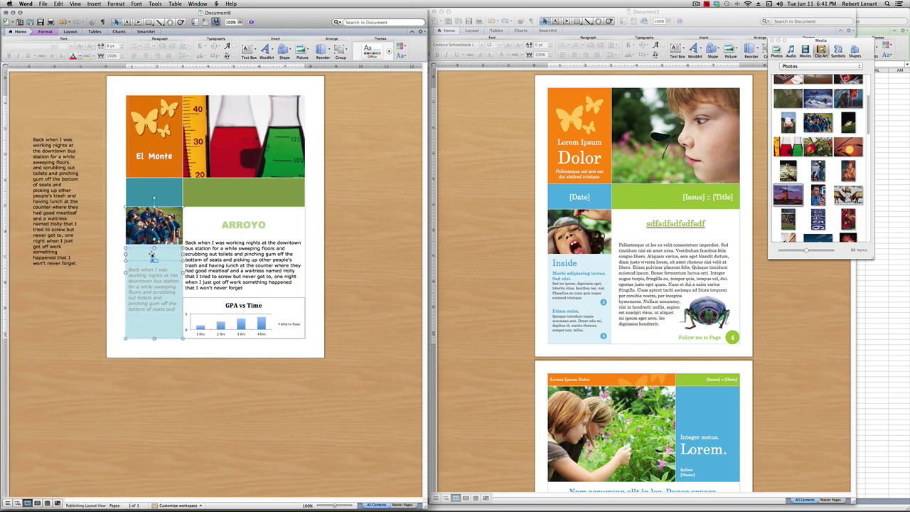
{"action": "key", "text": "super+a"}
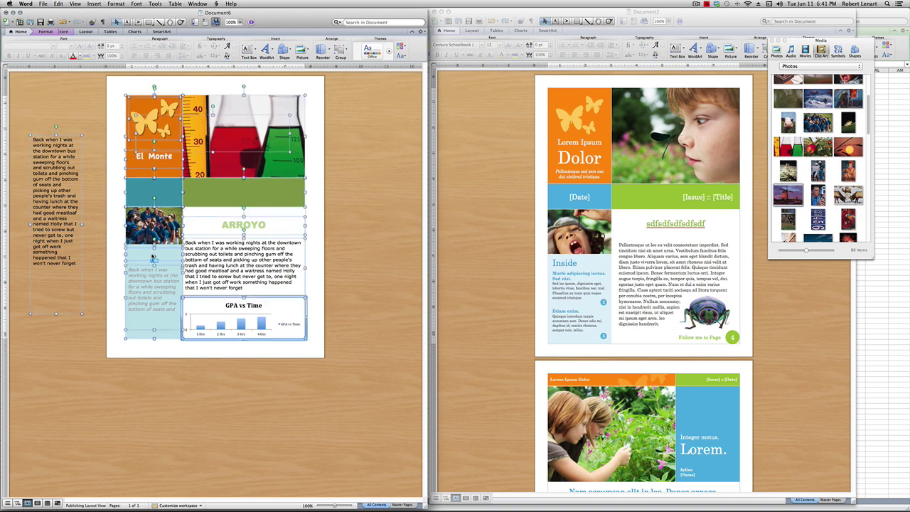
{"action": "left_click", "coordinate": [348, 281]}
Move the sidebar heading's text box to the empty area beside the page's lower edge and enlarge it to fit the word
{"action": "left_click_drag", "start_coordinate": [156, 254], "coordinate": [87, 379]}
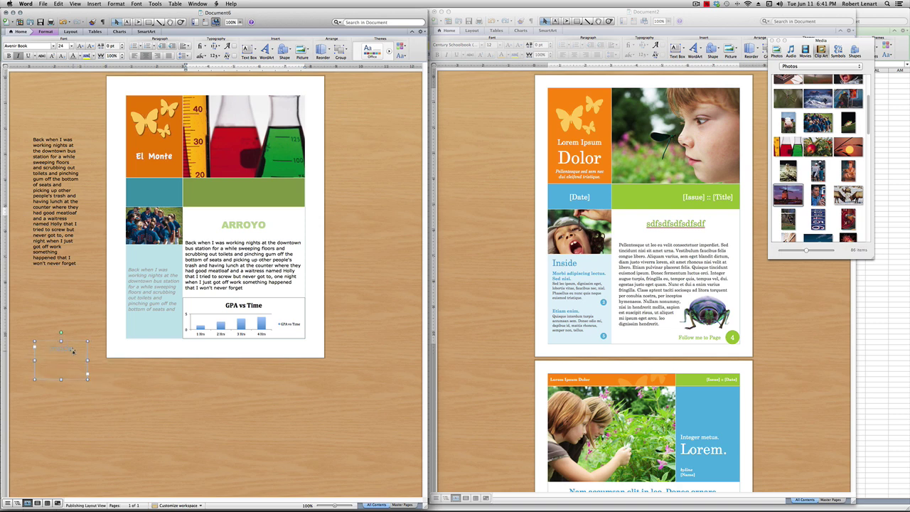
{"action": "left_click", "coordinate": [74, 353]}
{"action": "key", "text": "super+a"}
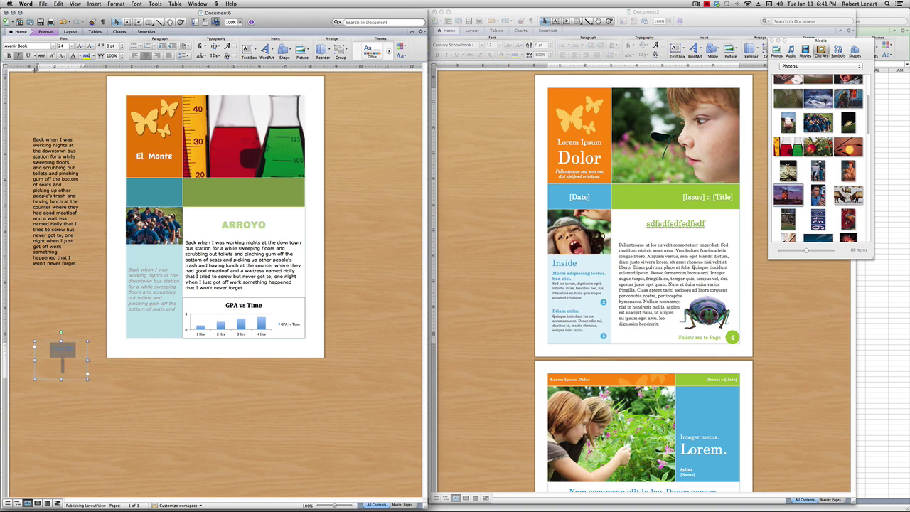
{"action": "left_click", "coordinate": [66, 372]}
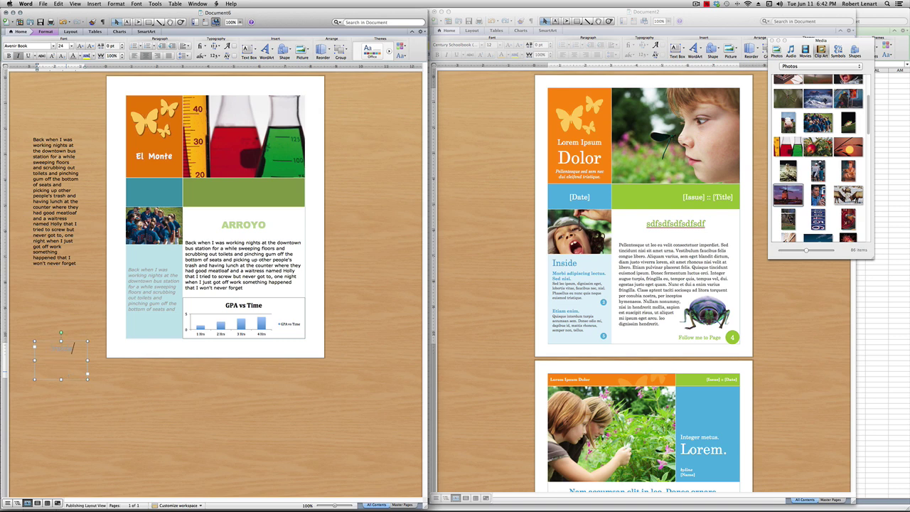
Remove the italics from the sidebar heading and place its box back above the gray story on the light blue block
{"action": "key", "text": "super+a"}
{"action": "left_click", "coordinate": [18, 56]}
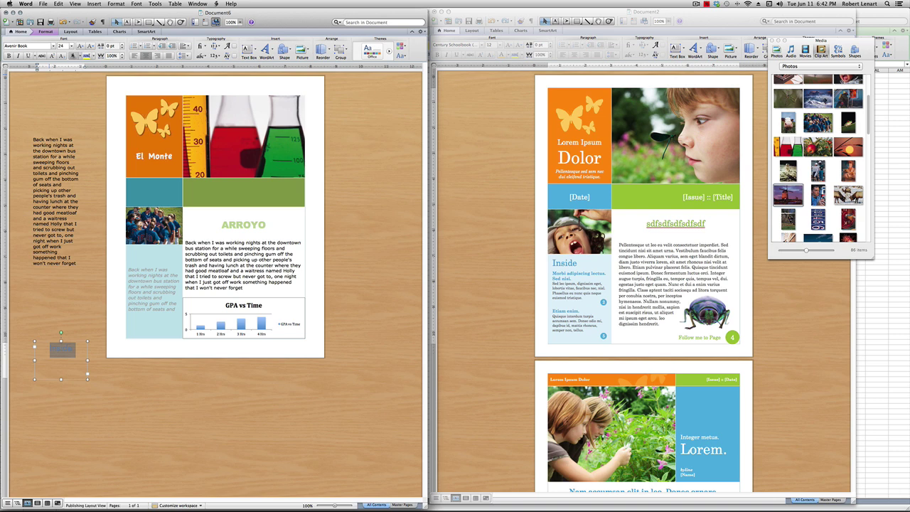
{"action": "left_click_drag", "start_coordinate": [62, 379], "coordinate": [153, 256]}
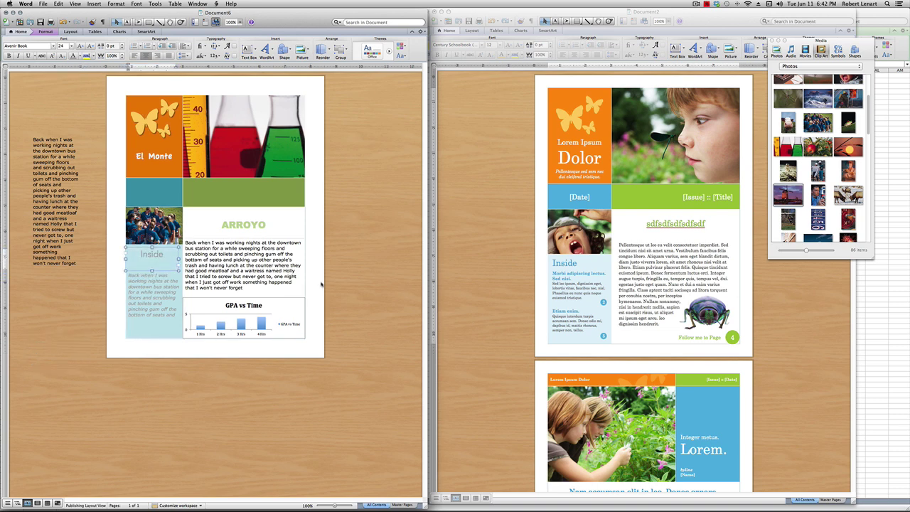
{"action": "left_click", "coordinate": [353, 276]}
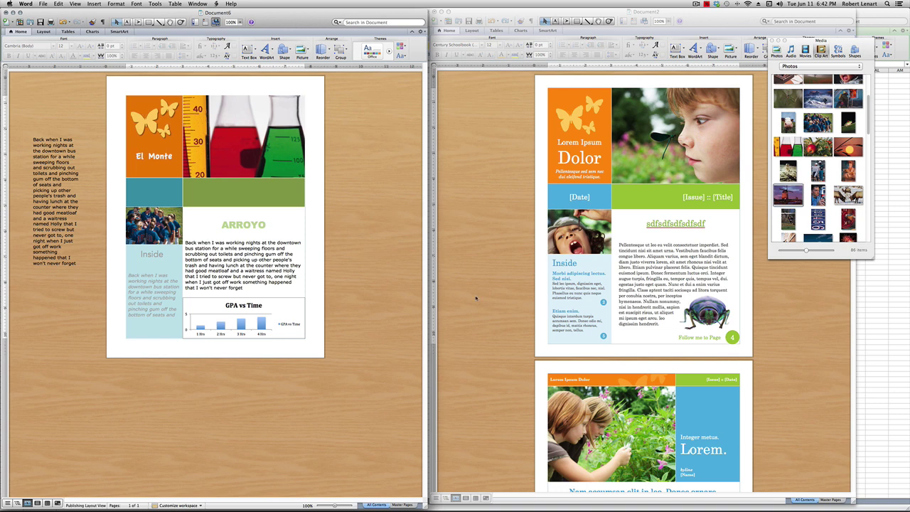
Insert a text box on the teal block below the orange title block and enter the date 6/11/13
{"action": "left_click", "coordinate": [153, 197]}
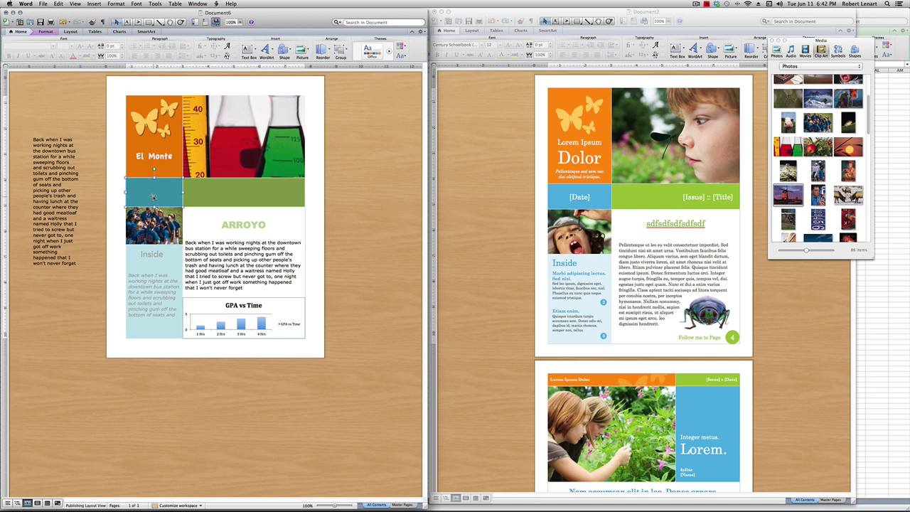
{"action": "left_click", "coordinate": [248, 50]}
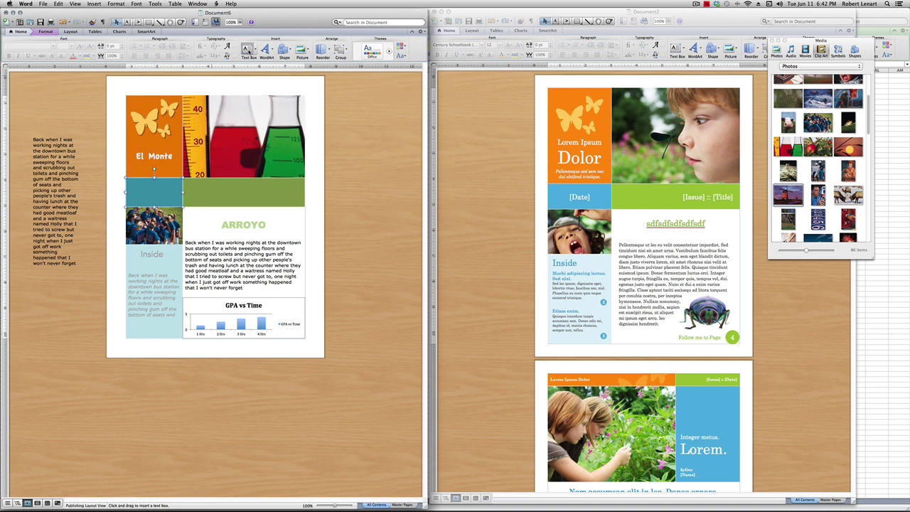
{"action": "left_click_drag", "start_coordinate": [134, 183], "coordinate": [176, 200]}
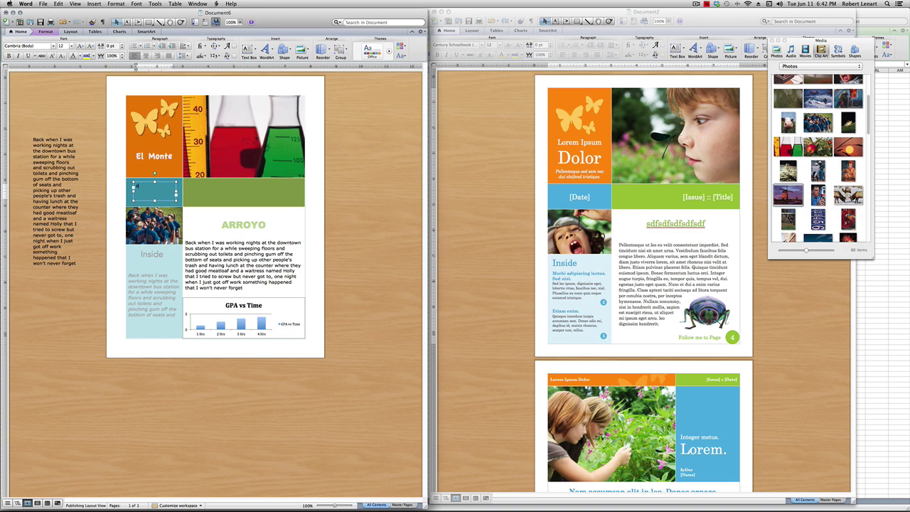
{"action": "type", "text": "6/11/13"}
Format the date on the teal block in the Impact font, centered, with white text
{"action": "key", "text": "super+a"}
{"action": "left_click", "coordinate": [30, 45]}
{"action": "type", "text": "Impact"}
{"action": "key", "text": "Return"}
{"action": "left_click", "coordinate": [145, 55]}
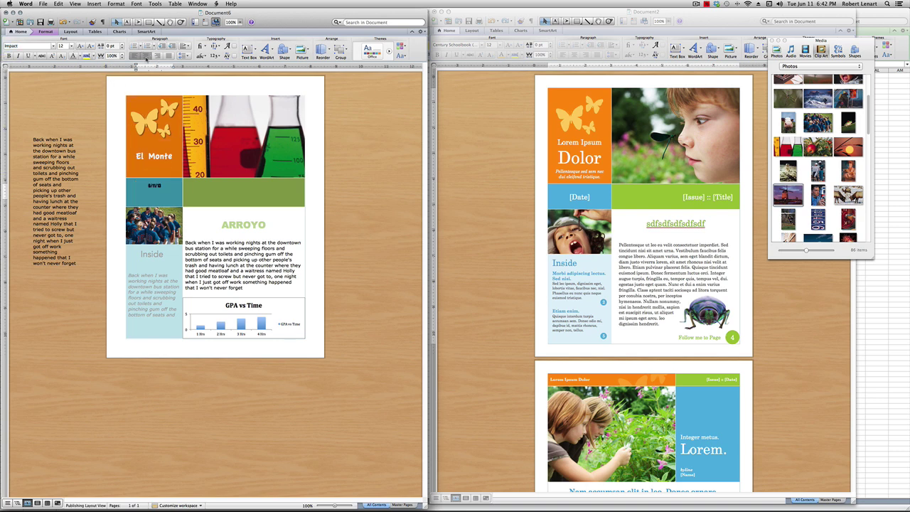
{"action": "left_click", "coordinate": [80, 56]}
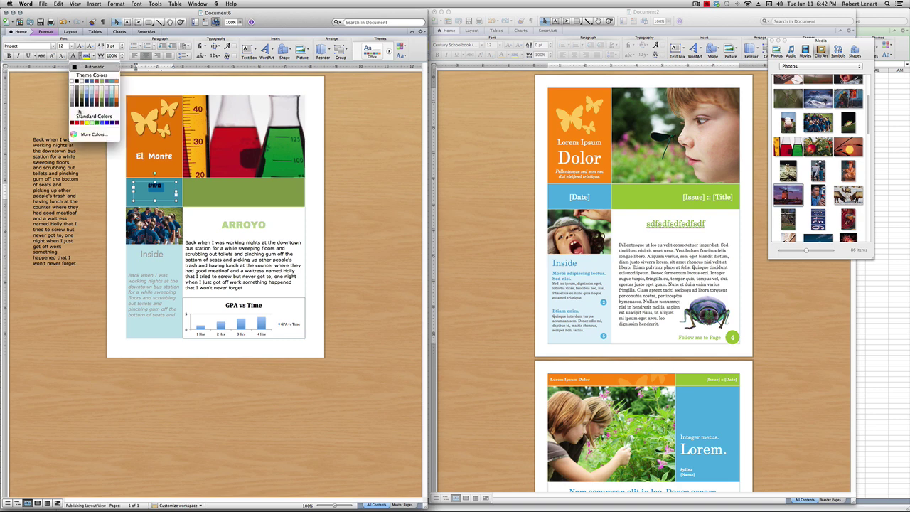
{"action": "left_click", "coordinate": [72, 82]}
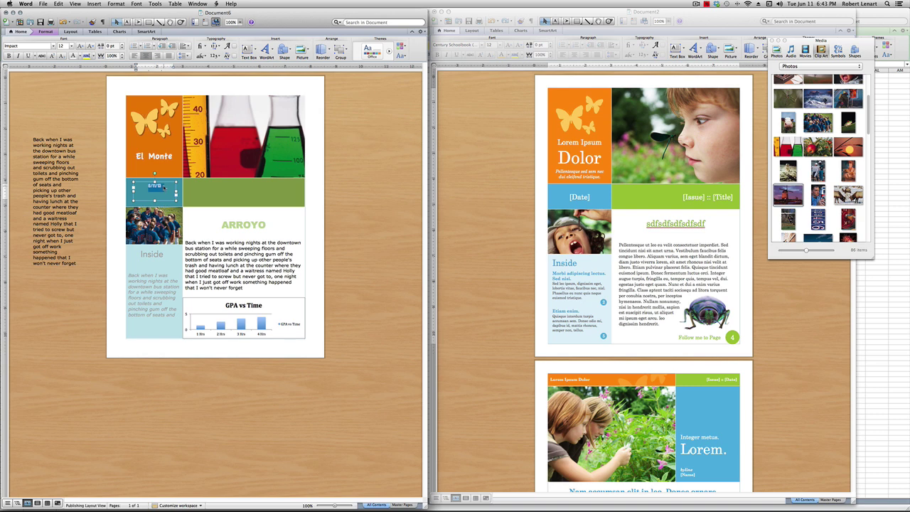
Set the date's font size to 22 and move its text box down slightly to the middle of the teal block
{"action": "left_click", "coordinate": [71, 46]}
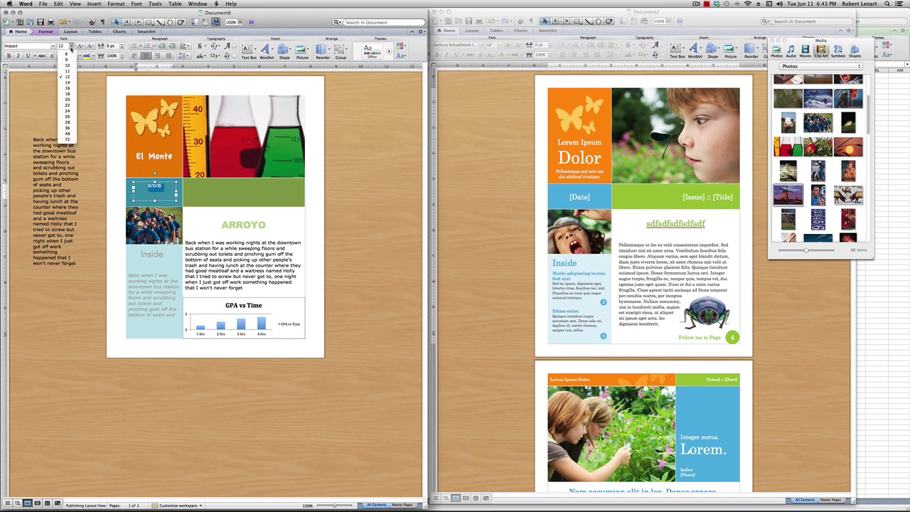
{"action": "left_click", "coordinate": [68, 106]}
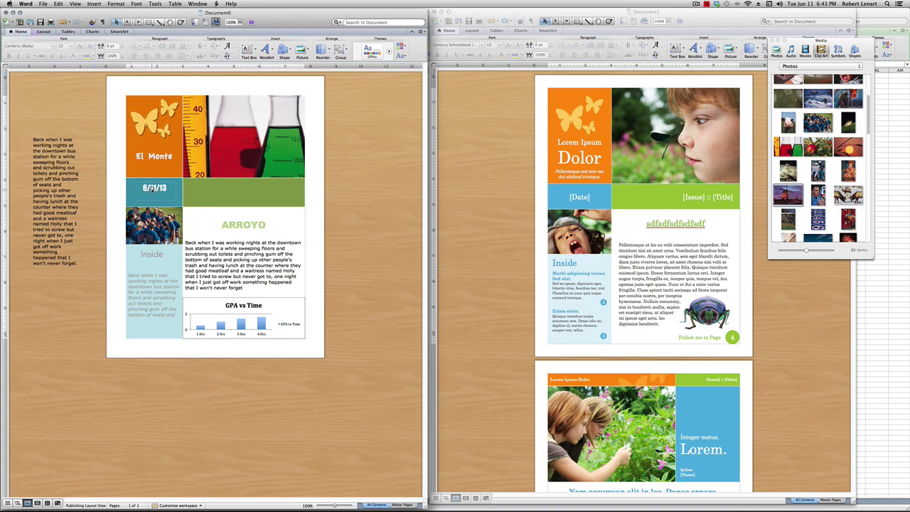
{"action": "left_click", "coordinate": [151, 191]}
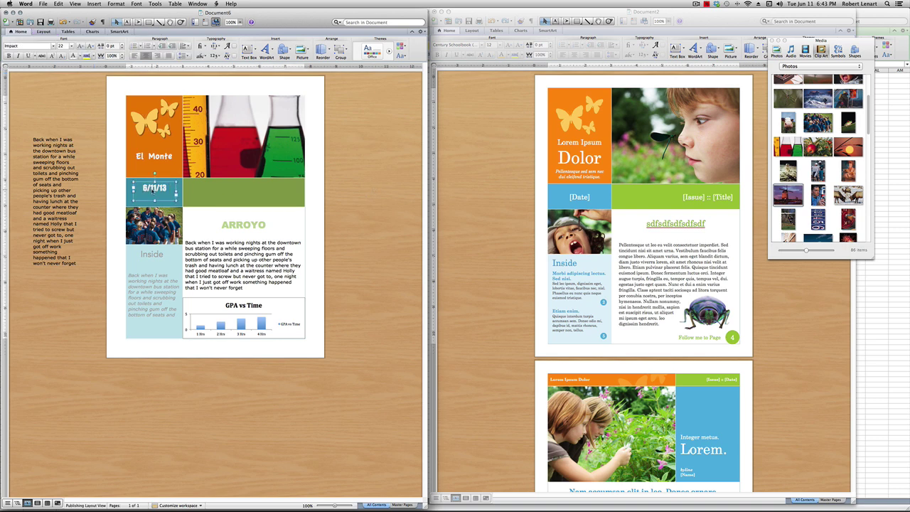
{"action": "left_click", "coordinate": [372, 197]}
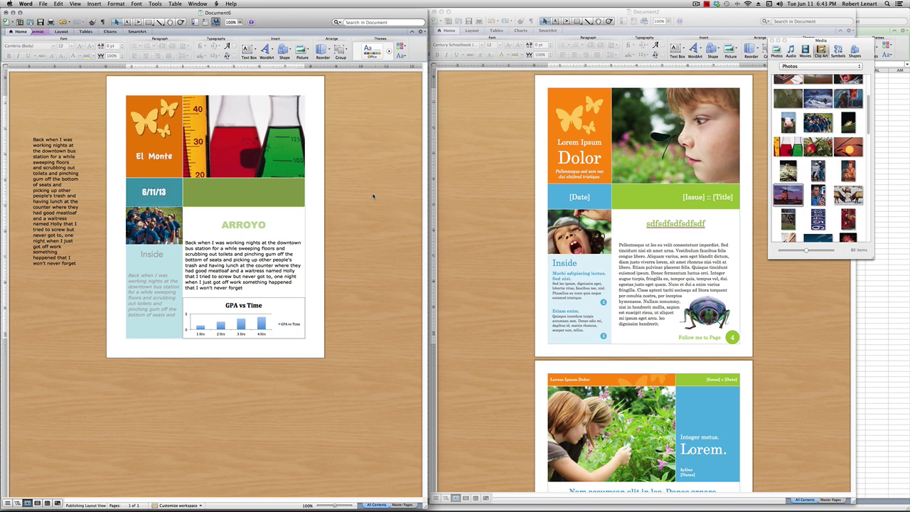